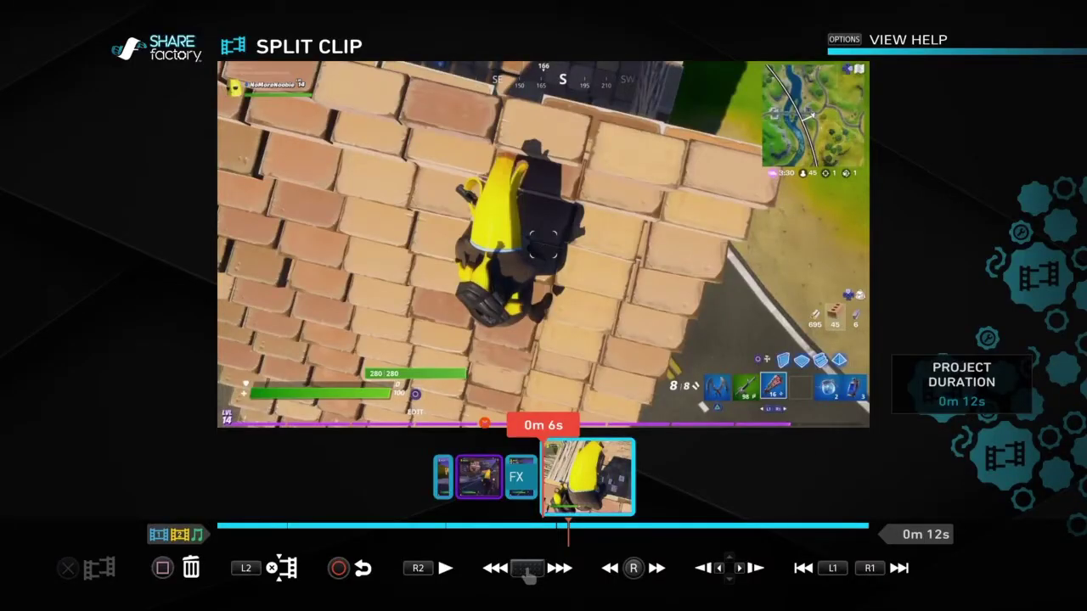
Step: Play the last clip through once and return to its beginning
key("Left")
key("R2")
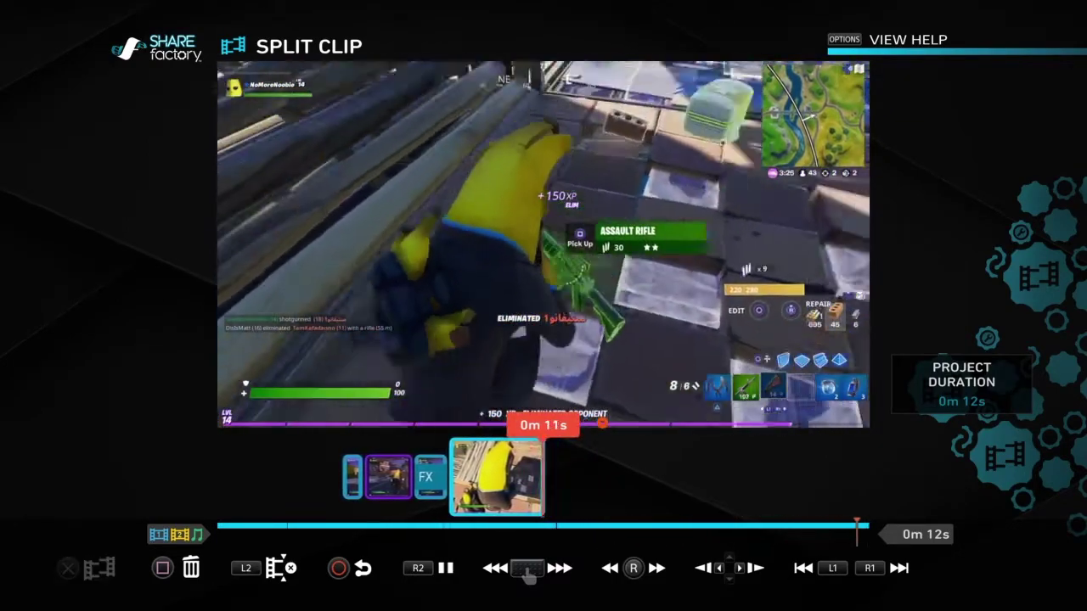
key("Left")
key("Left")
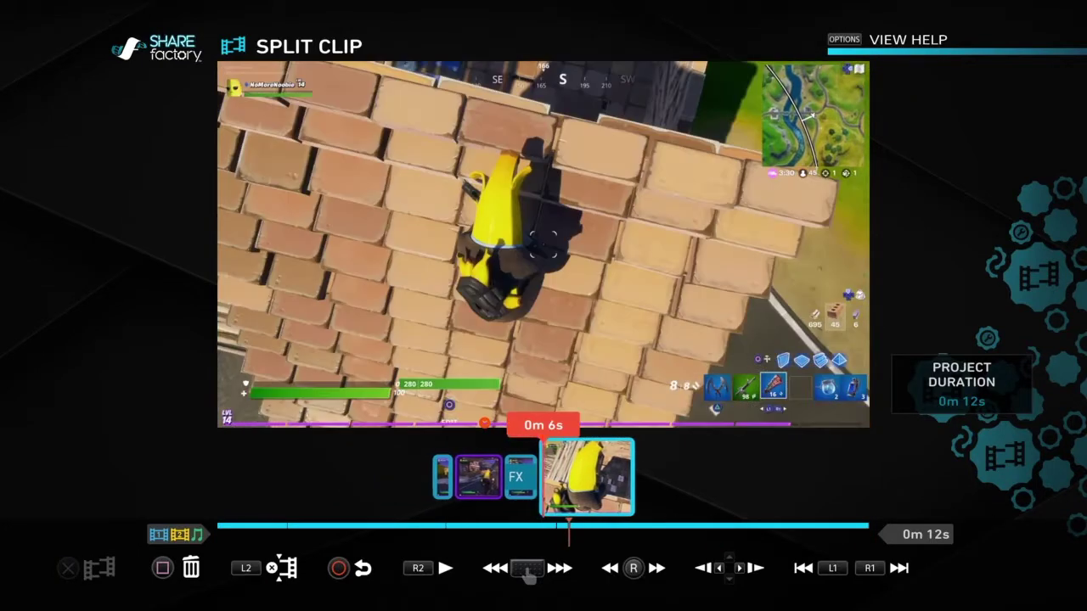
key("Right")
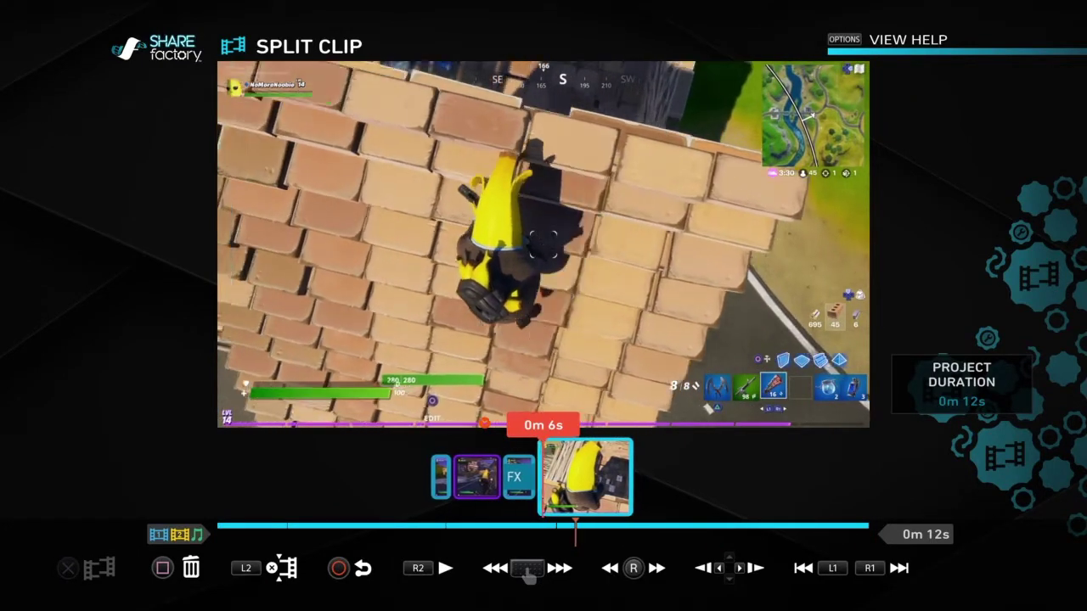
Step: Place the playhead at about 8 seconds, just before the shot is fired, and leave clip splitting
key("Left")
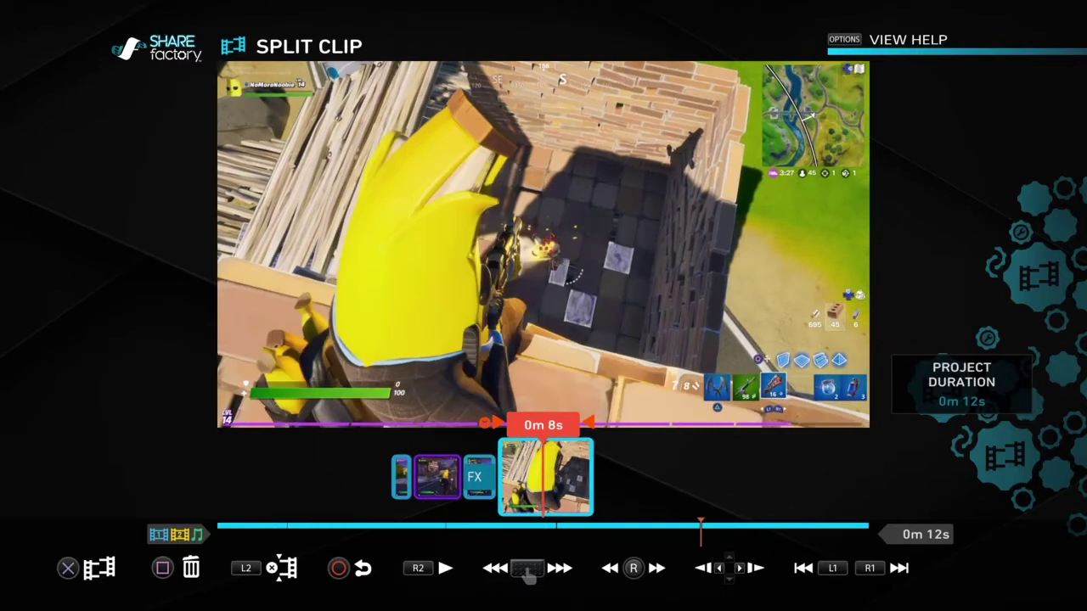
key("Left")
key("Left")
key("Left")
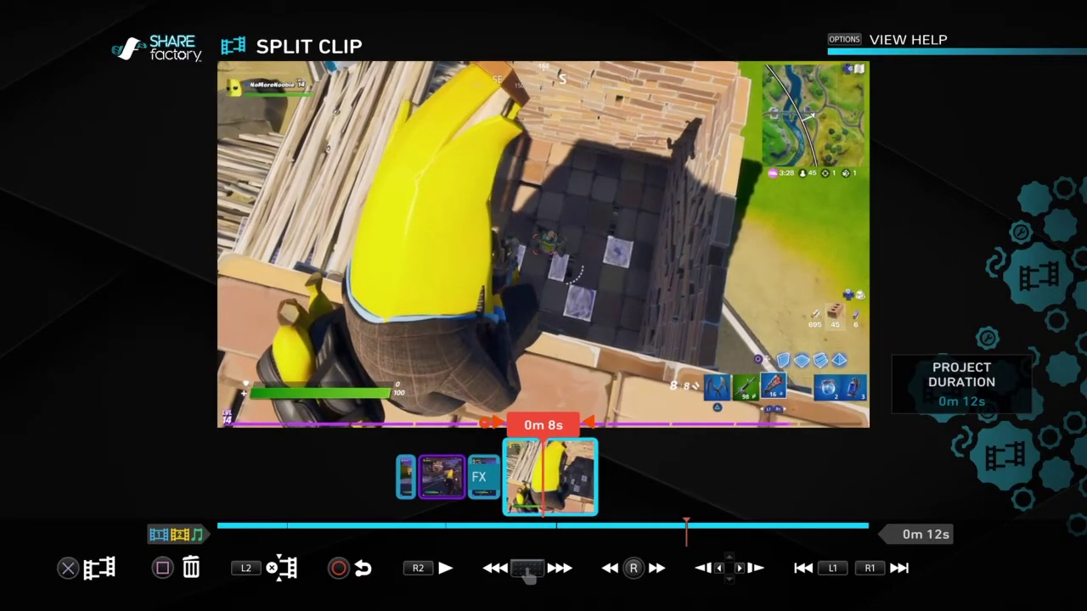
key("Left")
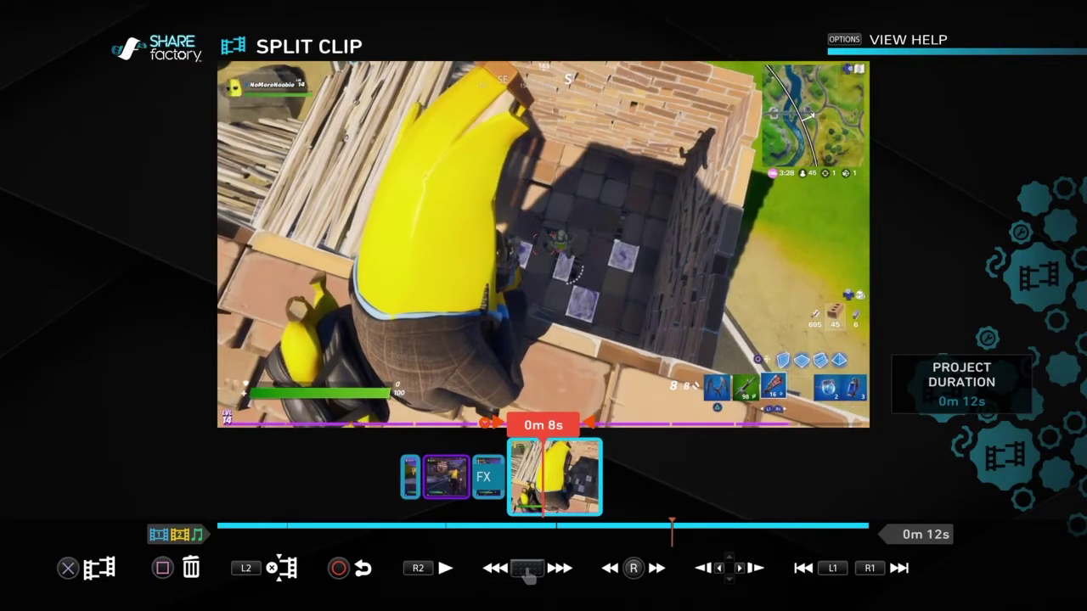
key("Left")
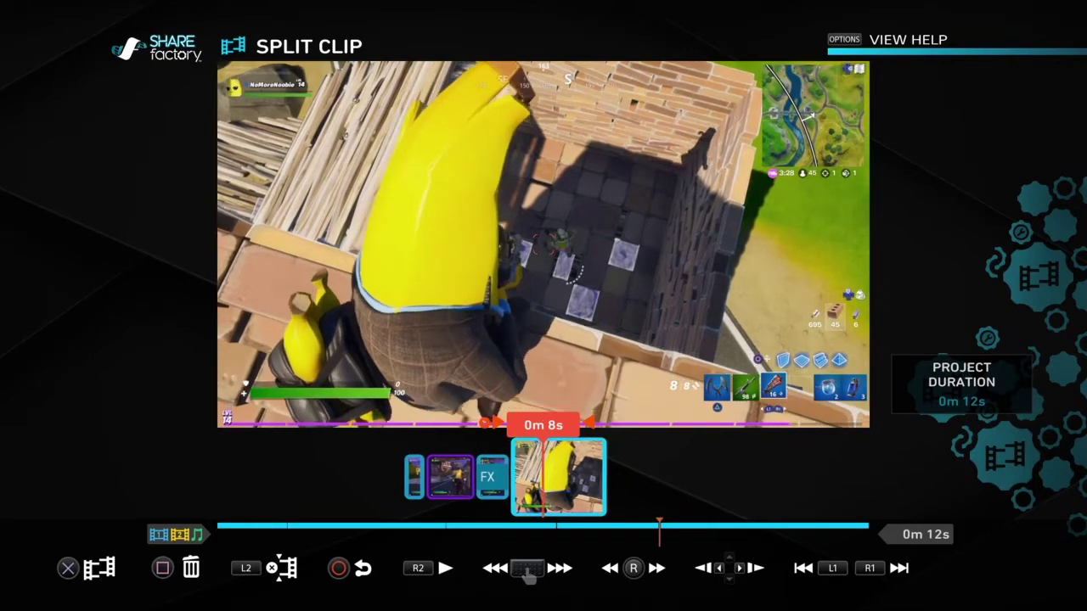
key("Right")
key("Right")
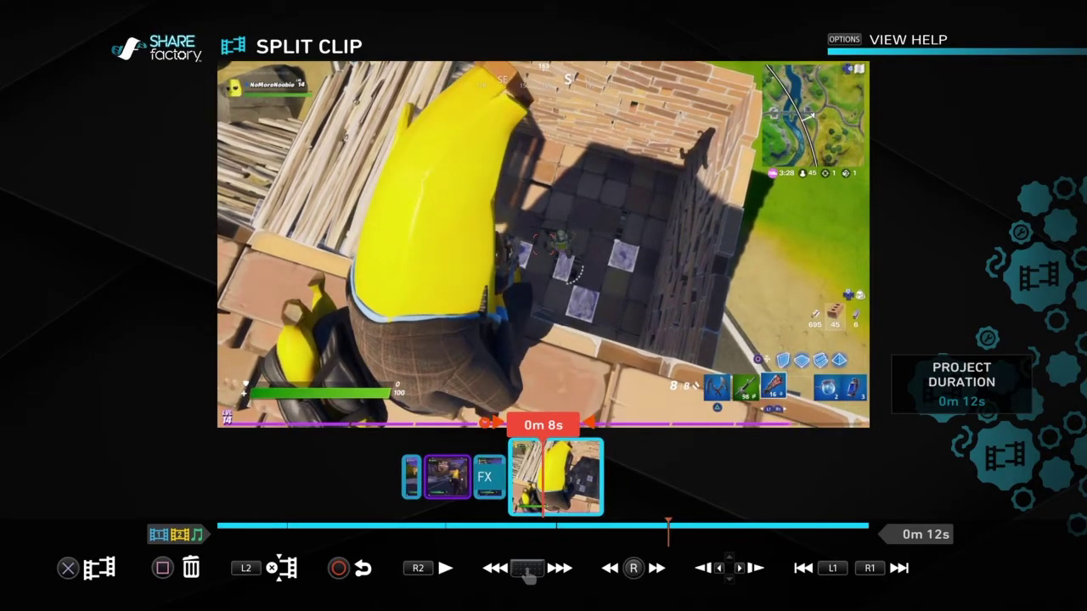
key("Right")
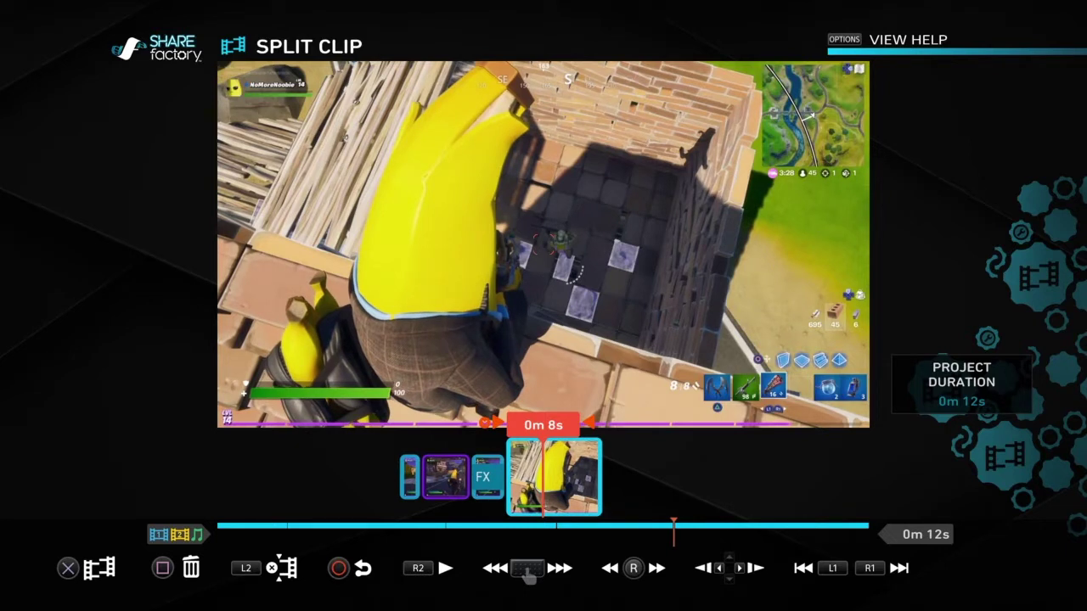
key("Escape")
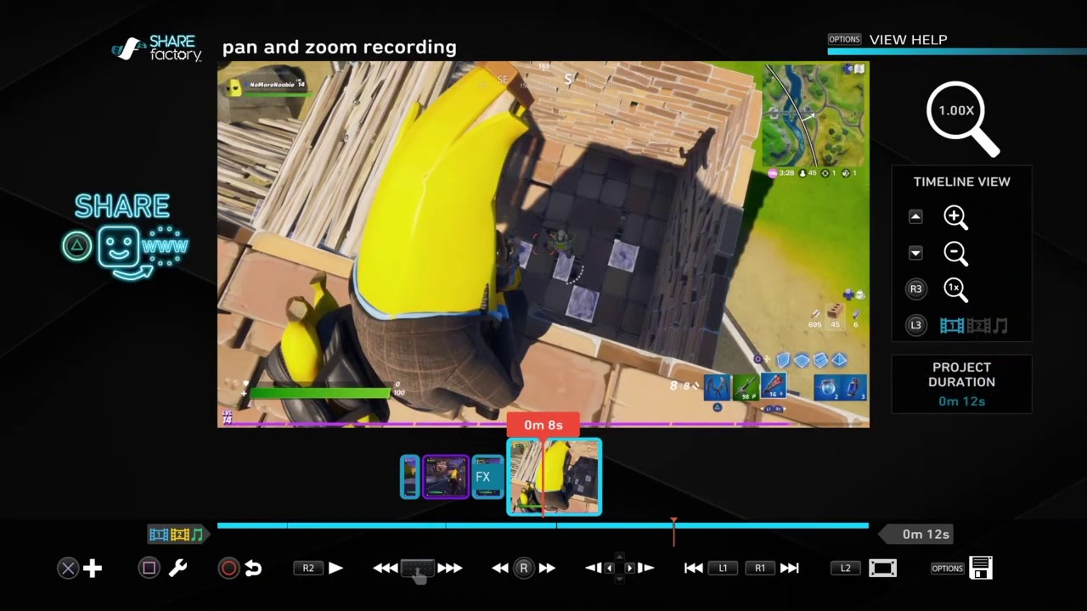
Step: Add a Focus camera FX overlay to the last clip at the playhead
key("Return")
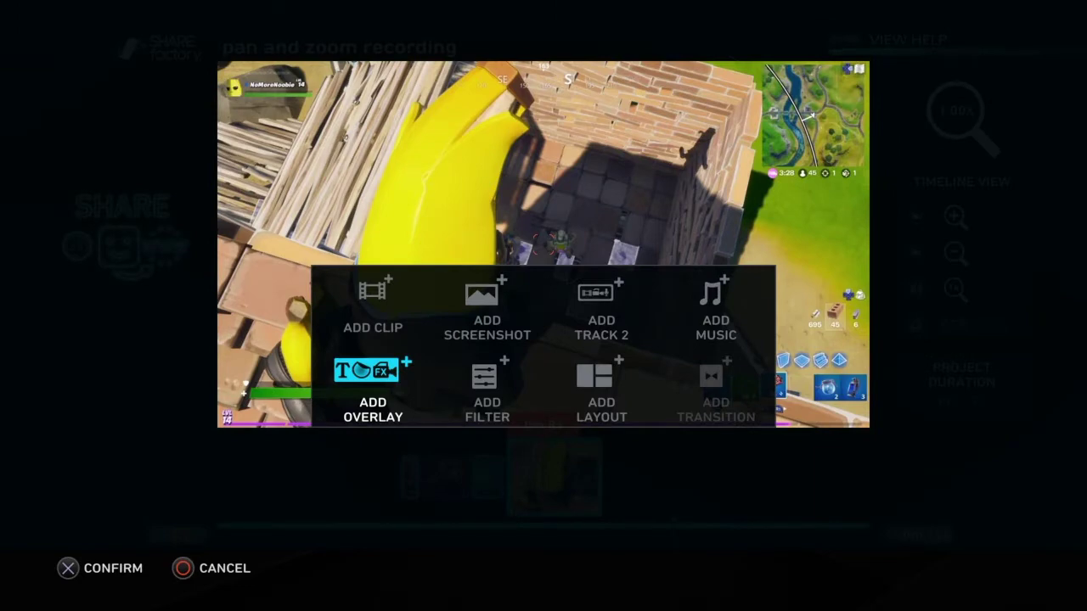
key("Return")
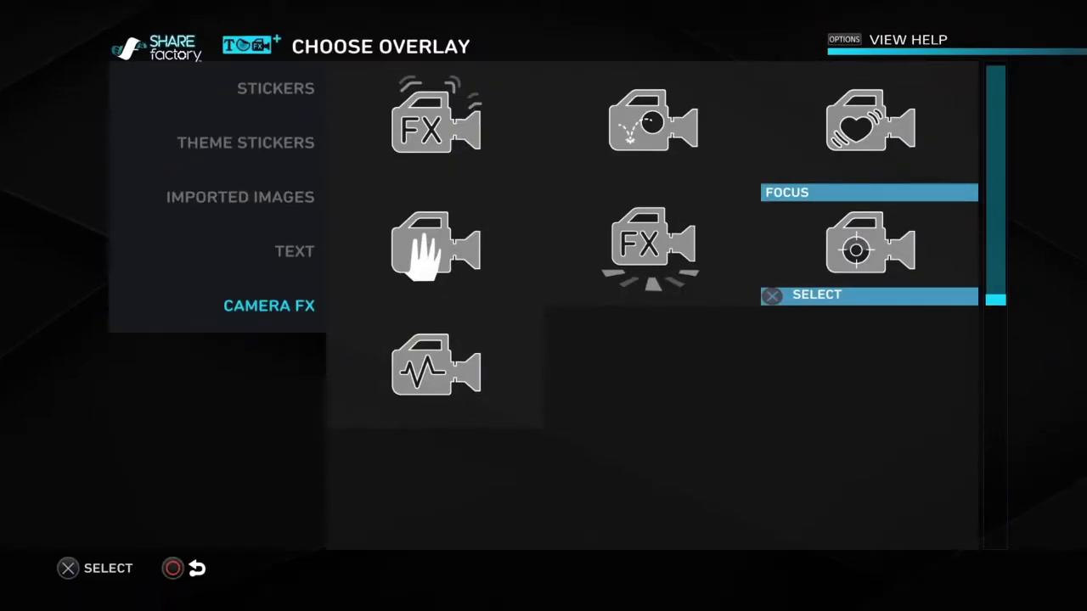
key("Left")
key("Left")
key("Left")
key("Return")
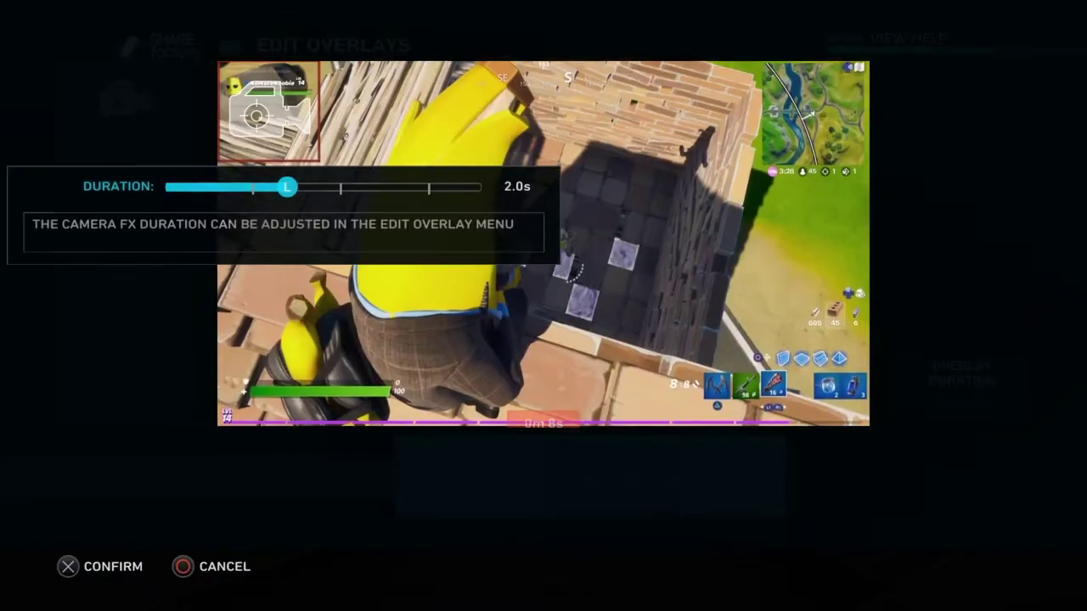
Step: Set the Focus effect's duration to 2.5 seconds and confirm its placement
key("Right")
key("Right")
key("Right")
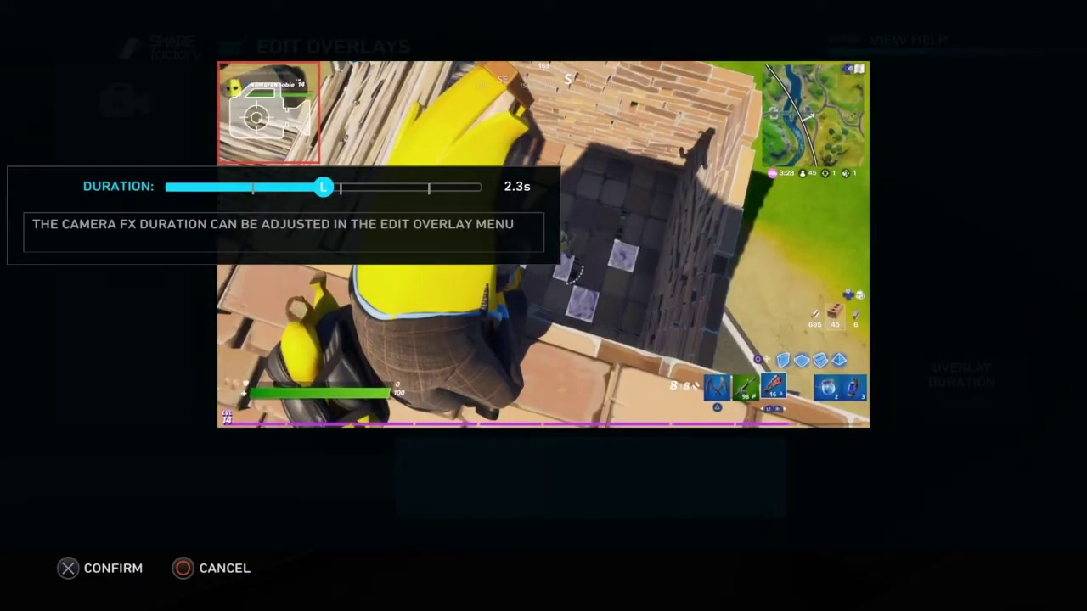
key("Right")
key("Right")
key("Right")
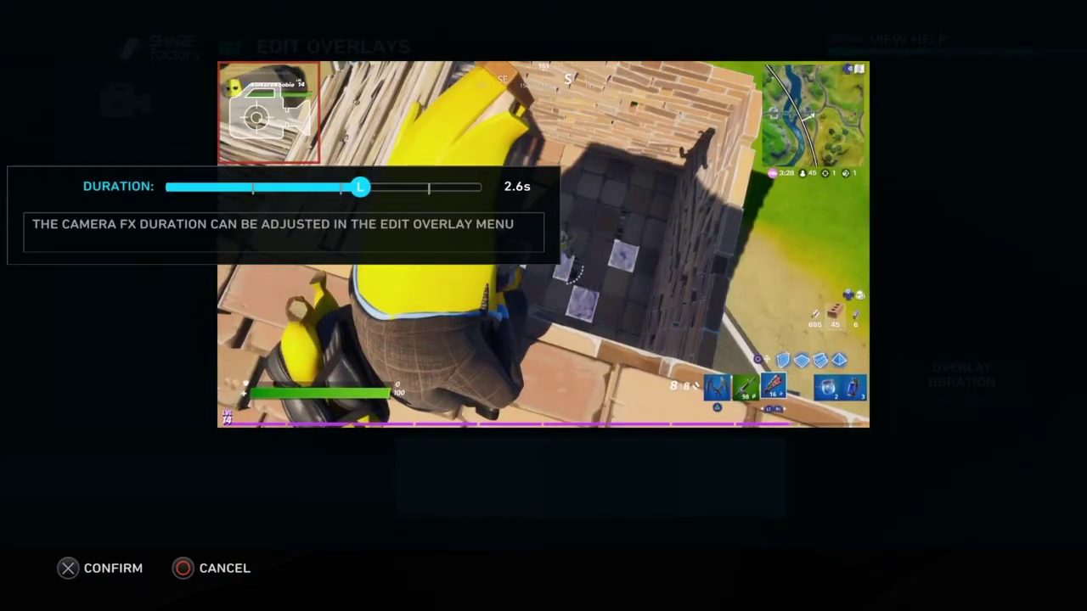
key("Left")
key("Return")
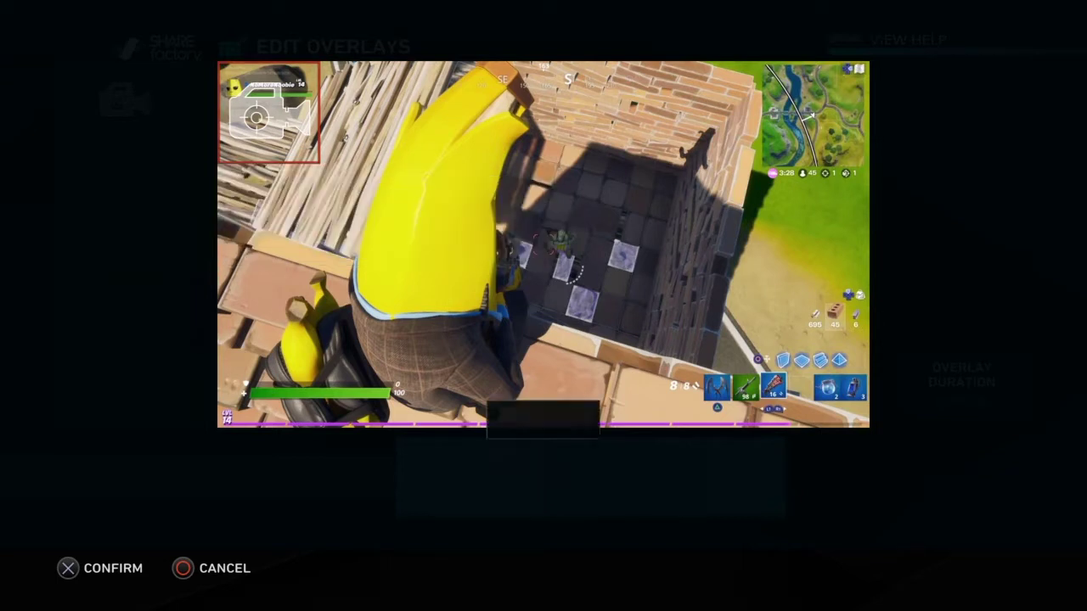
key("Return")
key("Escape")
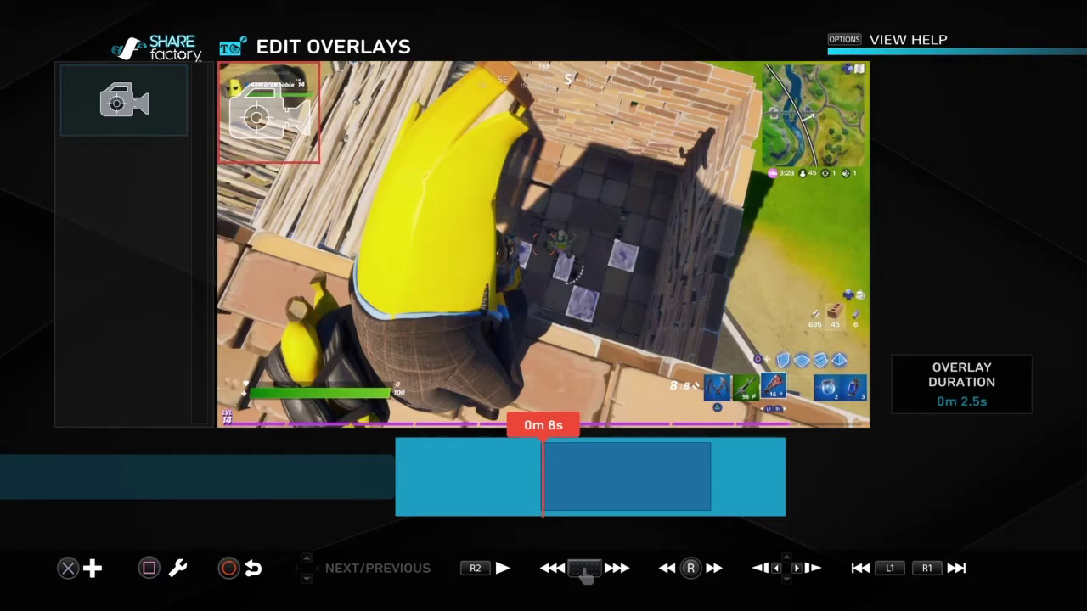
Step: Leave overlay editing and play the project from about 6 seconds to preview the Focus effect
key("Left")
key("Left")
key("Left")
key("Left")
key("Left")
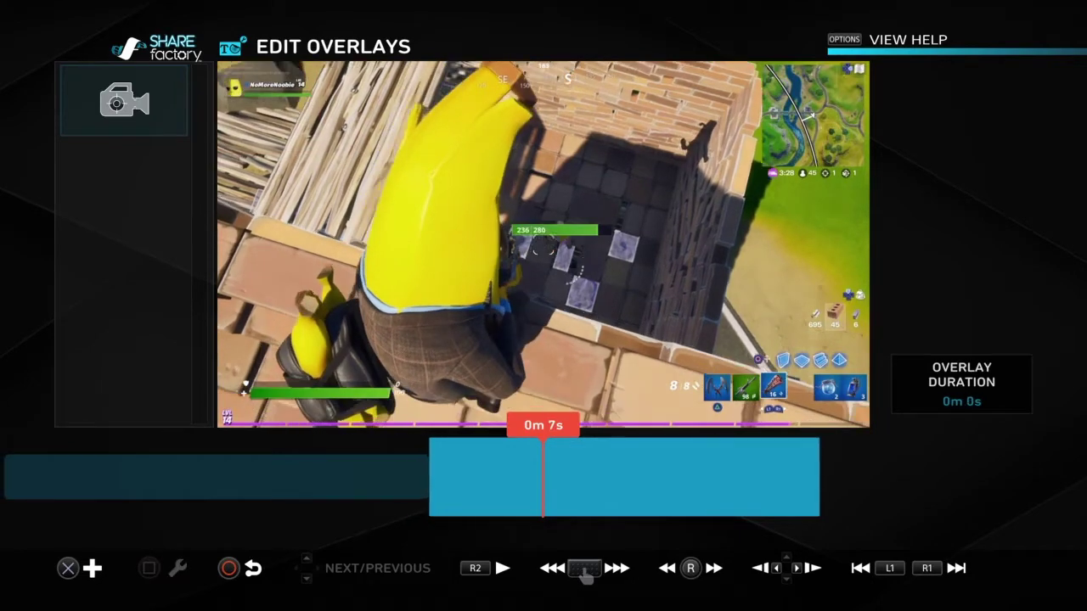
key("Escape")
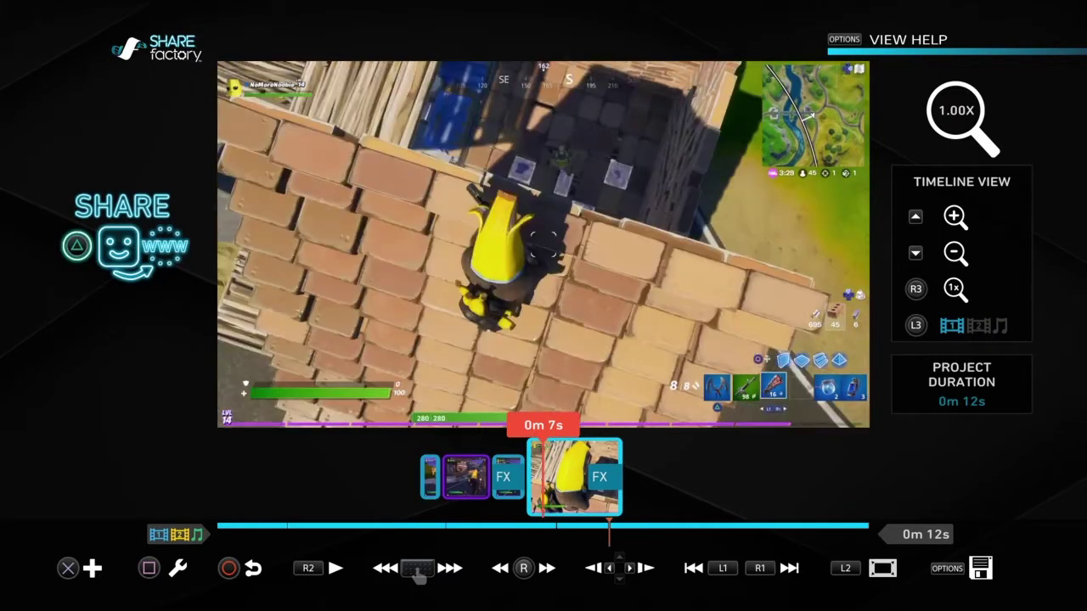
key("Left")
key("Left")
key("Left")
key("Left")
key("Left")
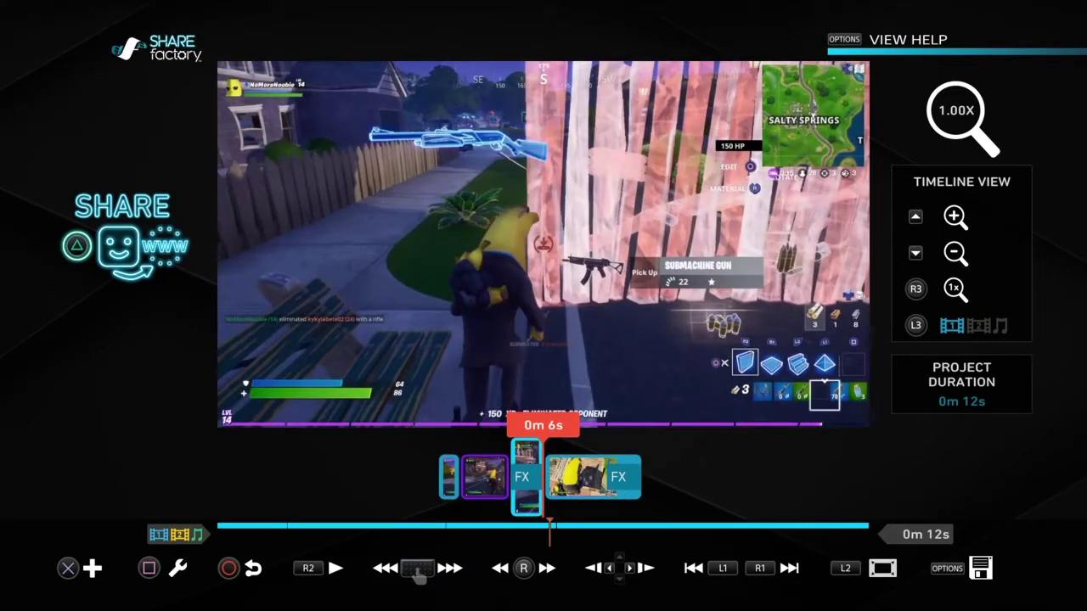
key("space")
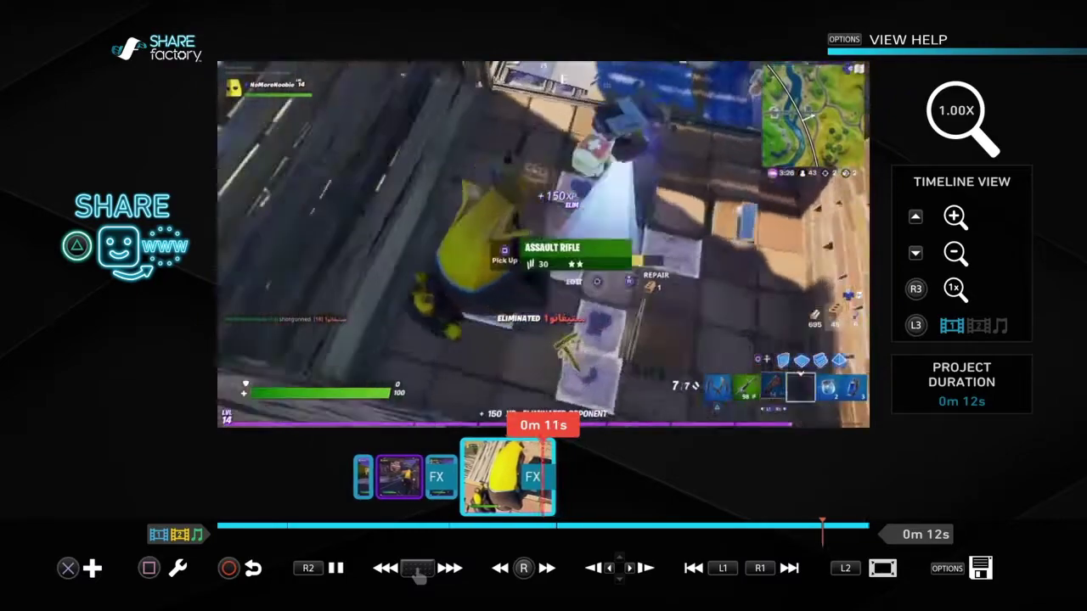
Step: Reopen overlay editing for the last clip and go to the start of the Focus effect at about 8 seconds
key("Left")
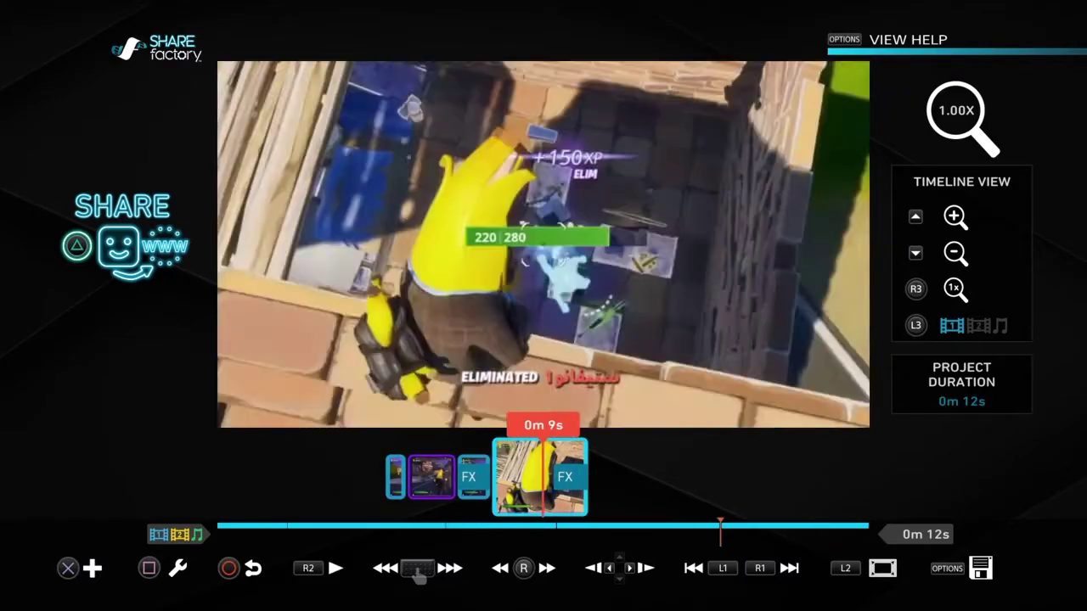
key("Left")
key("space")
key("Right")
key("Return")
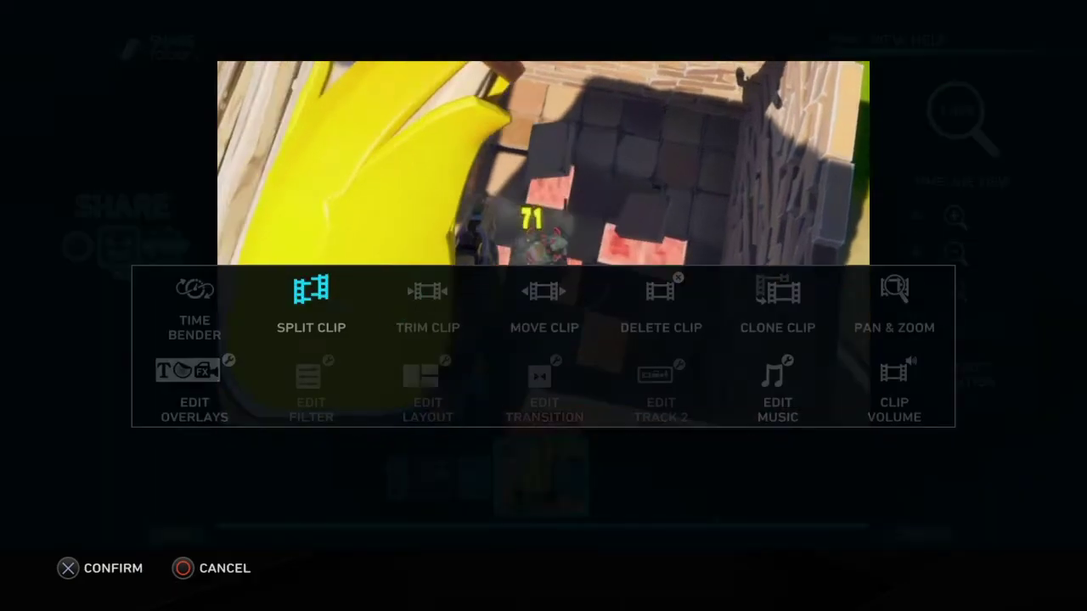
key("Left")
key("Down")
key("Return")
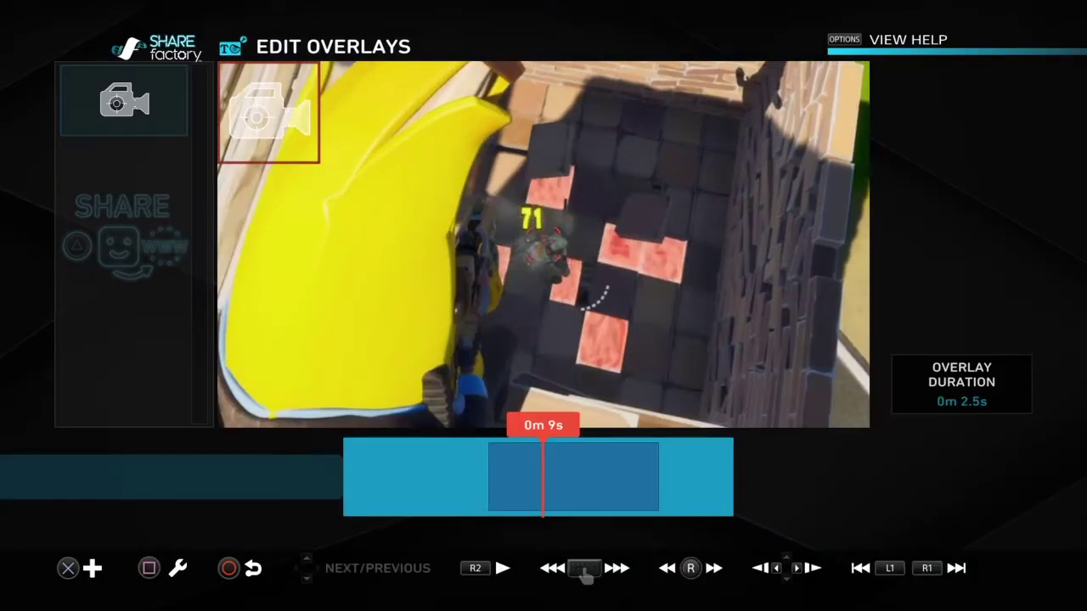
key("Left")
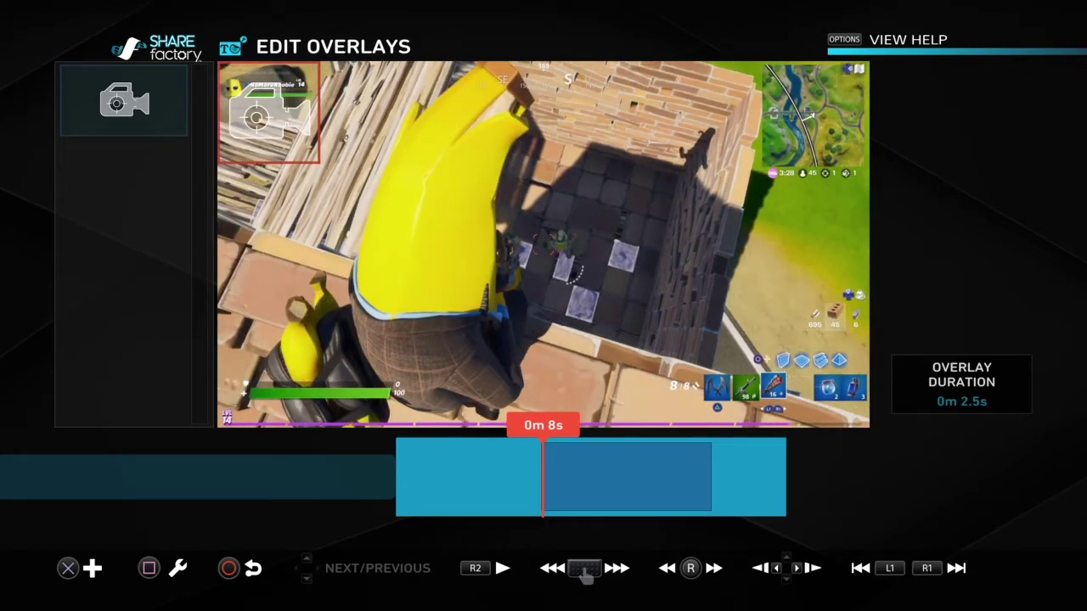
Step: Open the Focus effect's camera duration and trim its start slightly forward, staying near the 8-second mark
key("Return")
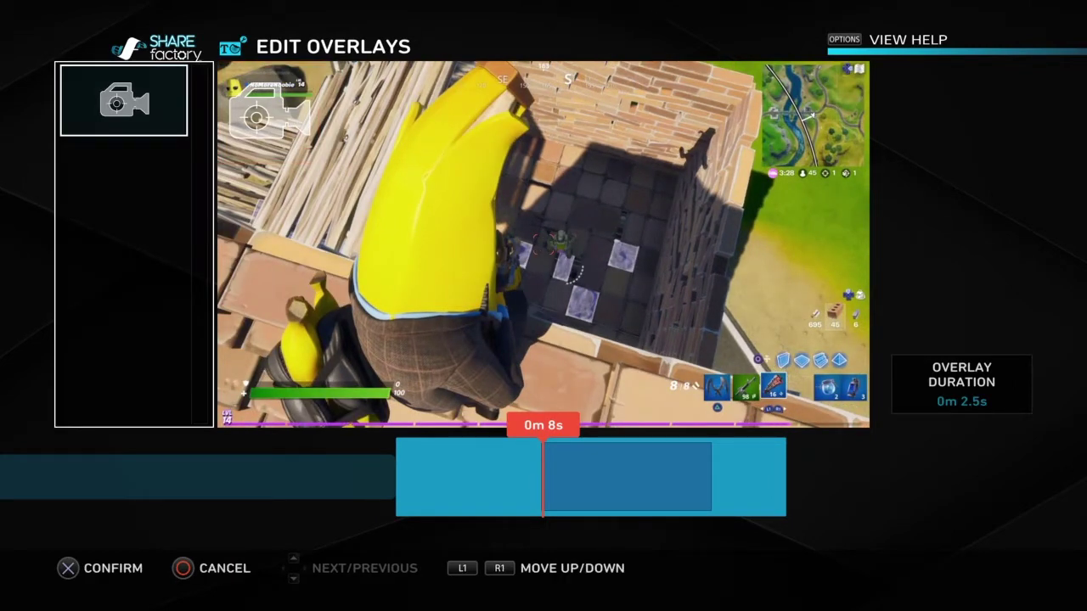
key("Escape")
key("Right")
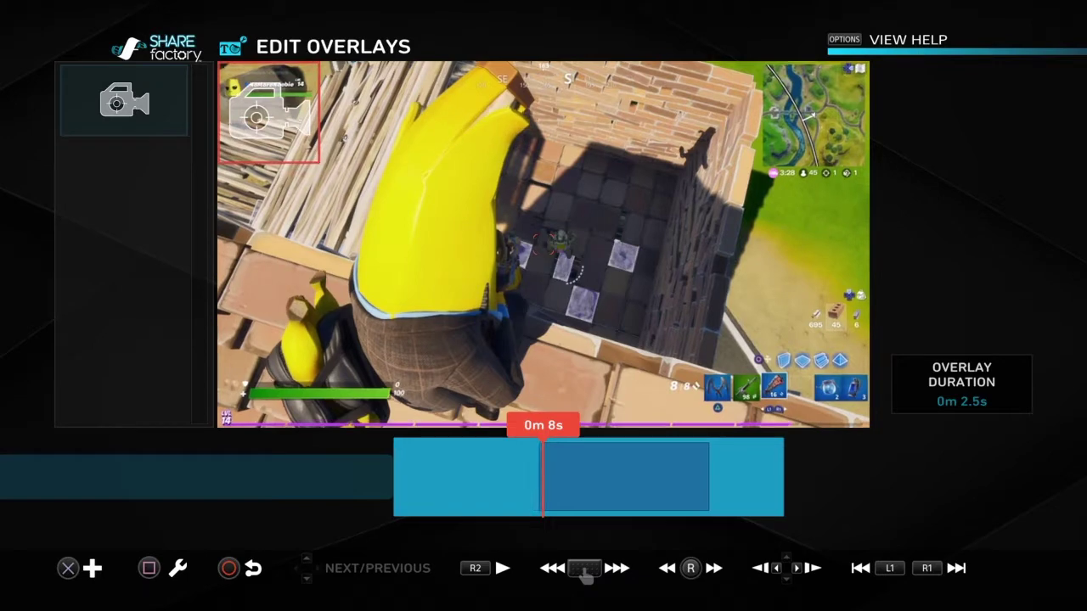
key("Return")
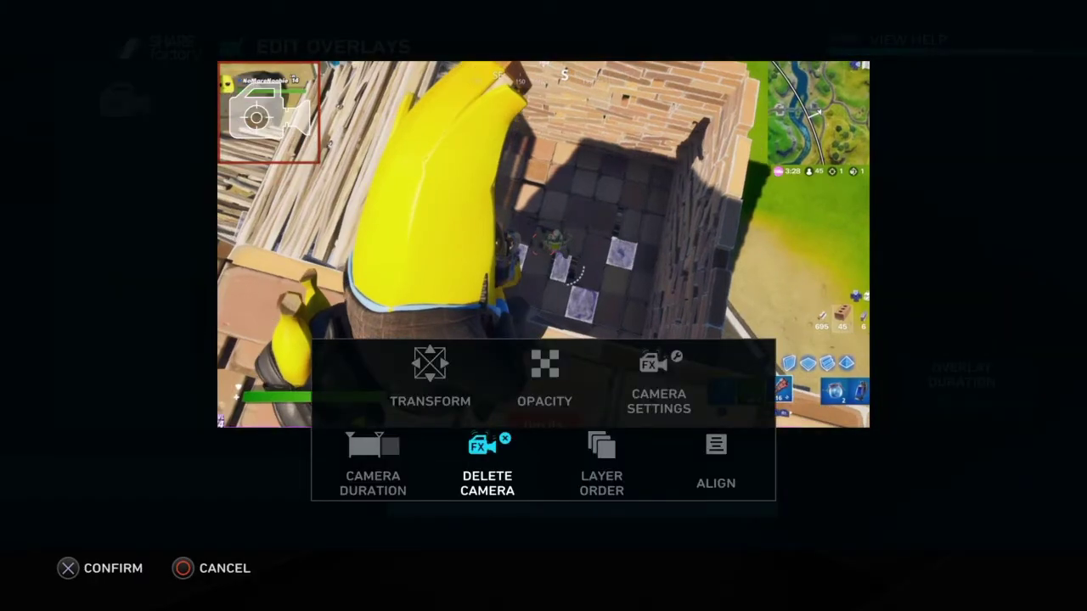
key("Left")
key("Return")
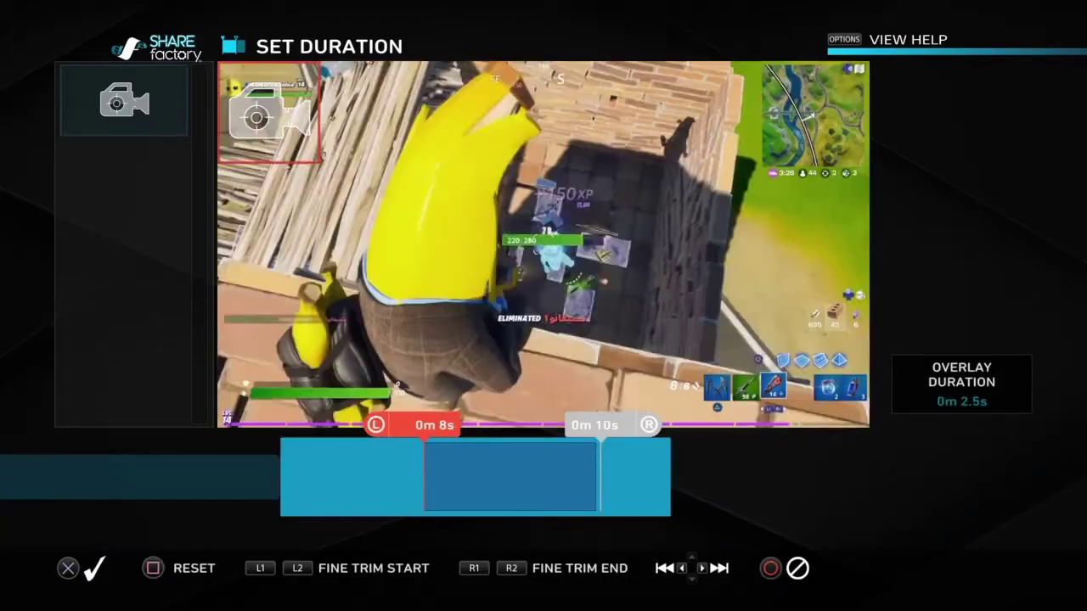
key("Right")
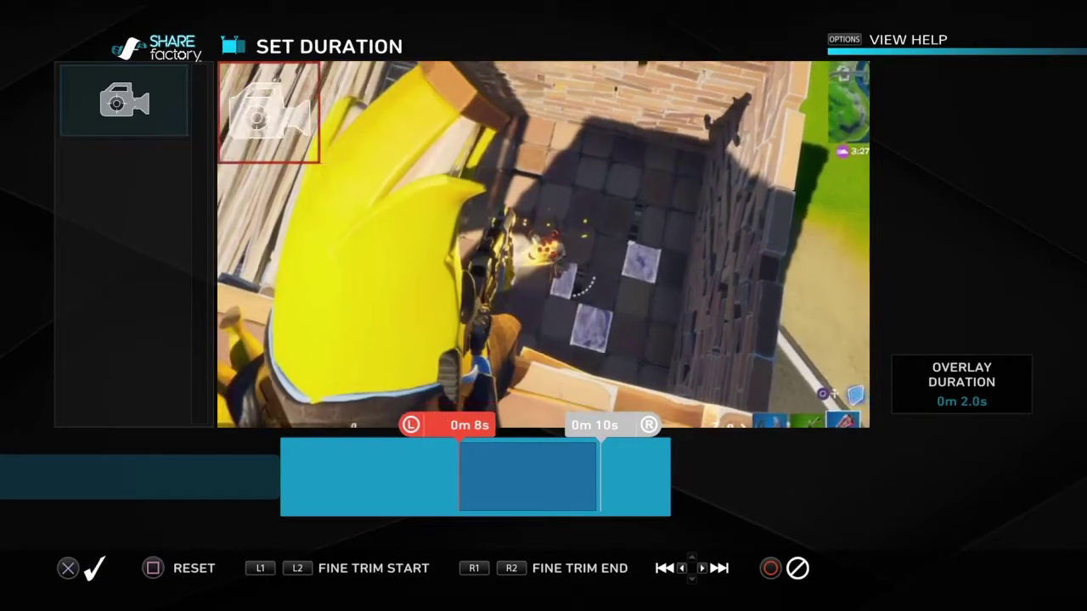
key("Left")
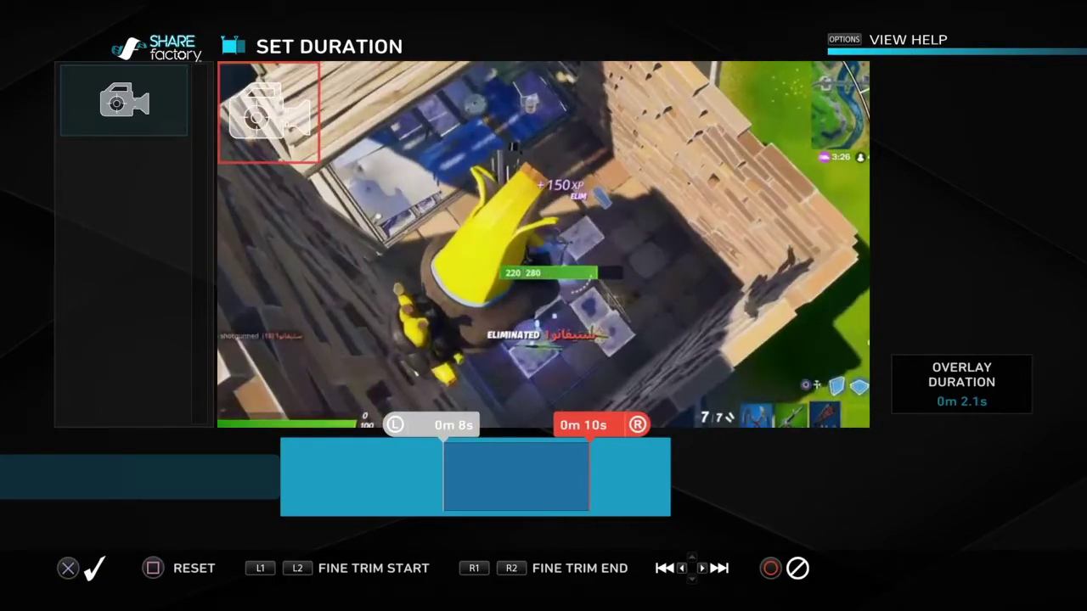
Step: Trim the end of the Focus effect so its overlay duration is 1.8 seconds, and confirm it
key("Left")
key("Left")
key("Left")
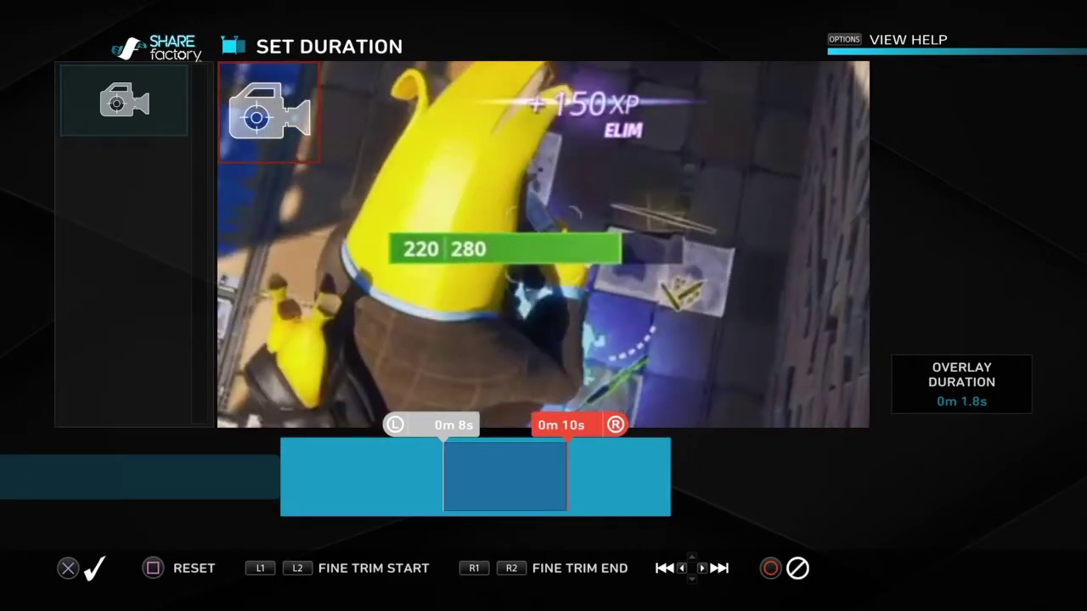
key("Left")
key("Left")
key("Left")
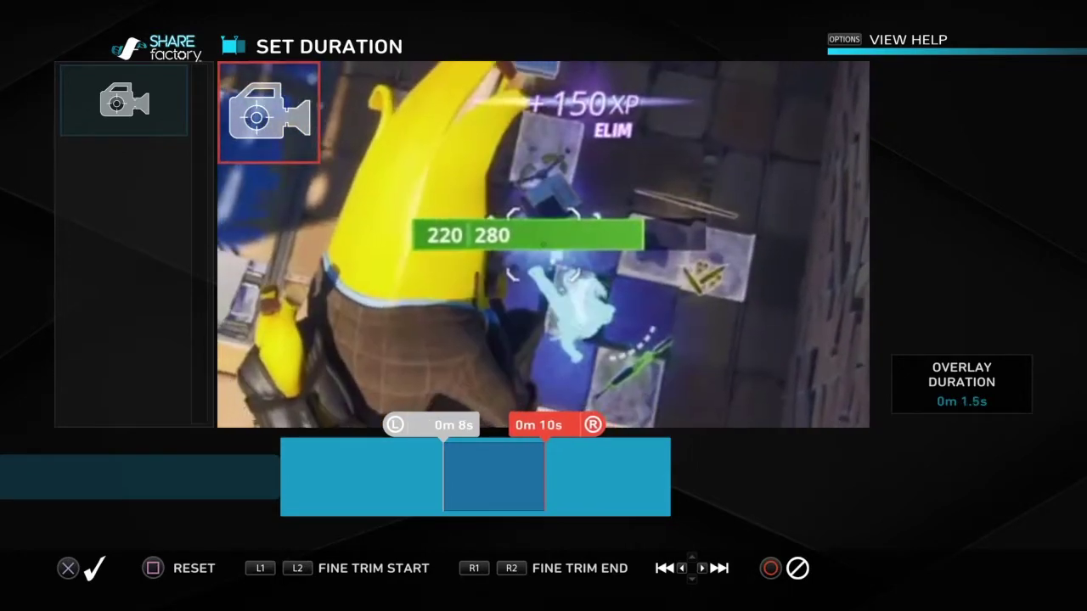
key("Left")
key("Left")
key("Left")
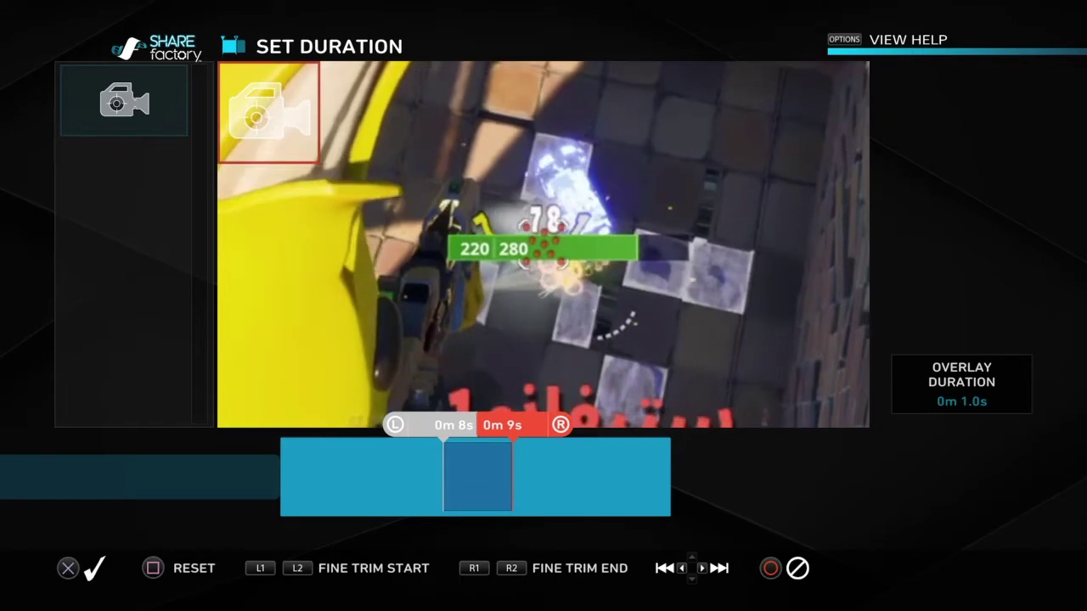
key("Right")
key("Right")
key("Right")
key("Right")
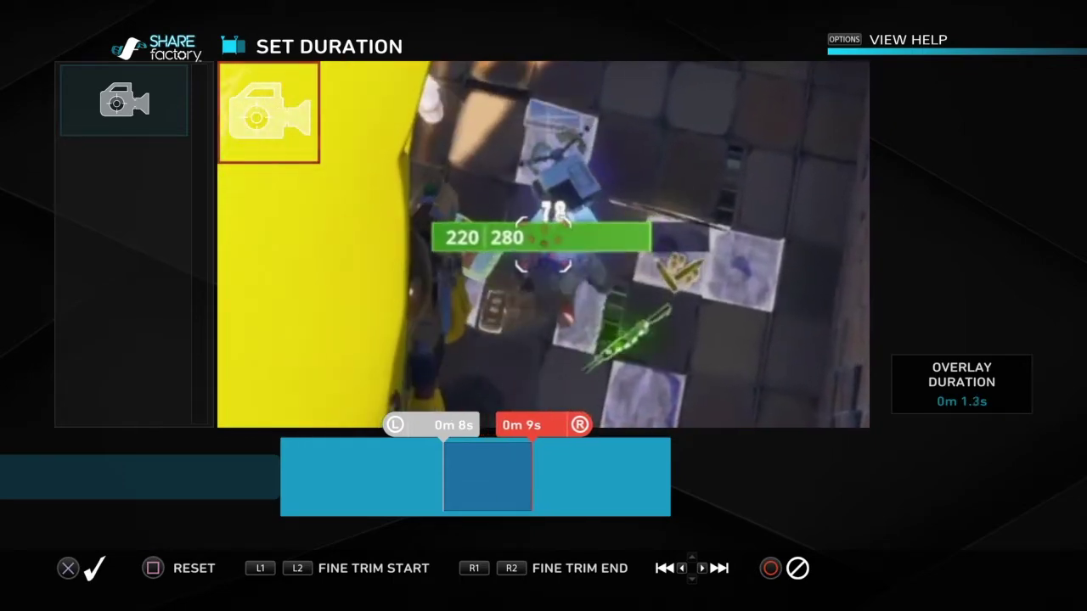
key("Right")
key("Right")
key("Right")
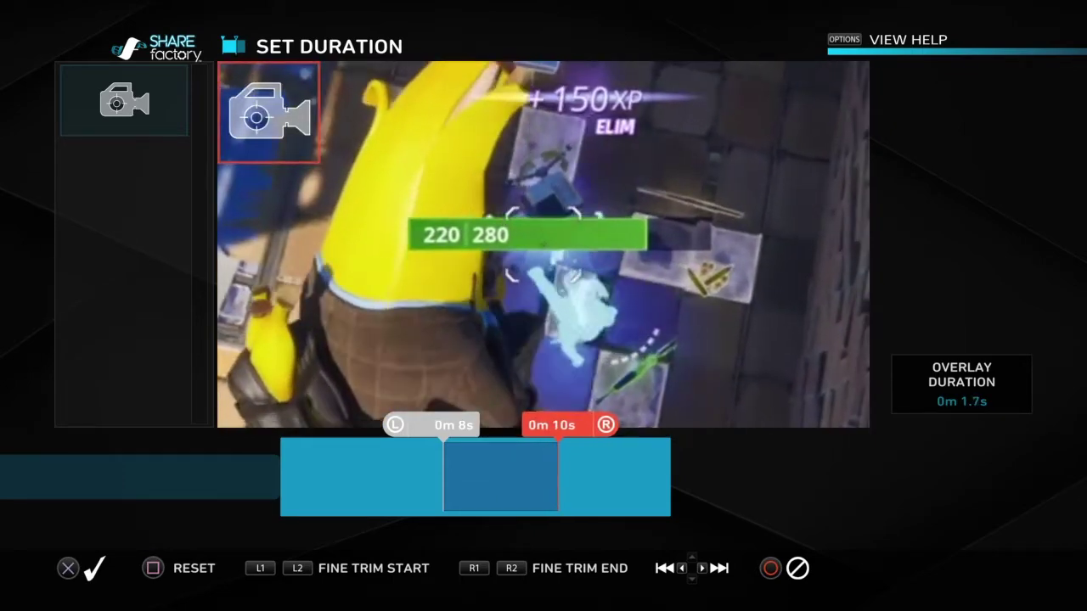
key("Return")
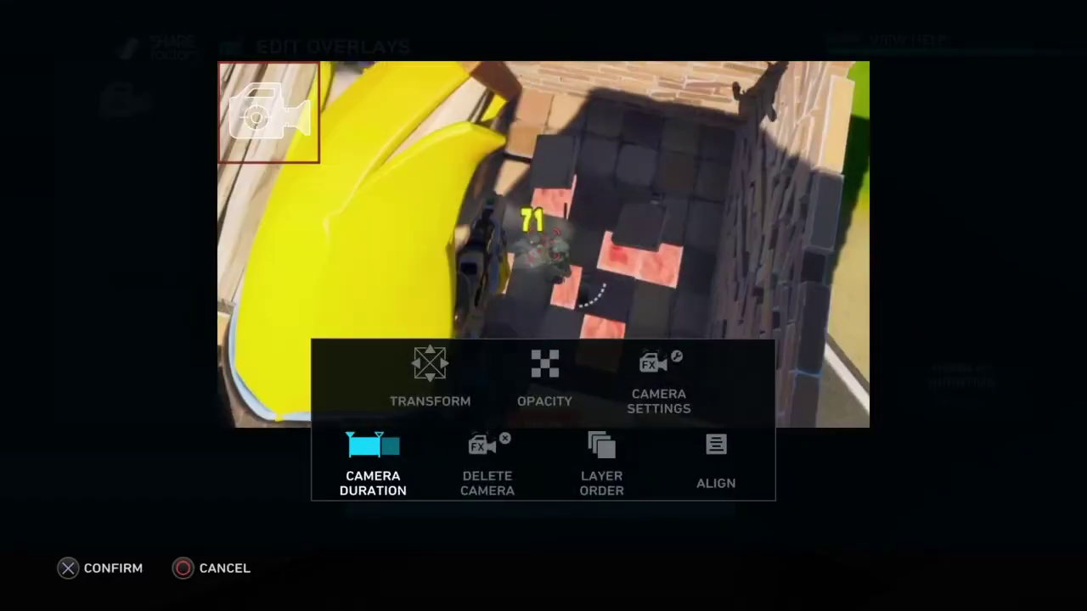
Step: Set the Focus effect's intensity to 0.60 in its camera settings and confirm it
key("Up")
key("Right")
key("Right")
key("Return")
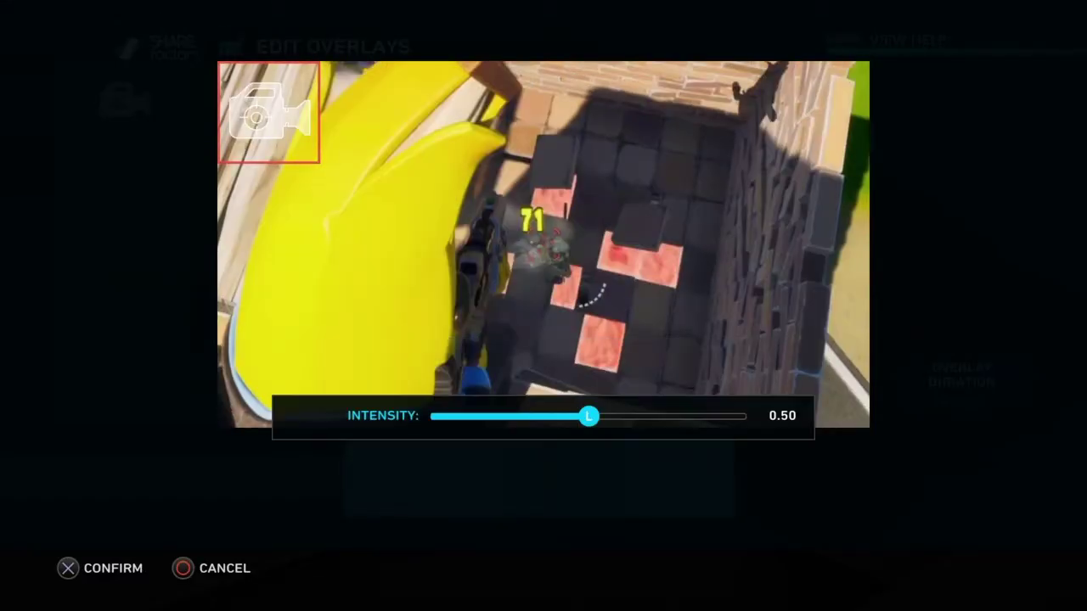
key("Left")
key("Left")
key("Left")
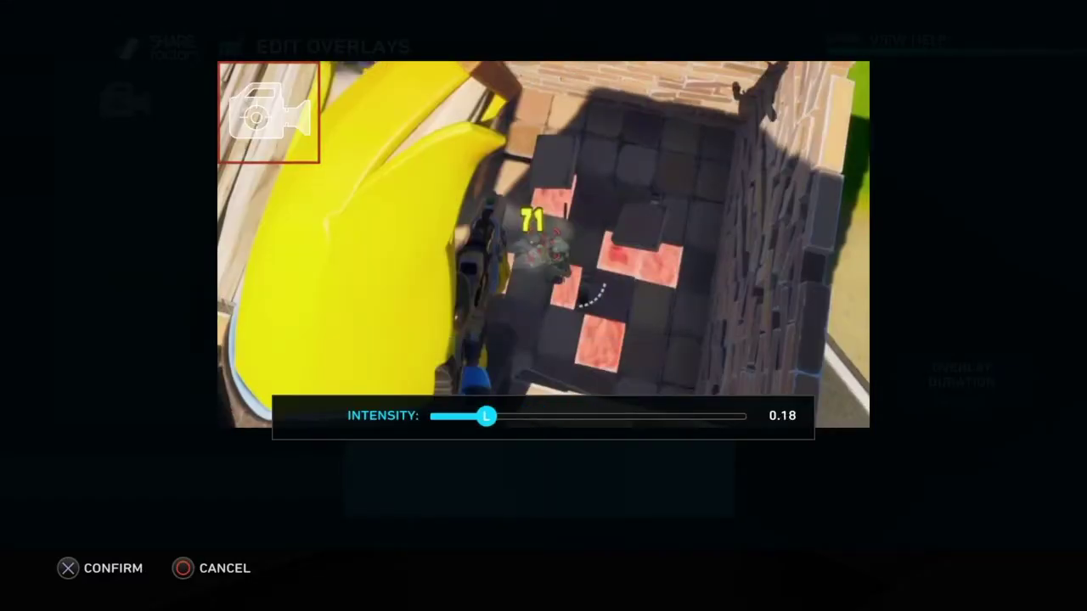
key("Right")
key("Right")
key("Right")
key("Right")
key("Right")
key("Right")
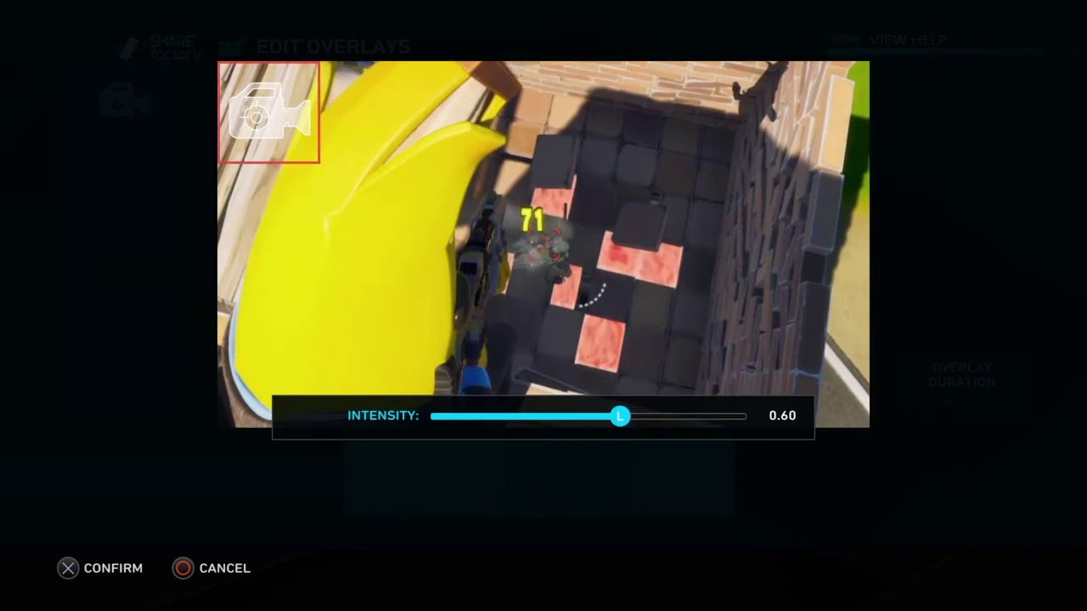
key("Return")
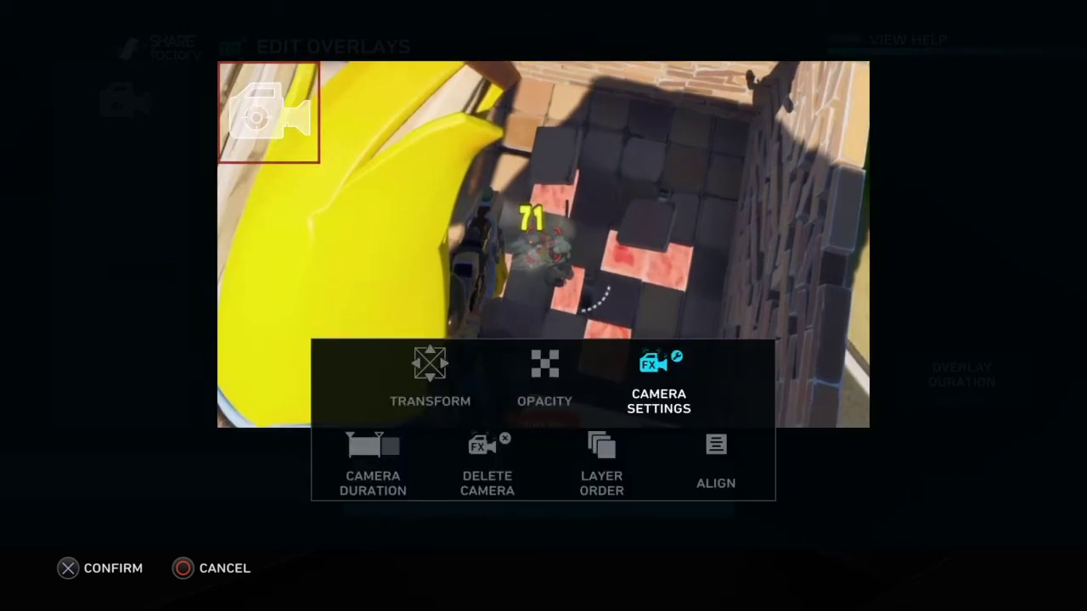
Step: Leave overlay editing and play back the last clip from about 6 seconds to check the adjusted Focus effect
key("Escape")
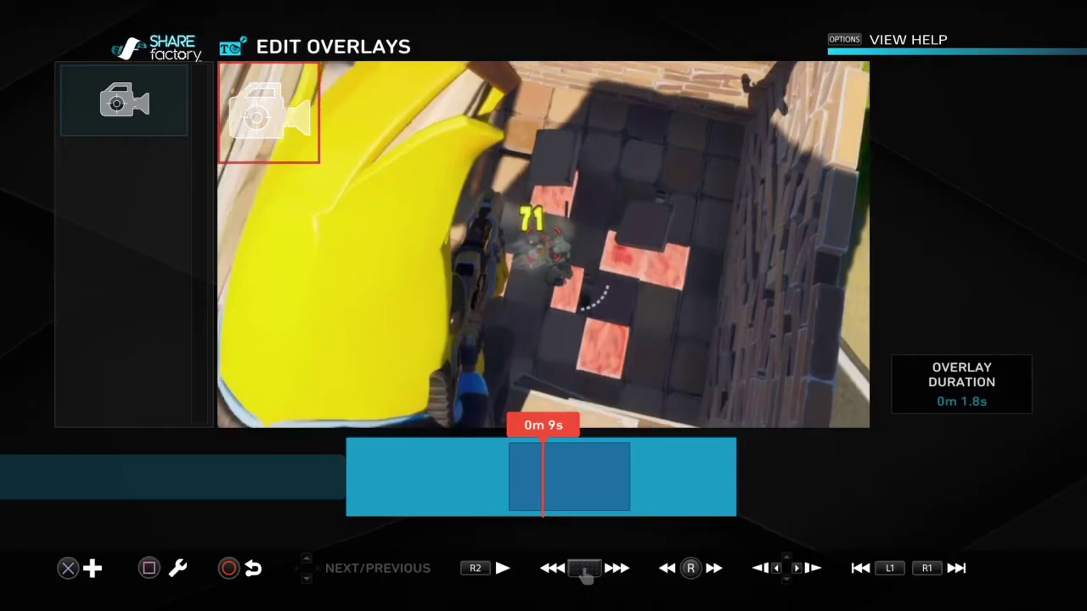
key("Escape")
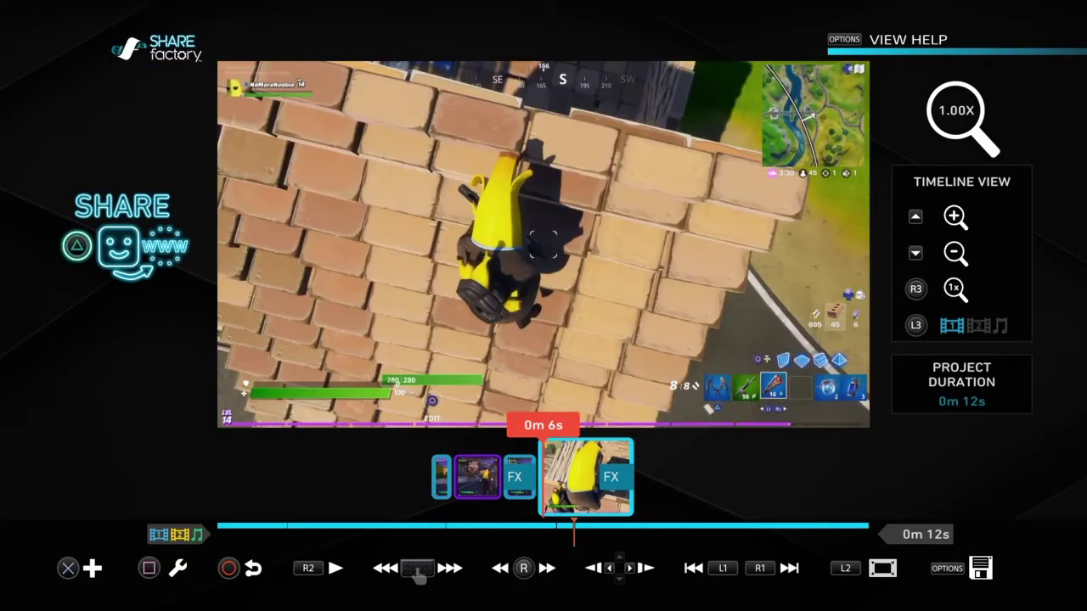
key("space")
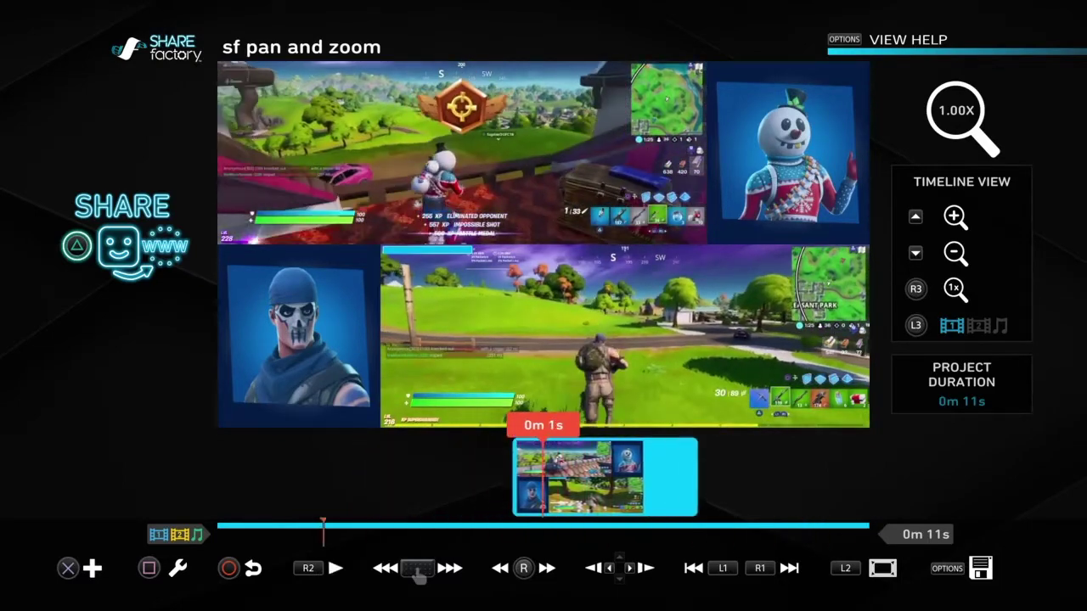
Step: Play the "sf pan and zoom" project from about 1 second and pause it at about 6 seconds
key("Left")
key("Right")
key("R2")
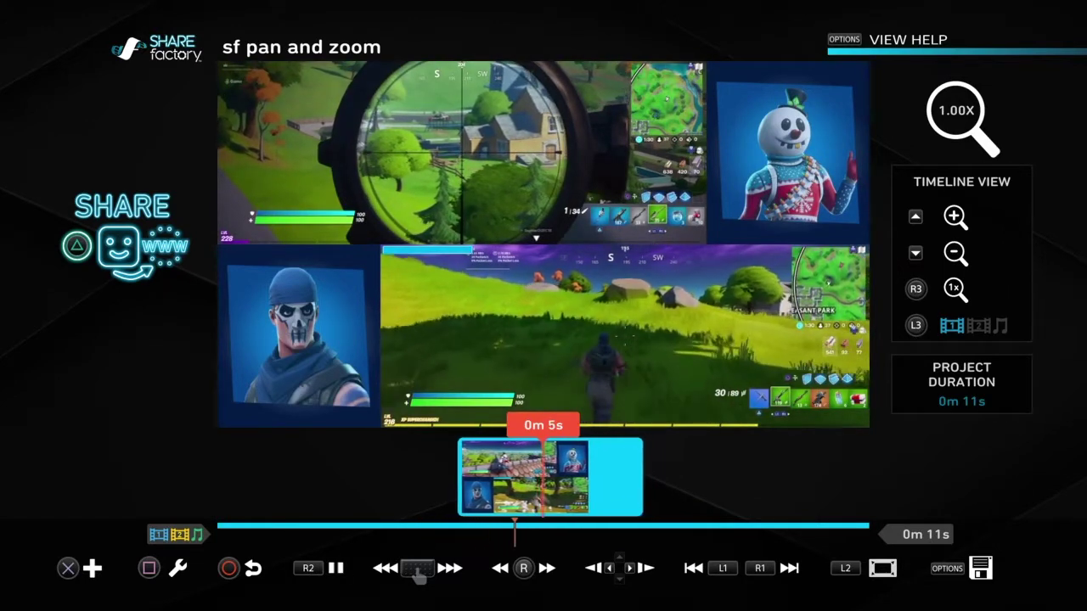
key("space")
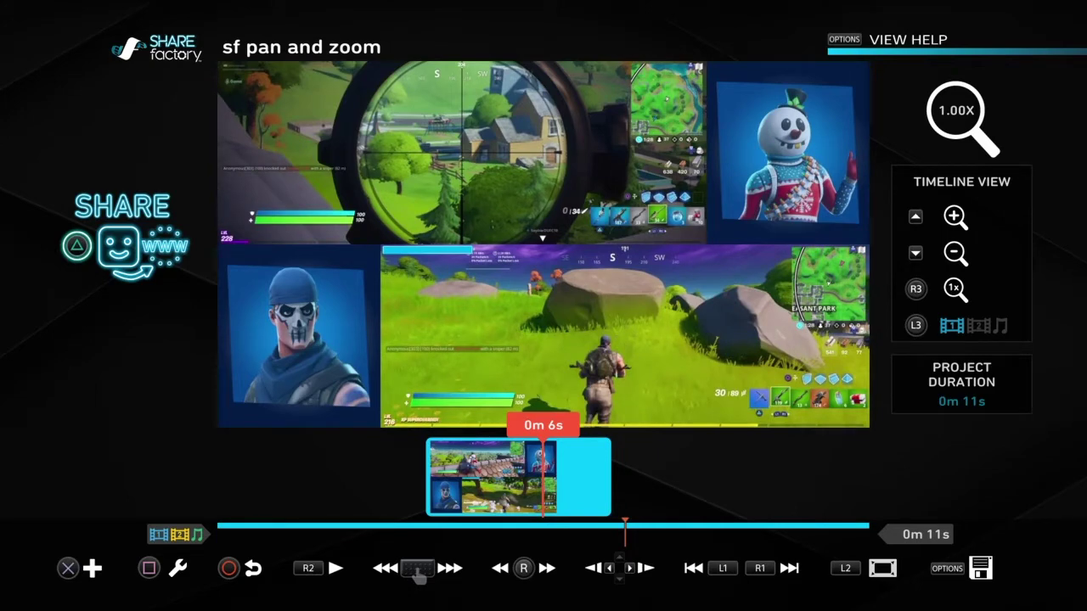
Step: Split the multi-view clip at the elimination moment, at about 8 seconds
key("Right")
key("Left")
key("Left")
key("Left")
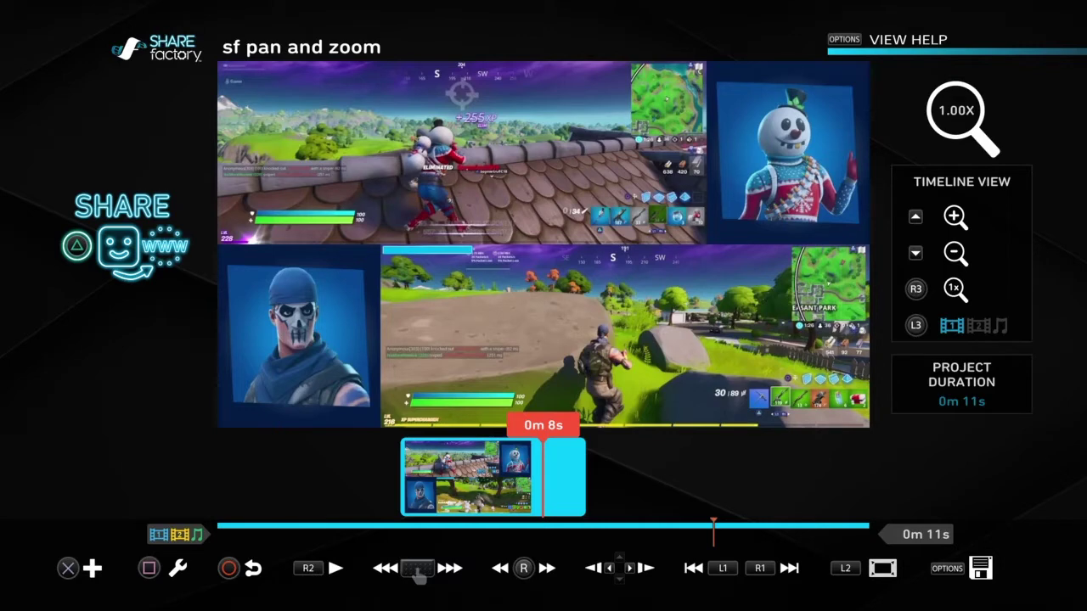
key("Return")
key("Left")
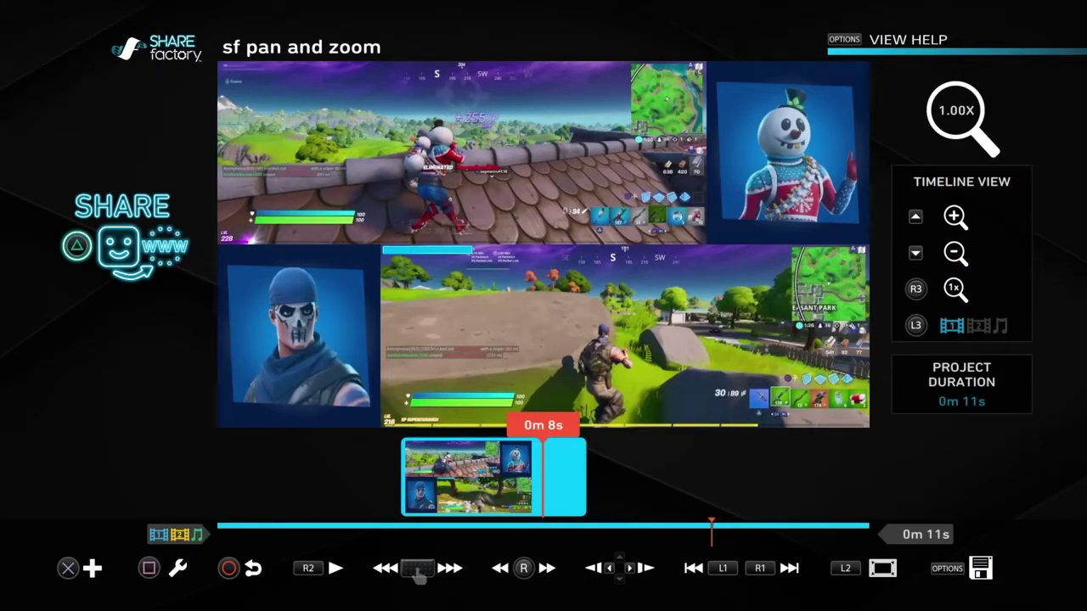
key("Return")
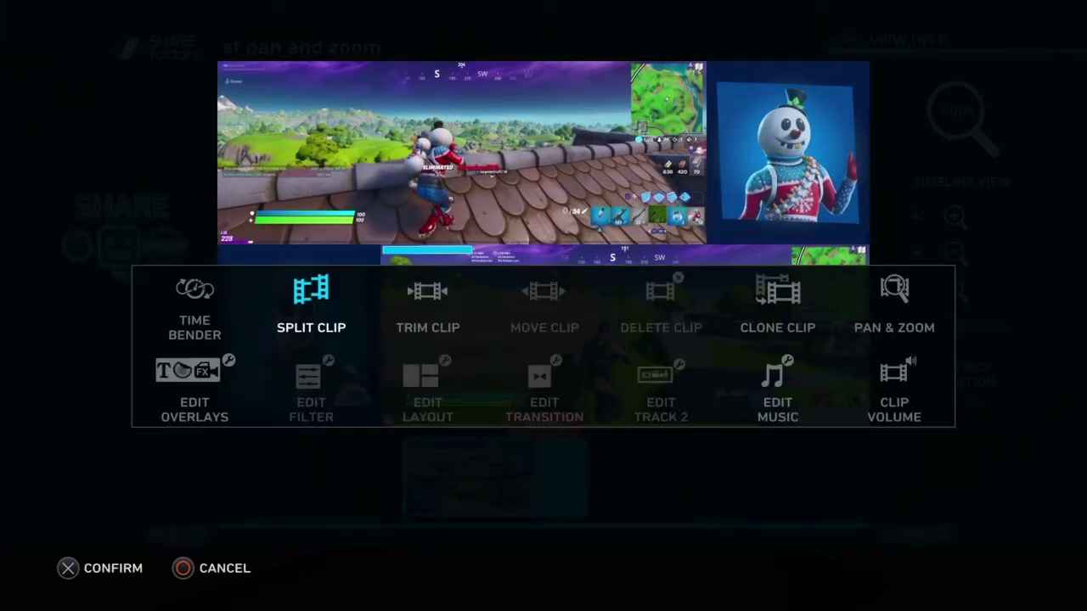
key("Return")
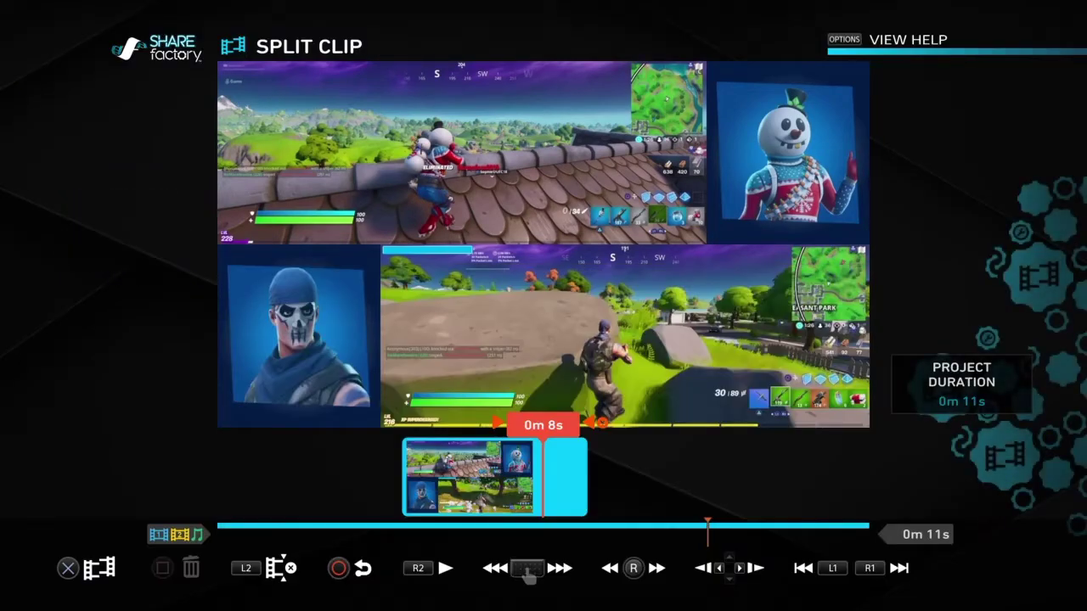
key("Return")
key("Left")
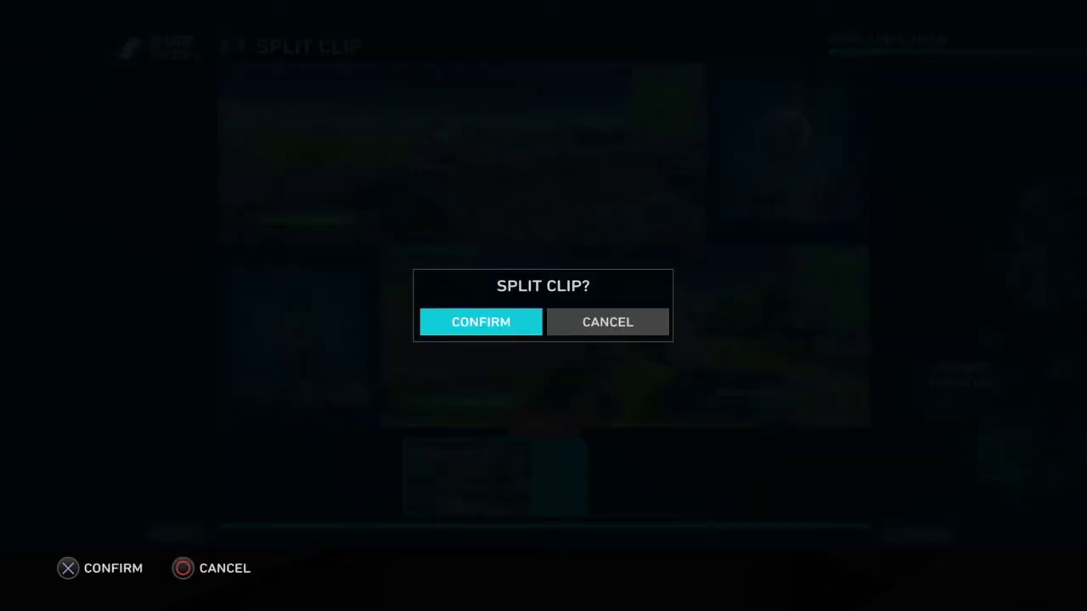
key("Return")
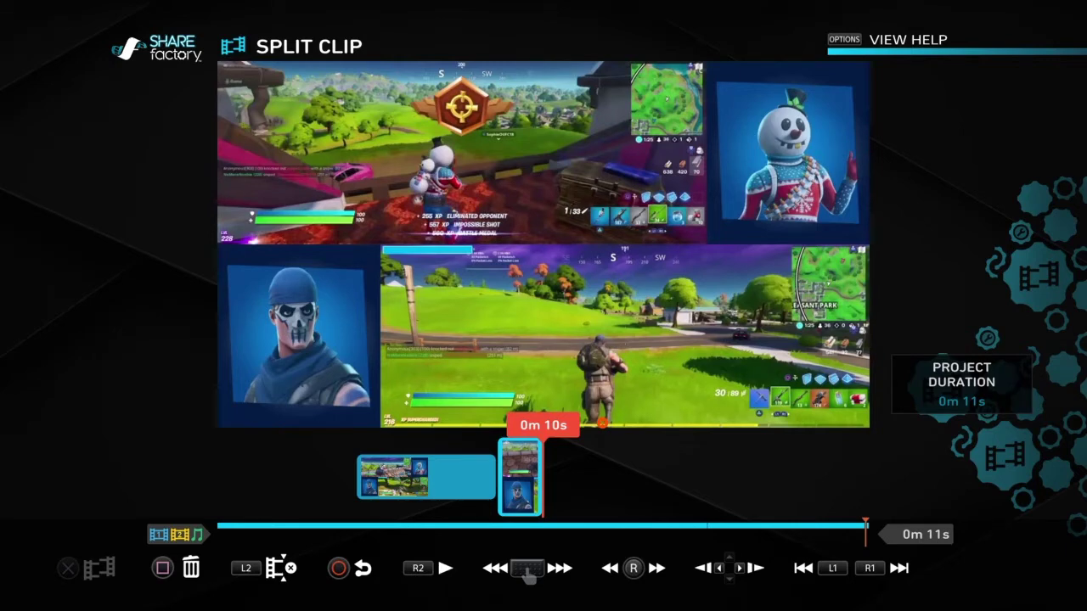
Step: Split the second piece of the clip again at about 9 seconds, isolating a short section after the elimination
key("Left")
key("Left")
key("Left")
key("Left")
key("Left")
key("Left")
key("Left")
key("Left")
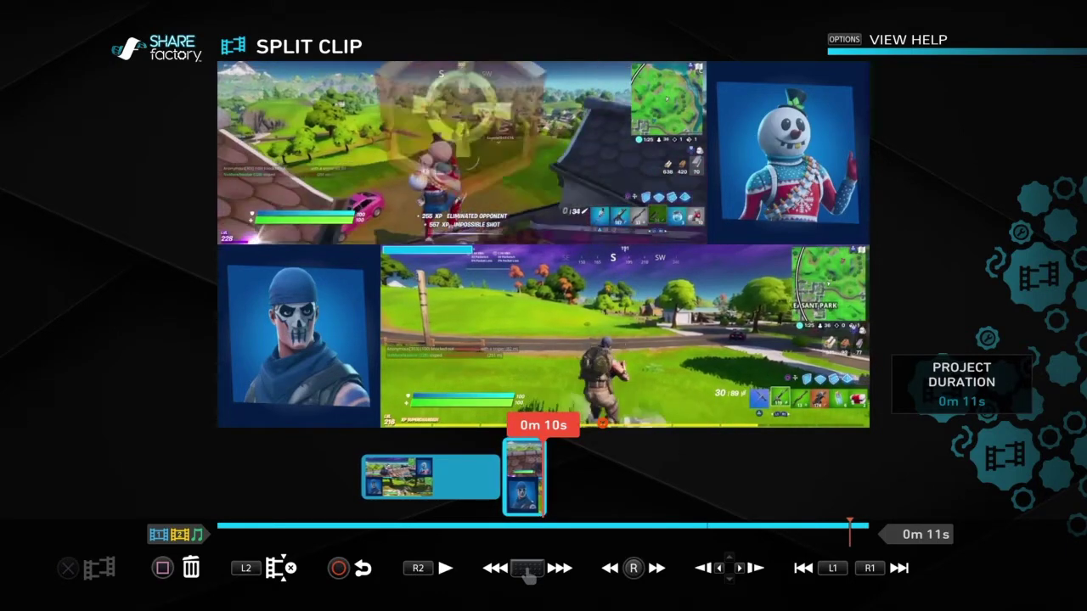
key("Left")
key("Left")
key("Left")
key("Left")
key("Left")
key("Left")
key("Left")
key("Left")
key("Left")
key("Left")
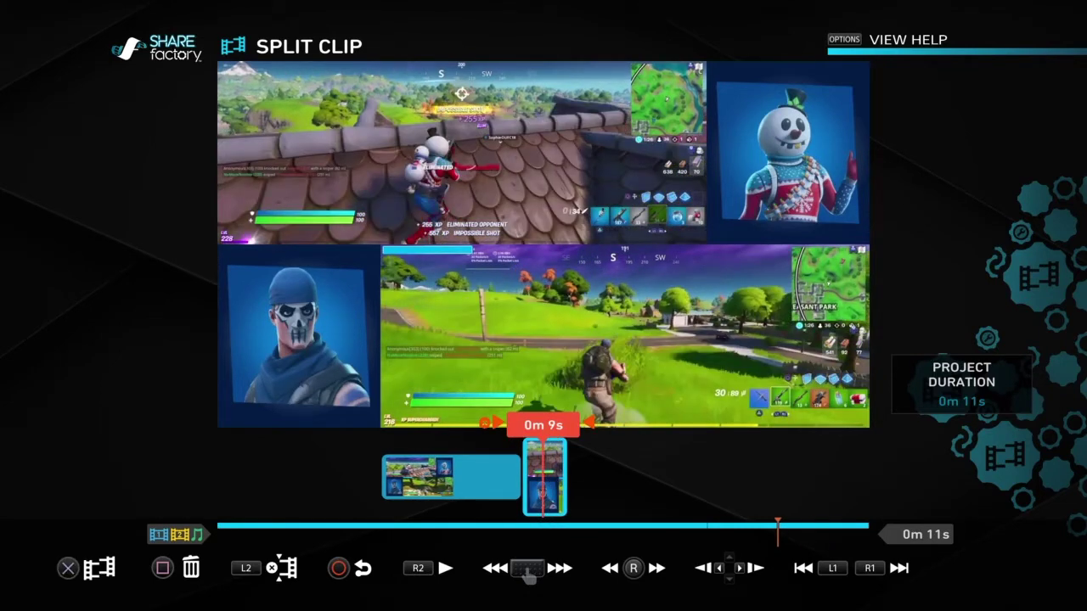
key("Right")
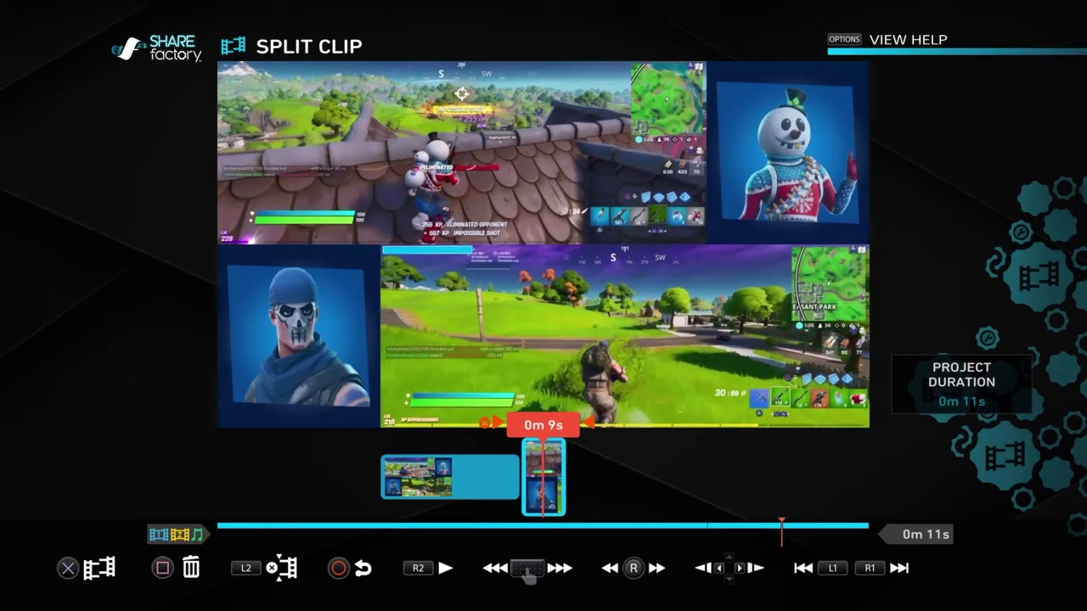
key("Right")
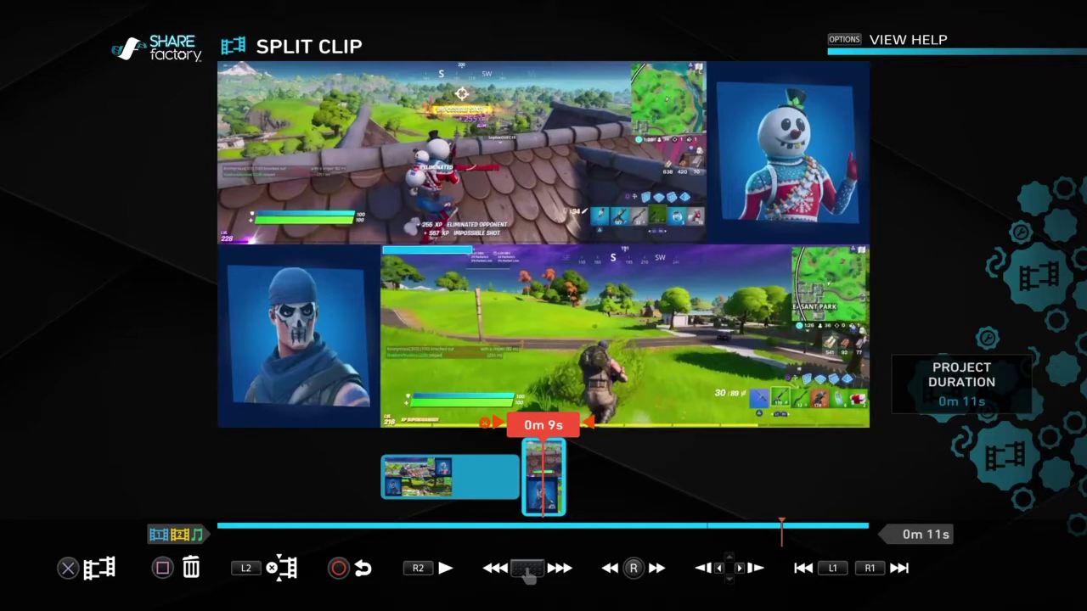
key("Left")
key("Left")
key("Left")
key("Left")
key("Left")
key("Left")
key("Left")
key("Left")
key("Left")
key("Left")
key("space")
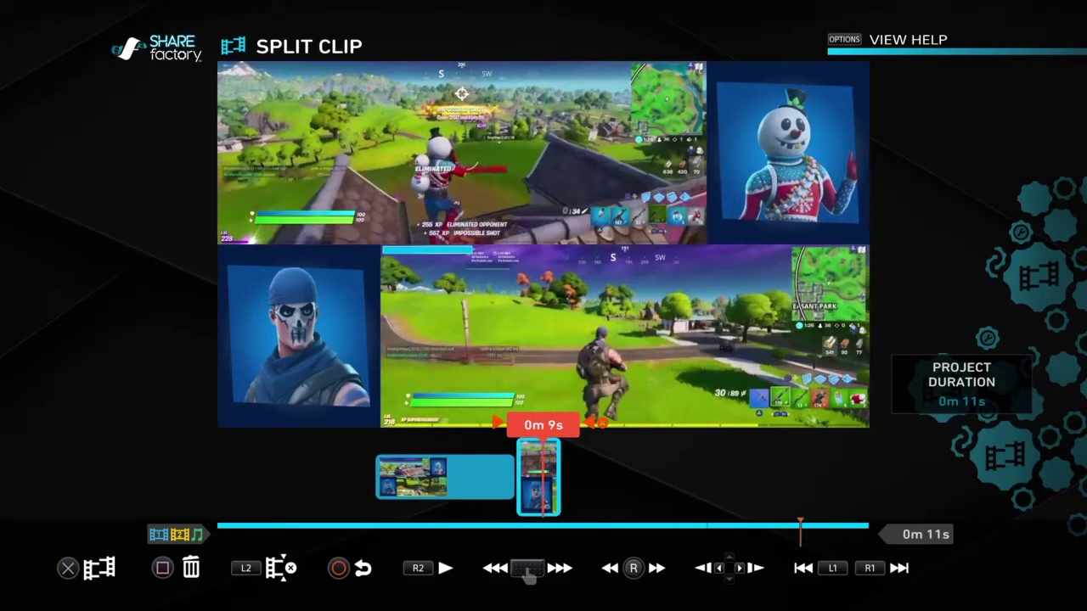
key("space")
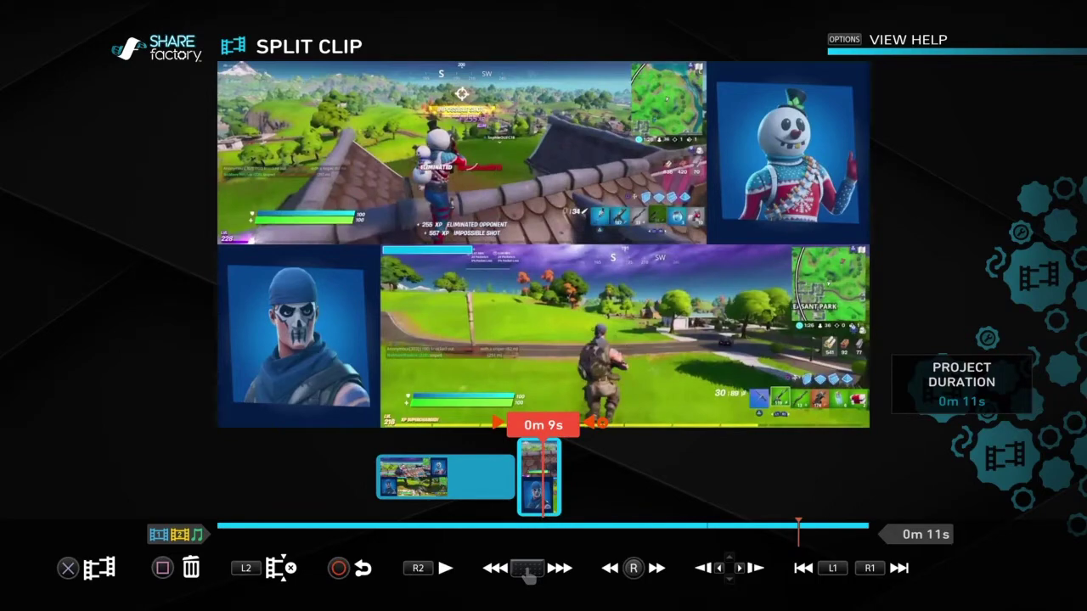
key("Return")
key("Left")
key("Return")
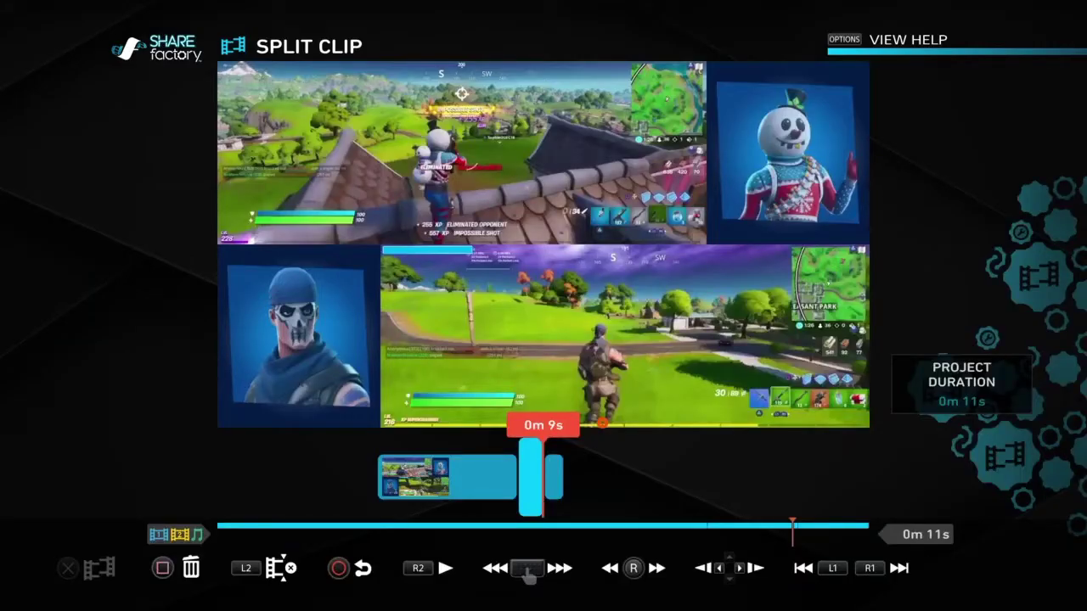
Step: Go back into the short middle piece at about 8 seconds and leave clip splitting
key("Left")
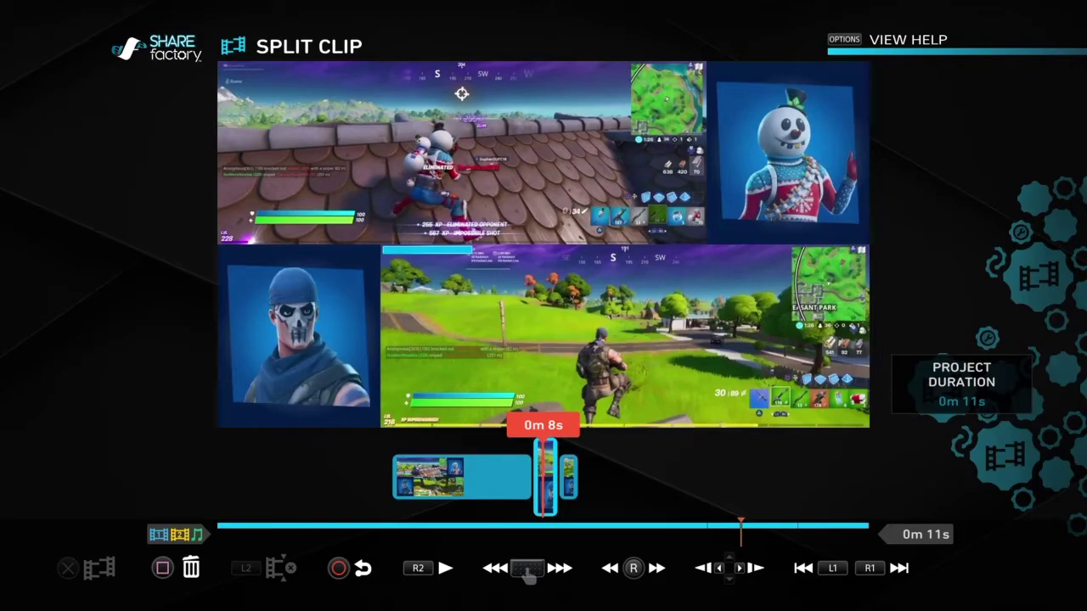
key("Delete")
key("Return")
key("Escape")
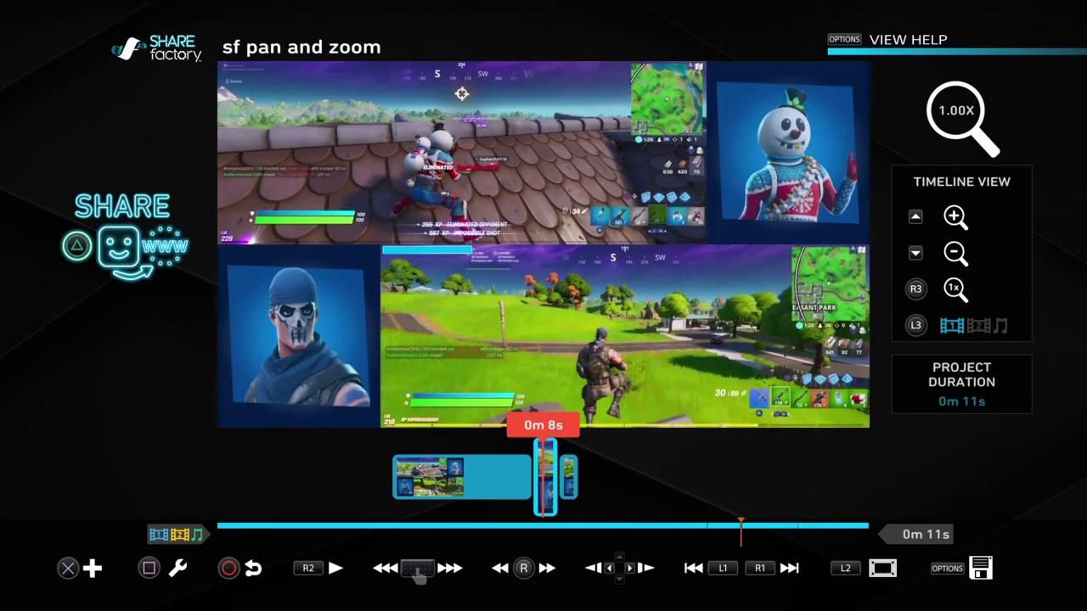
Step: Apply Pan & Zoom to the short middle piece with the zoom set to 300%, framing the far left side of the picture
key("Return")
key("Right")
key("Right")
key("Right")
key("Right")
key("Right")
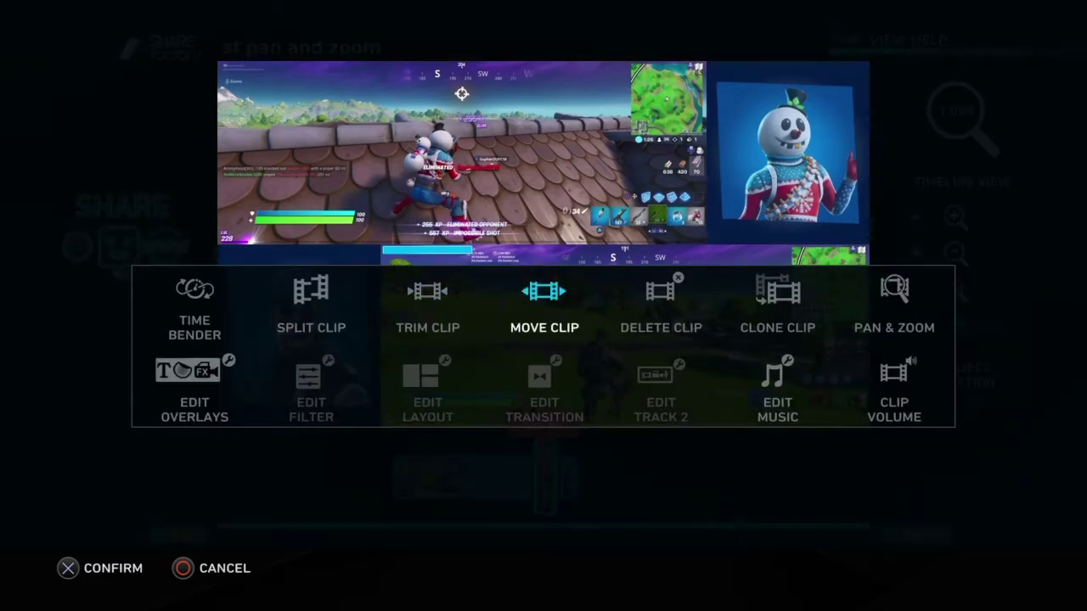
key("Return")
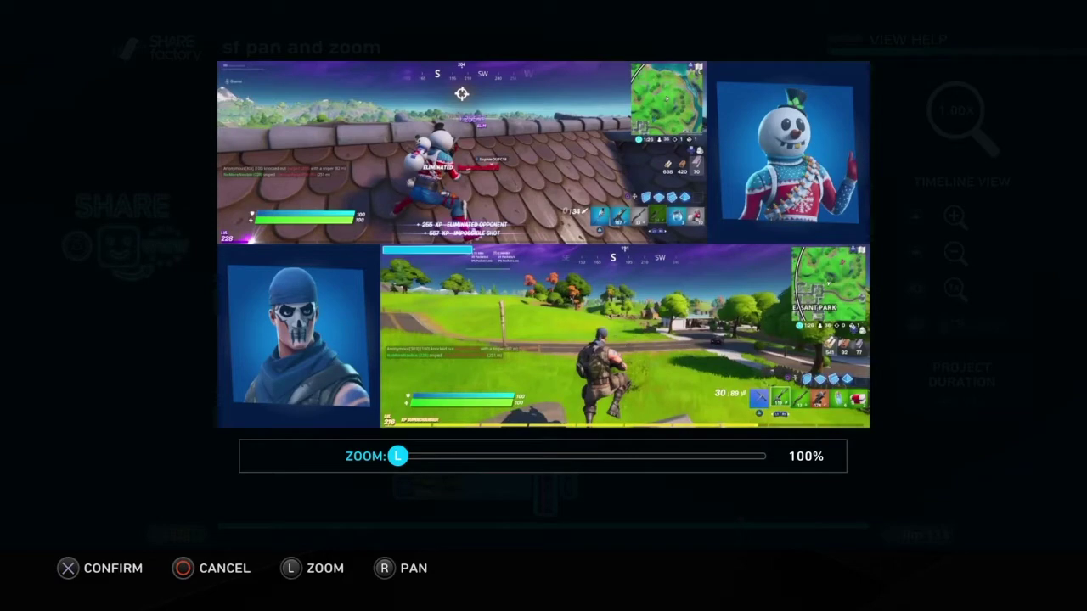
key("Right")
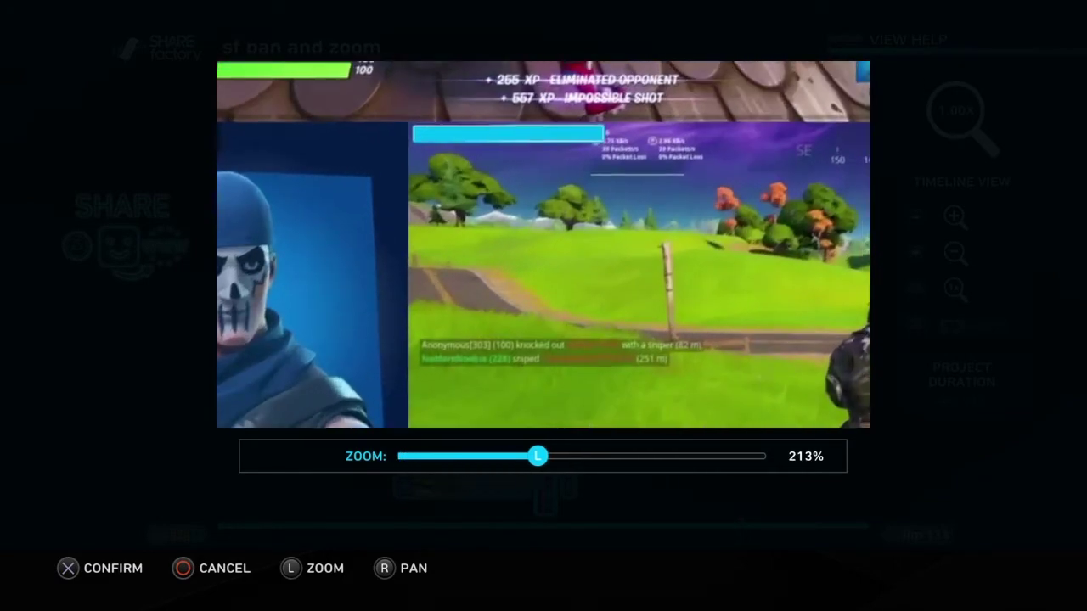
key("Left")
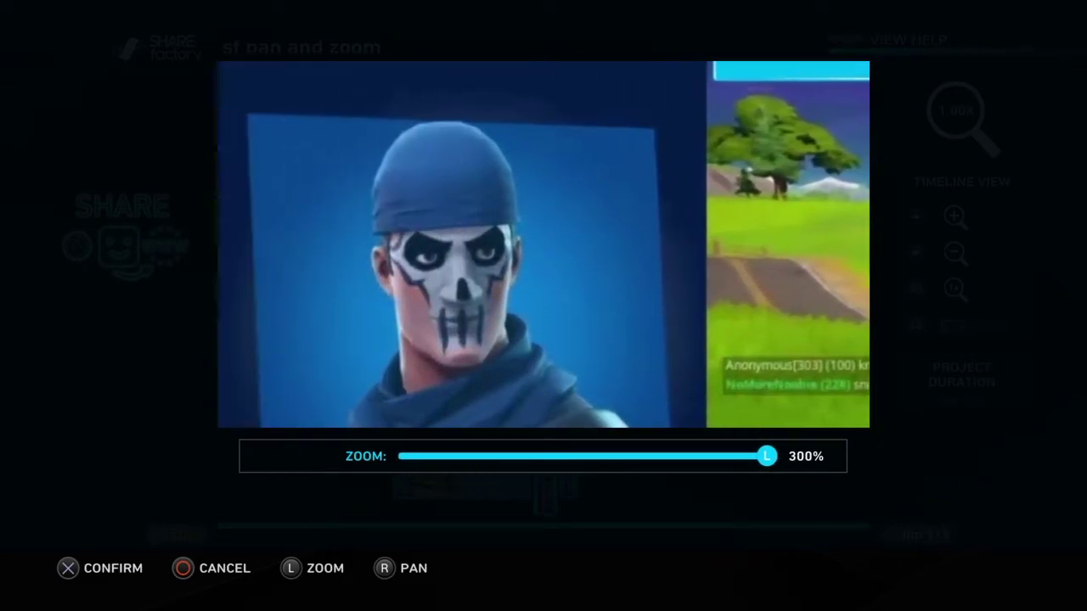
Step: Pan the zoomed frame up to the elimination feed and health bars in the rooftop view, and confirm the framing
key("Up")
key("Up")
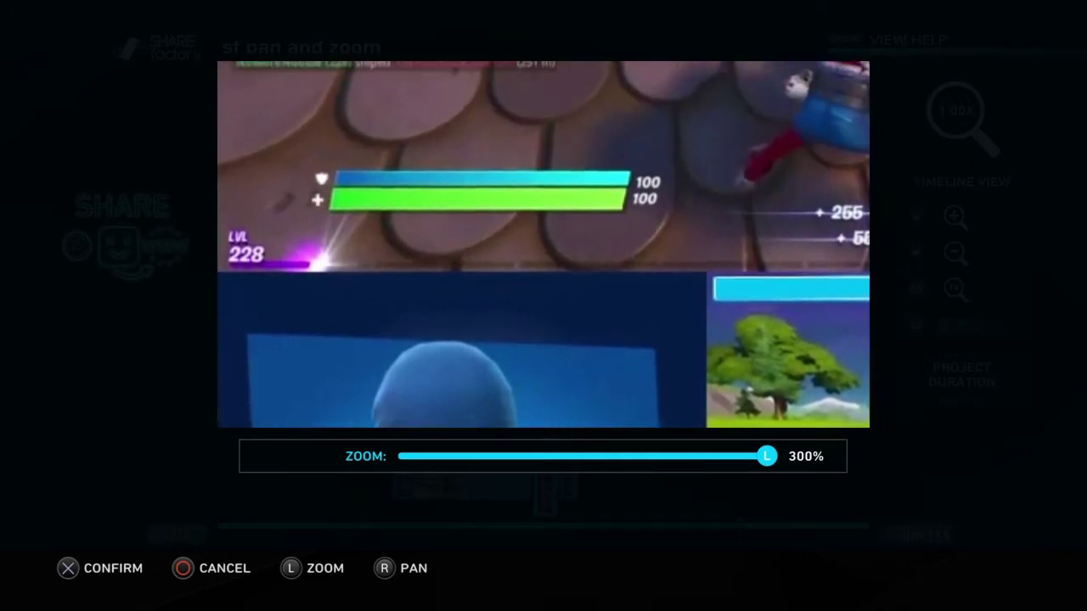
key("Up")
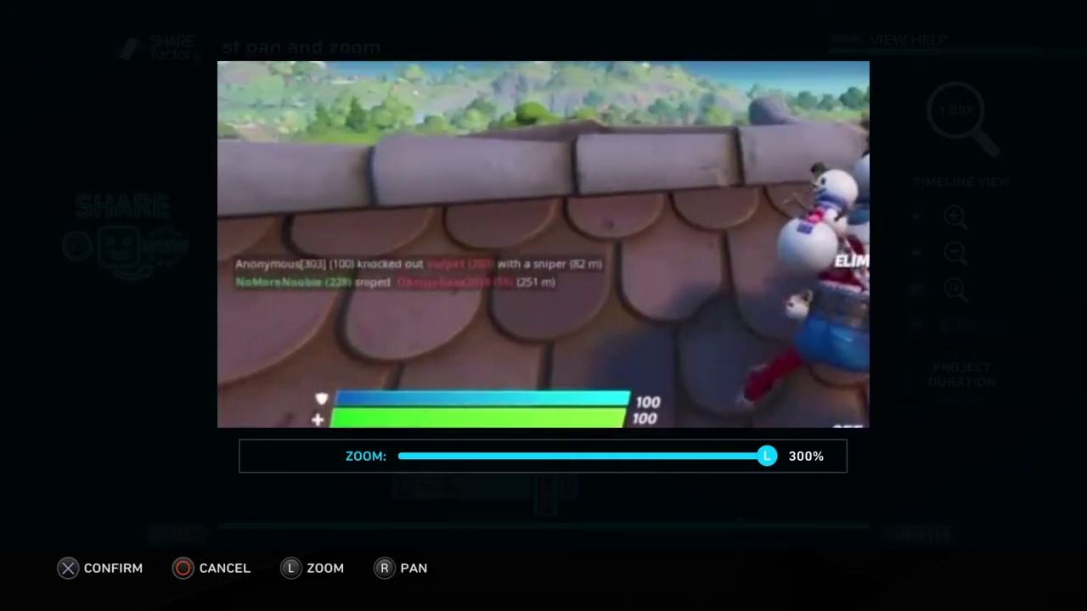
key("Up")
key("Down")
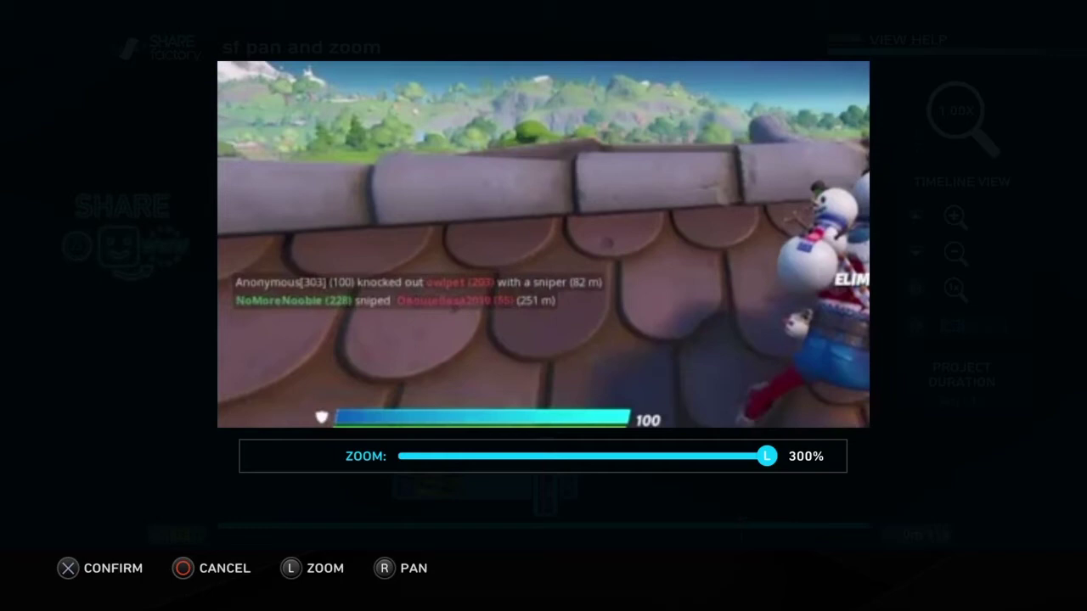
key("Down")
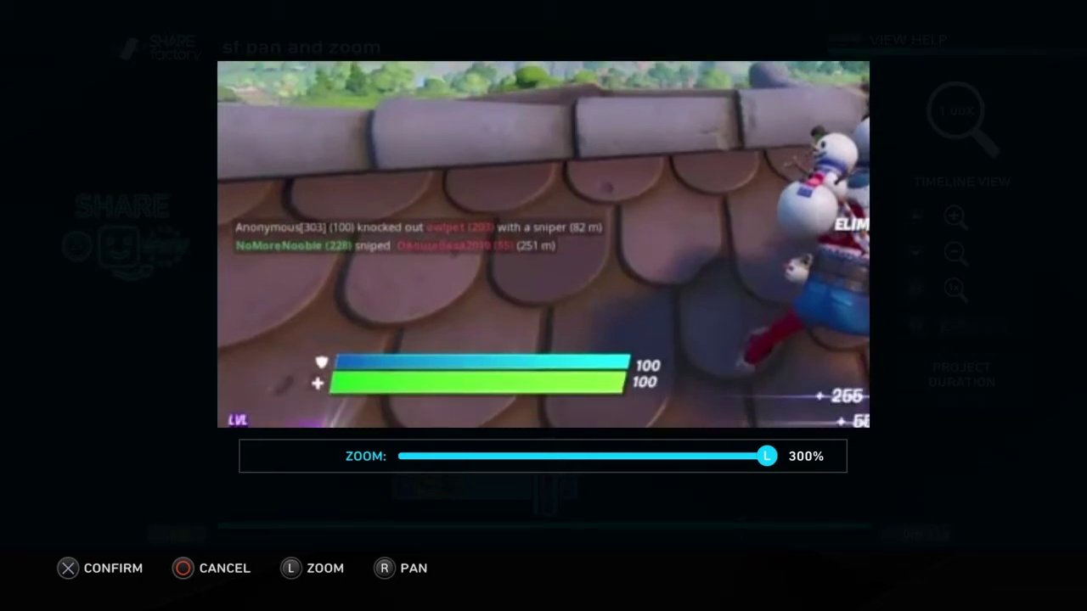
key("Return")
Step: Play back the zoomed section, and return to about 8 seconds inside the middle piece
key("space")
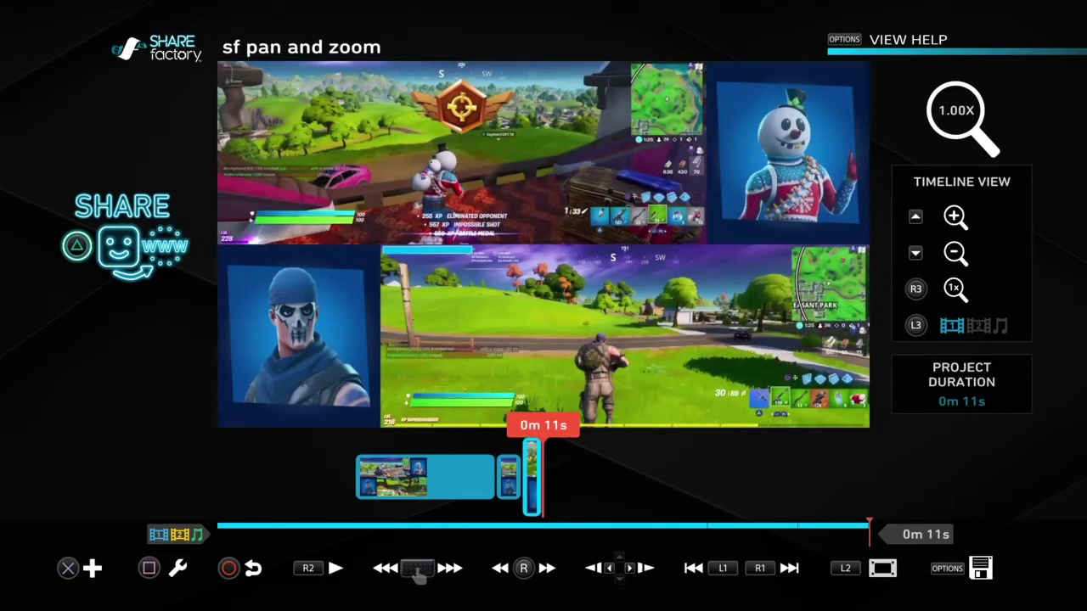
key("space")
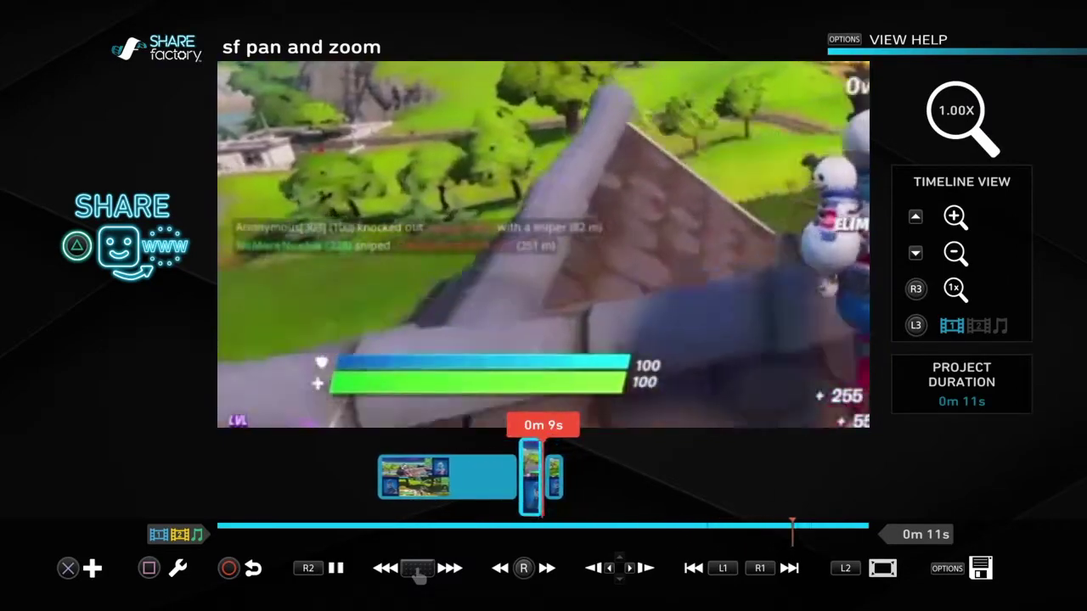
key("space")
key("Left")
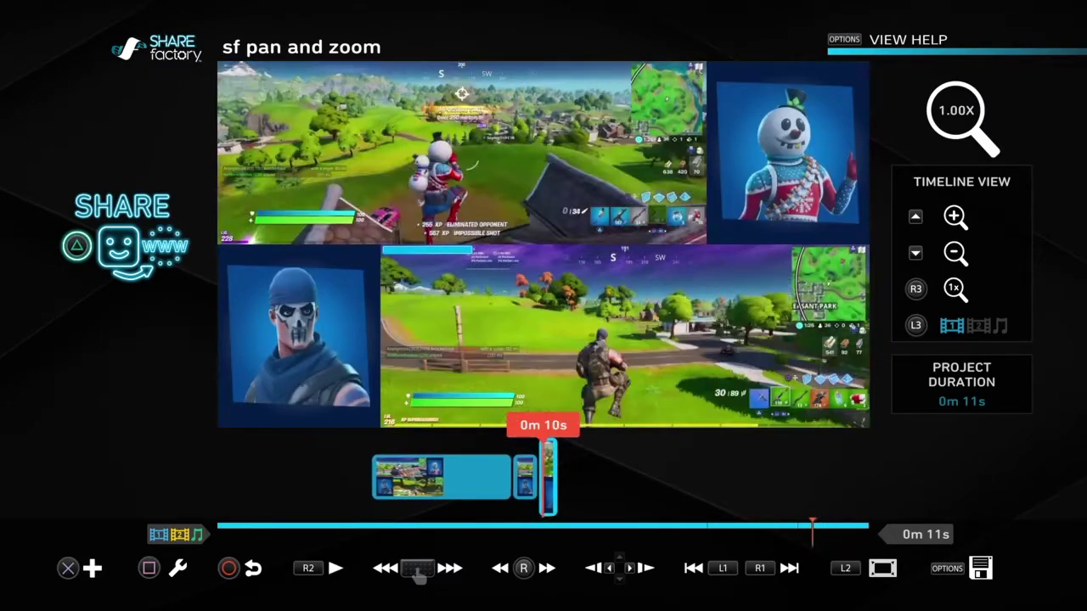
key("Left")
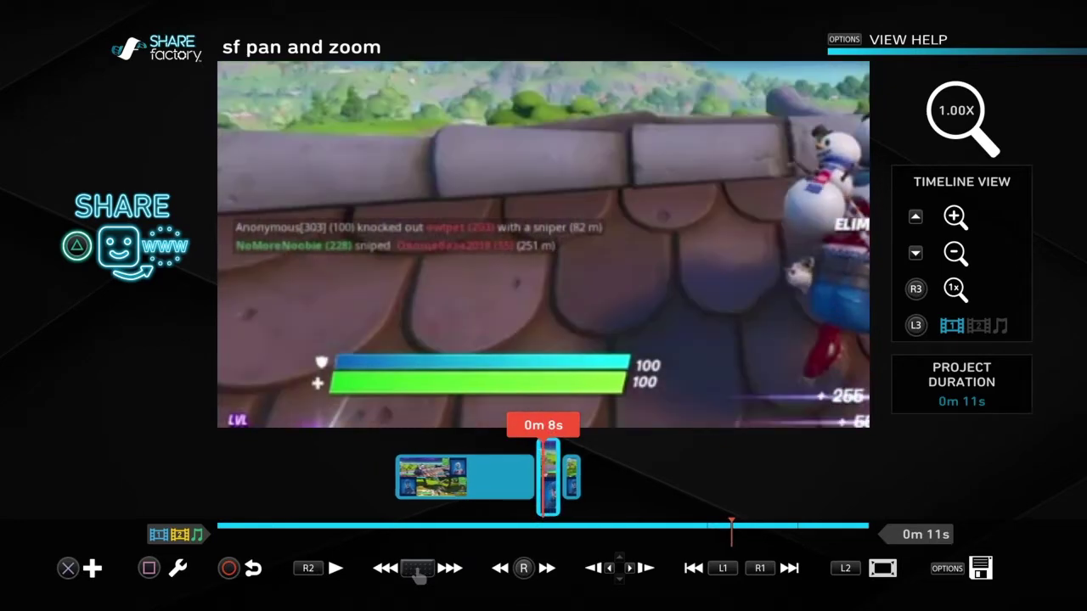
key("Left")
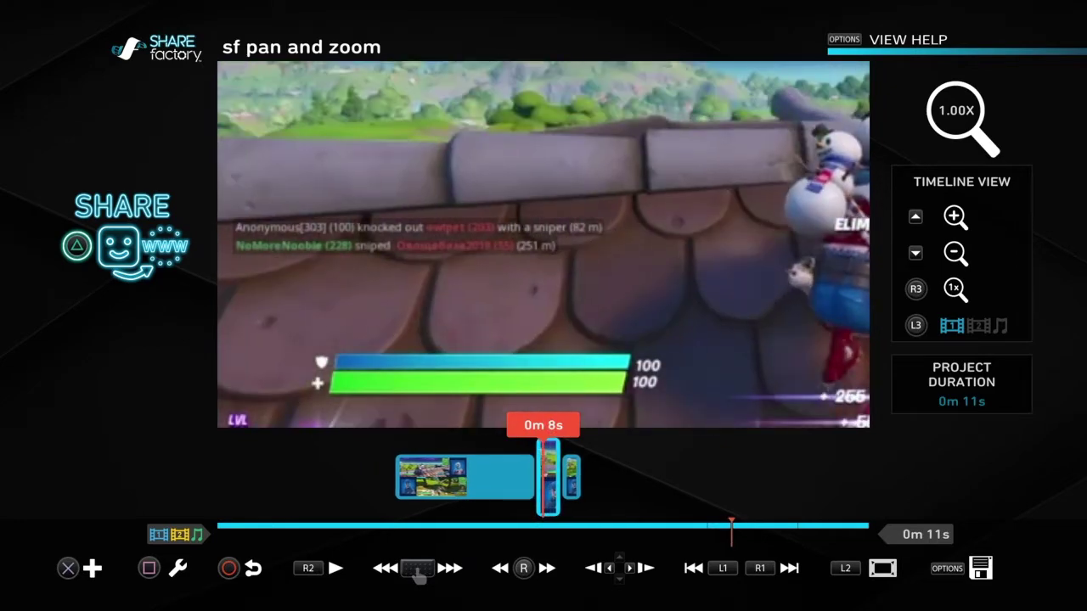
Step: Start adding an overlay at about 8 seconds and look through the available stickers
key("Return")
key("Left")
key("Right")
key("Down")
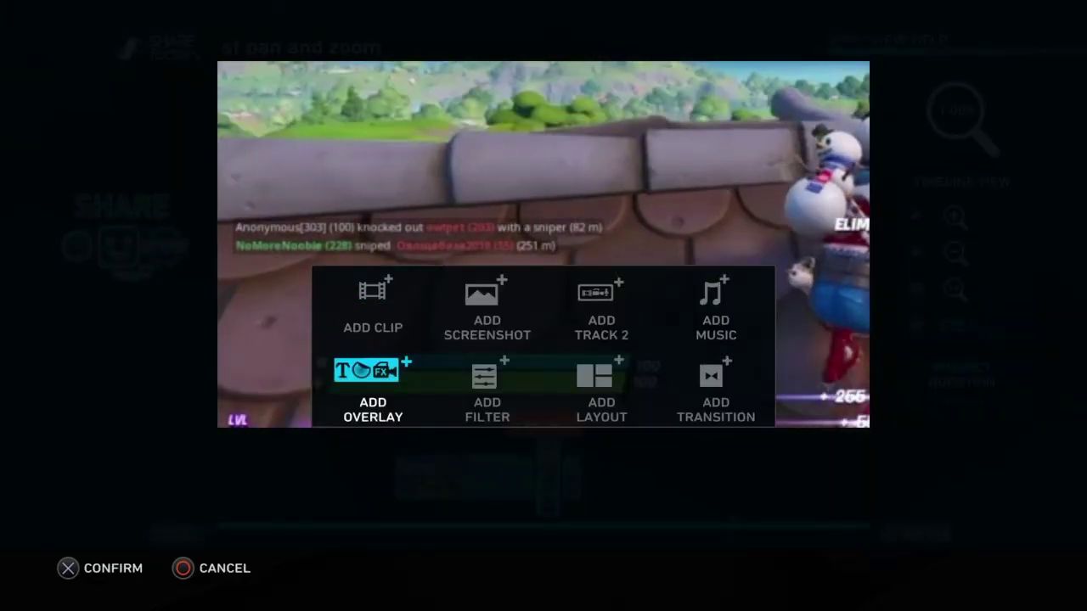
key("Return")
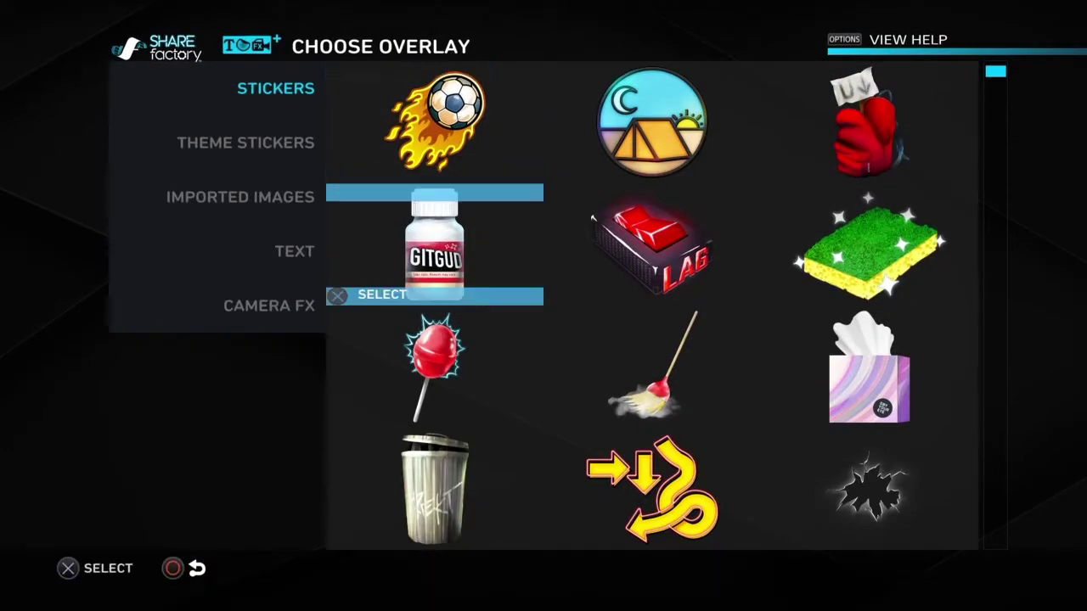
key("Down")
key("Down")
key("Down")
key("Down")
key("Down")
key("Down")
key("Down")
key("Down")
key("Down")
key("Down")
key("Down")
key("Down")
key("Down")
key("Down")
key("Down")
key("Down")
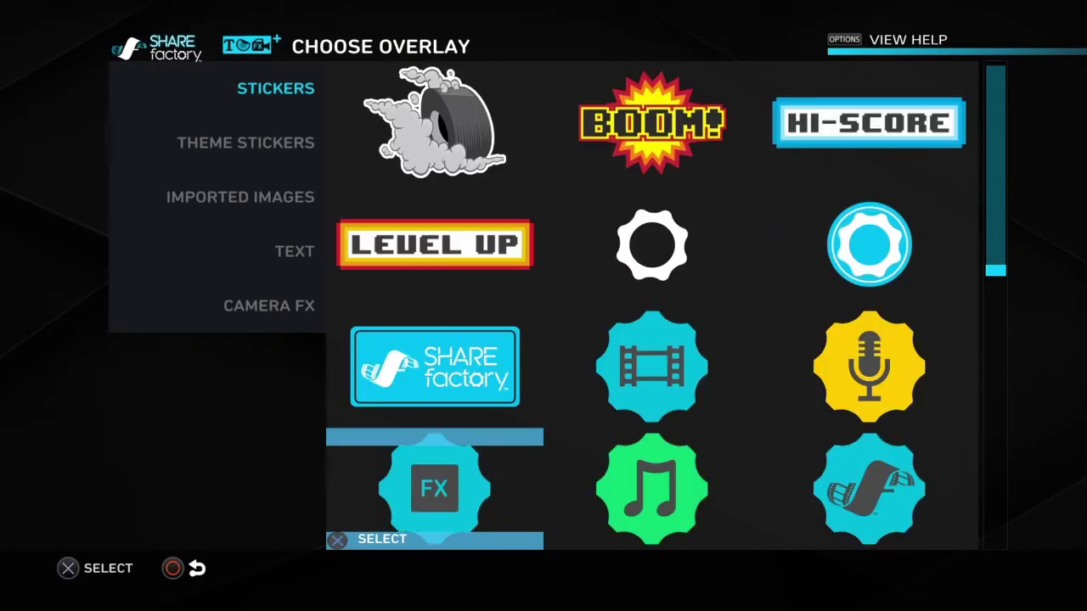
key("Up")
key("Up")
key("Up")
key("Up")
Step: Start a text overlay on the middle piece using the largest heavy, black-outlined text style
key("Left")
key("Down")
key("Down")
key("Down")
key("Right")
key("Down")
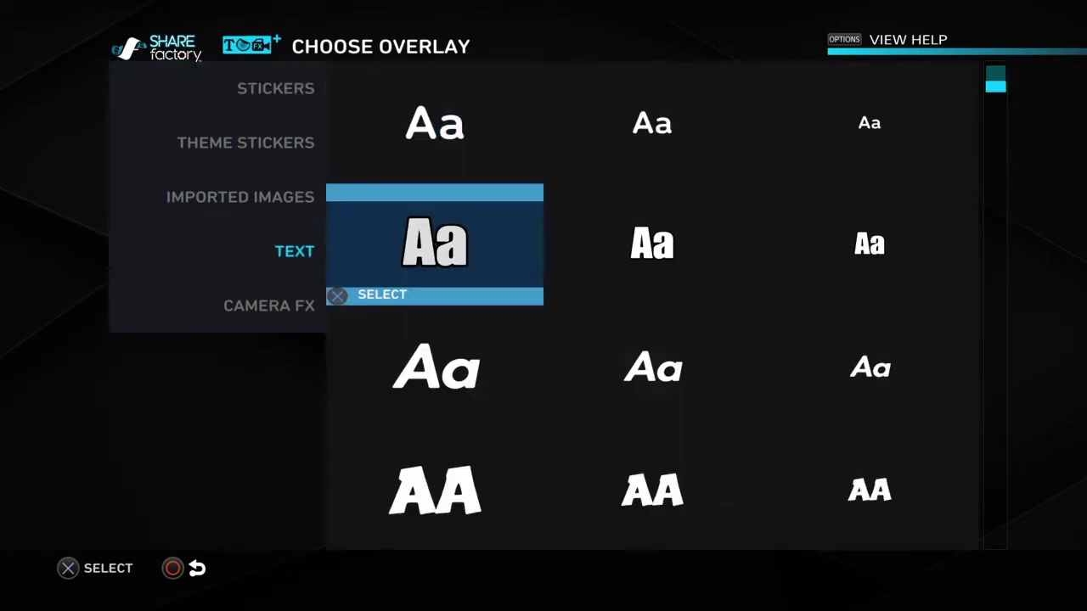
key("Return")
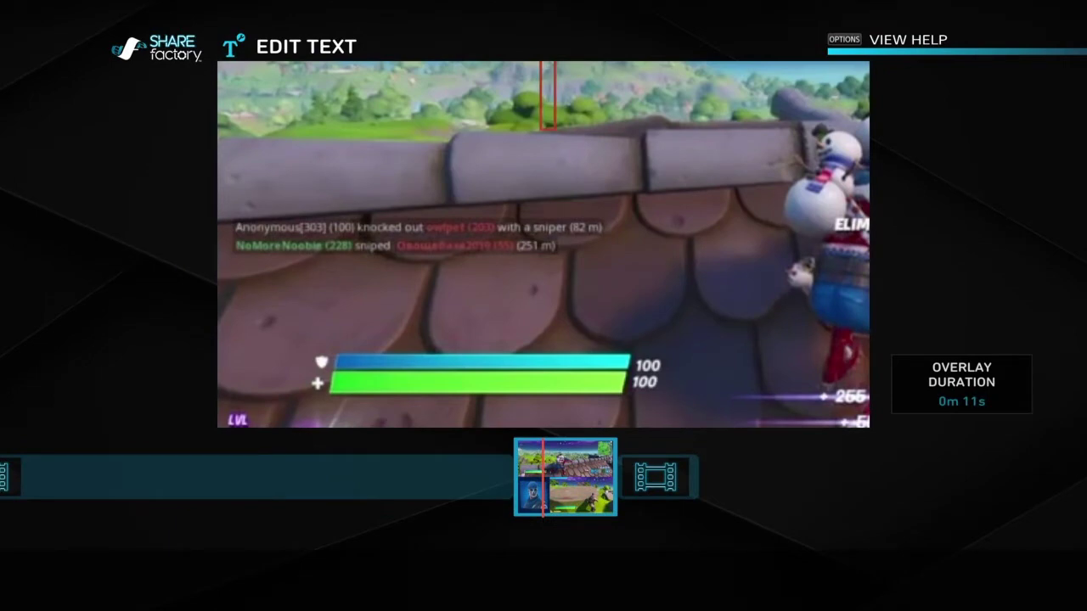
key("Escape")
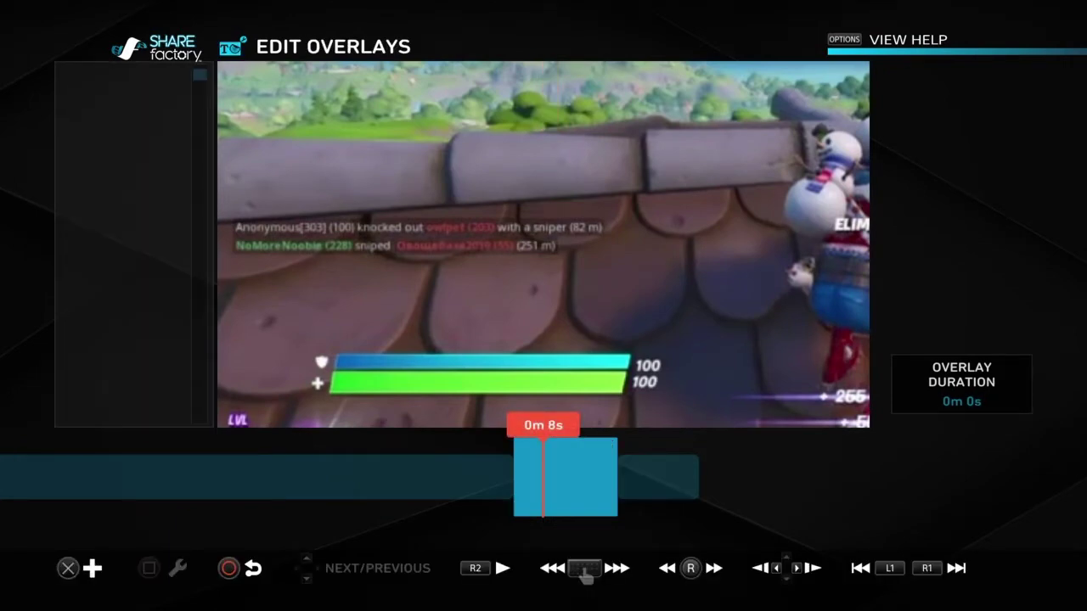
key("Return")
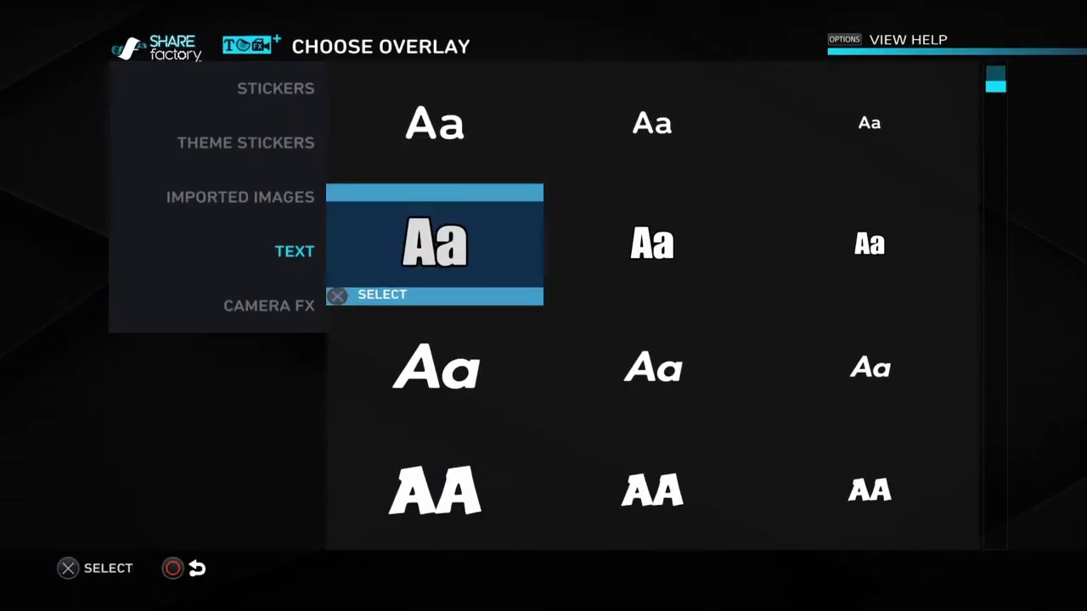
key("Return")
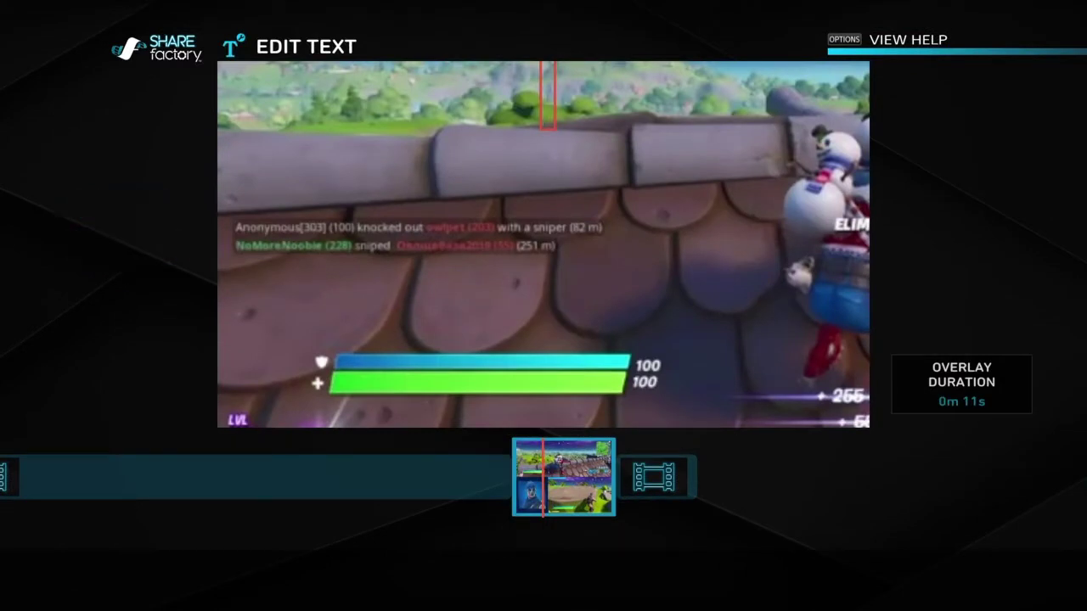
Step: Enter "251m" as the overlay text and accept a duration of 1.0 s
type("25")
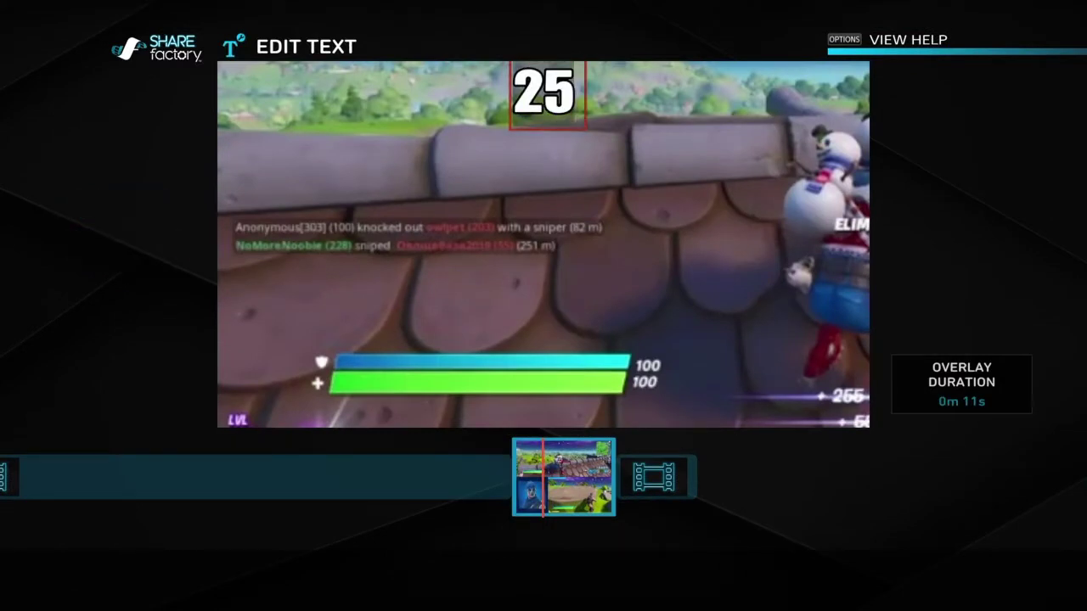
type("1")
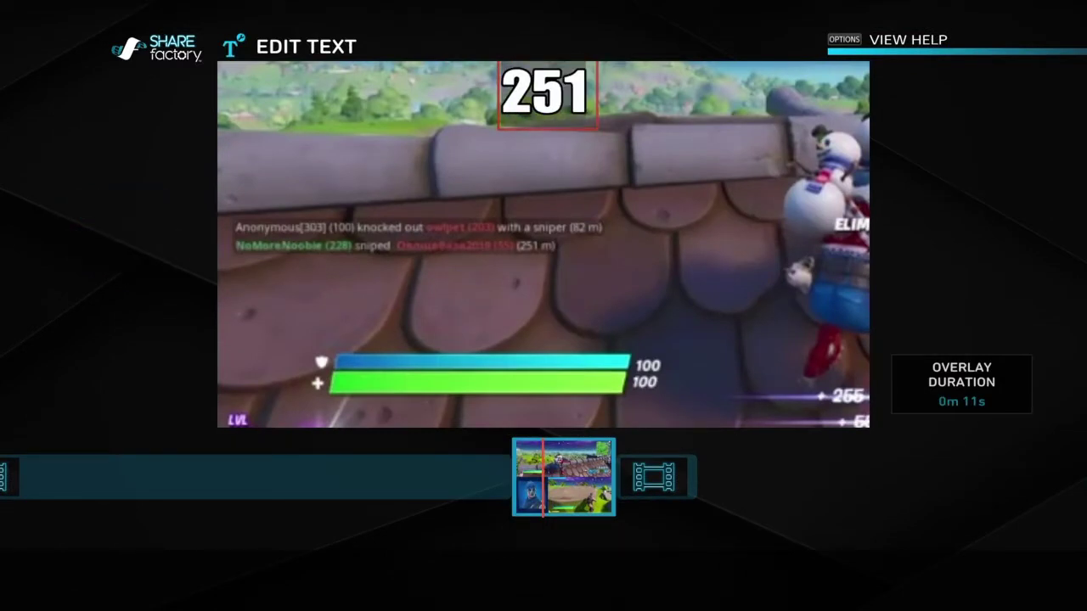
type("m")
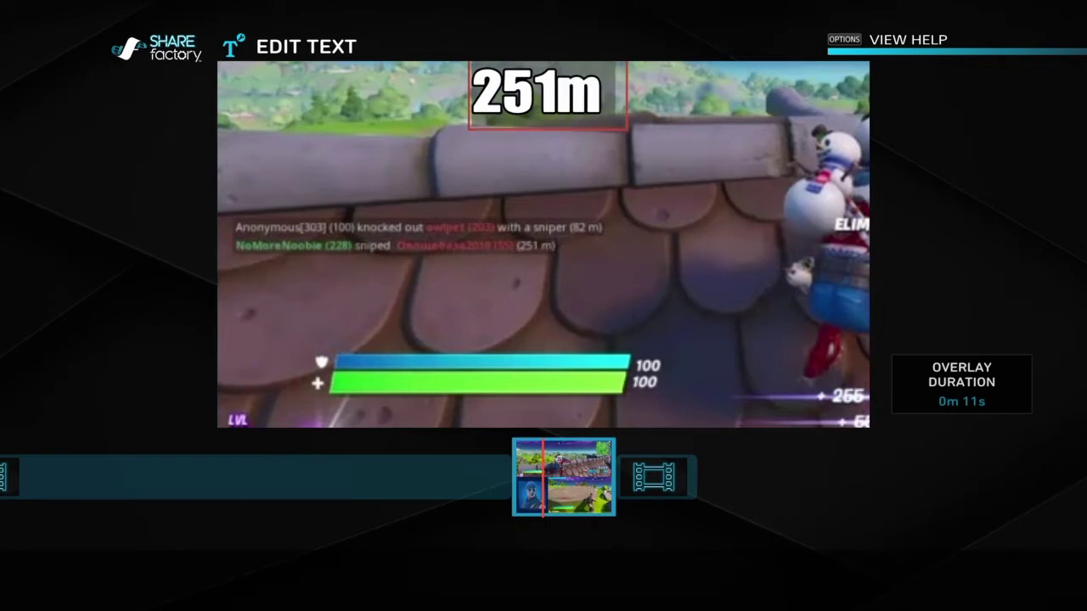
key("Return")
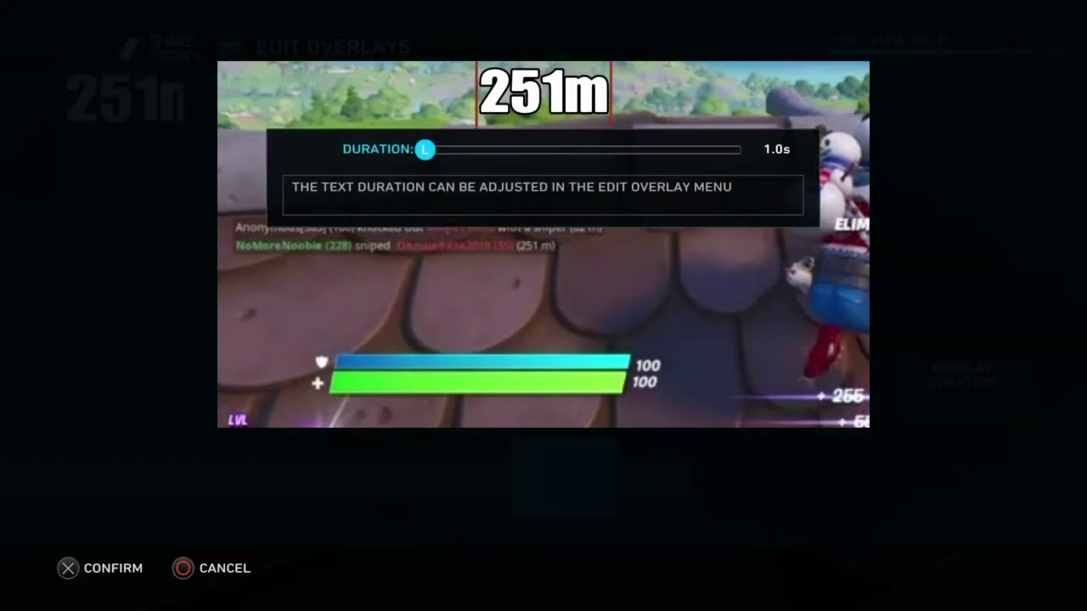
key("Return")
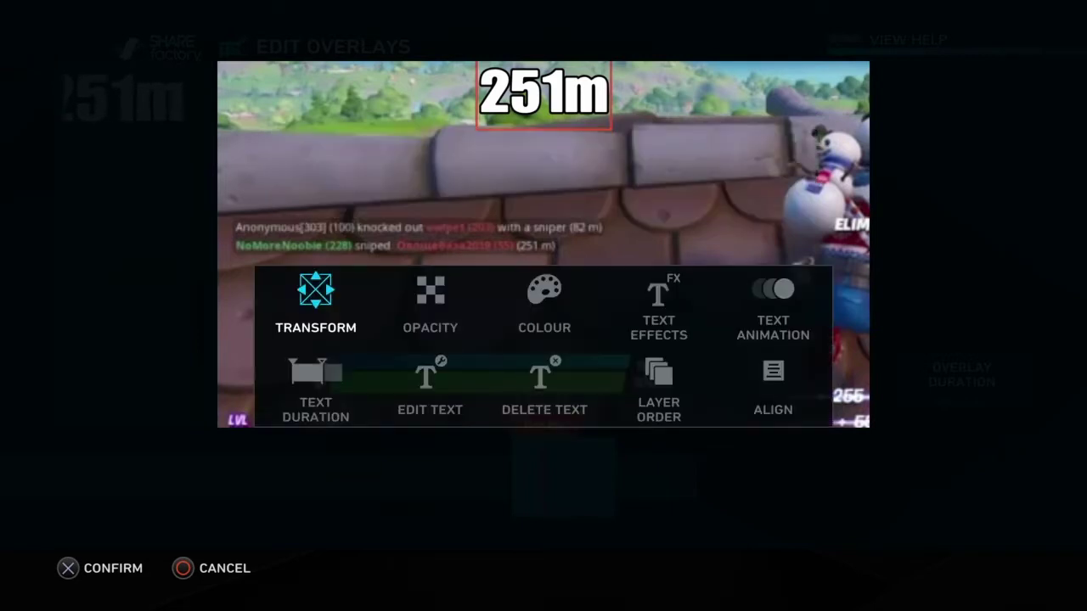
Step: Move the "251m" text beside the shot distance at the end of the elimination feed line
key("Return")
key("Down")
key("Right")
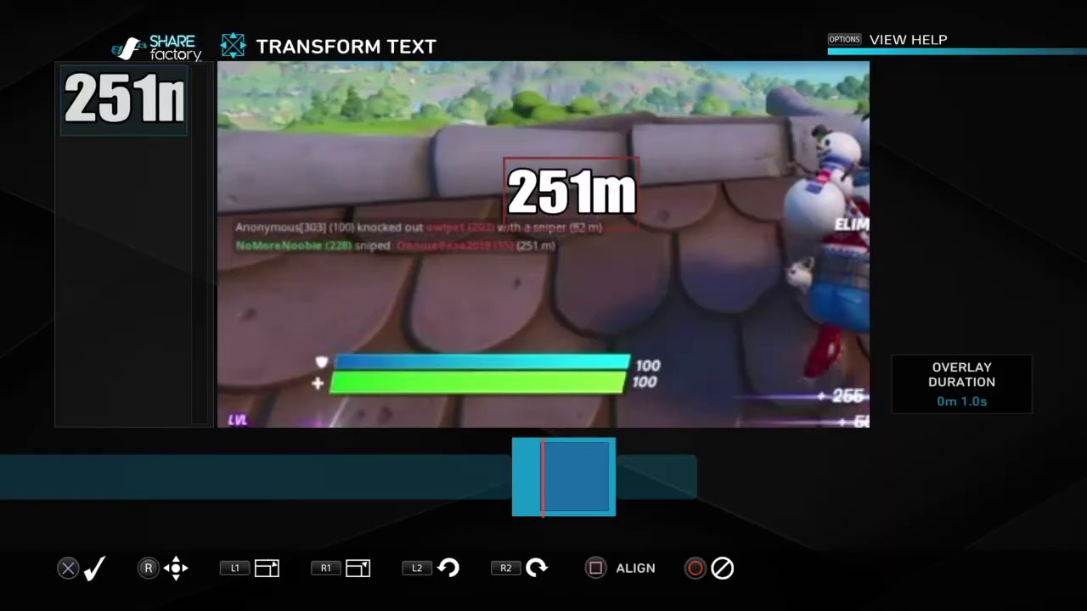
key("Right")
key("Up")
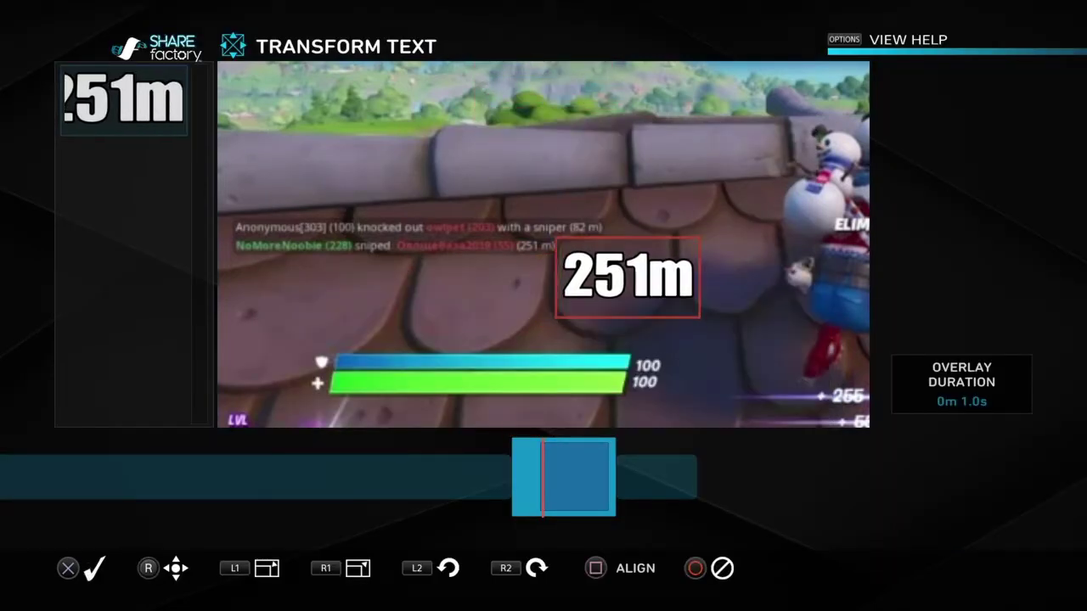
key("Right")
key("Up")
key("Left")
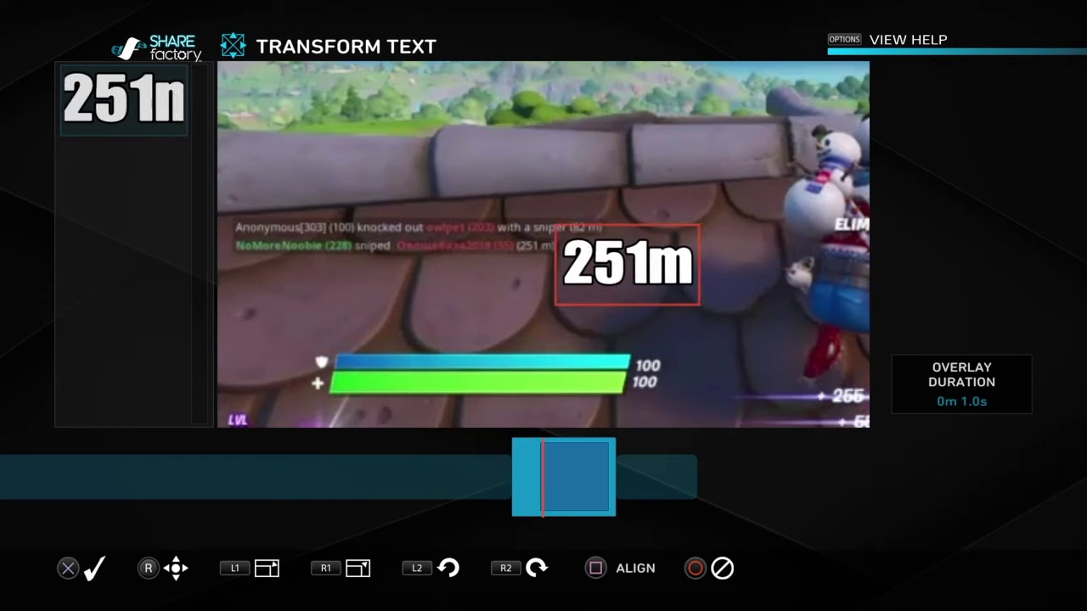
key("Right")
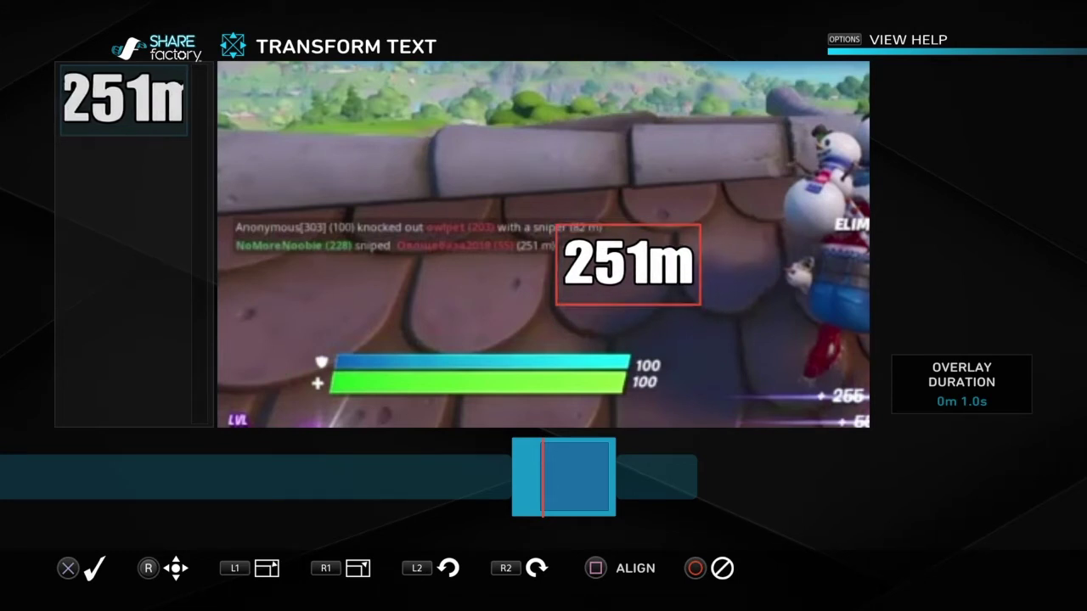
key("Return")
Step: Extend the "251m" text's duration to 1.5 s so it spans the whole middle piece
key("Down")
key("Return")
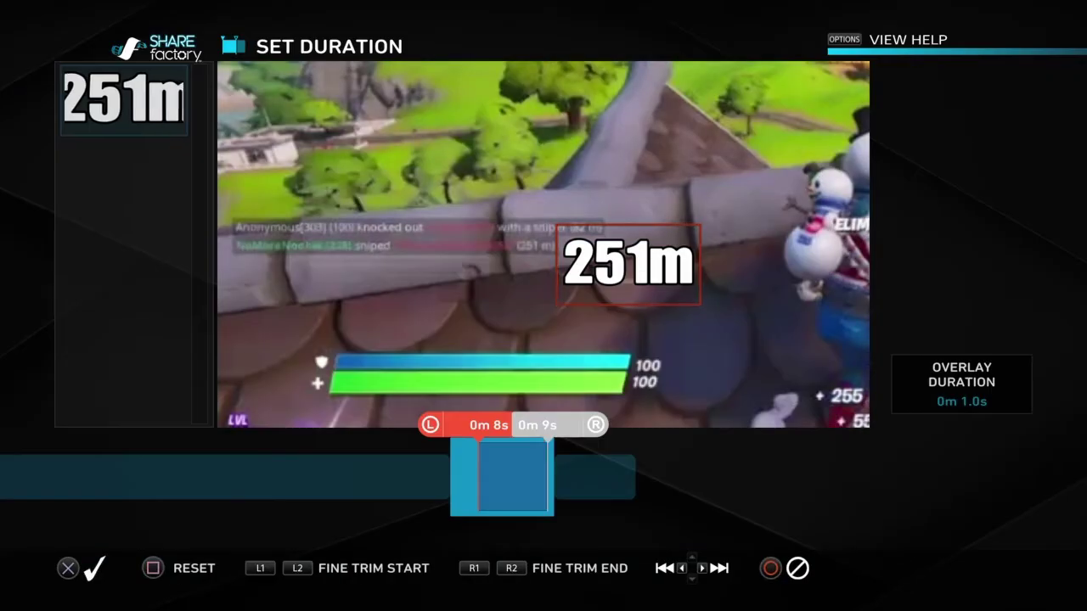
key("Left")
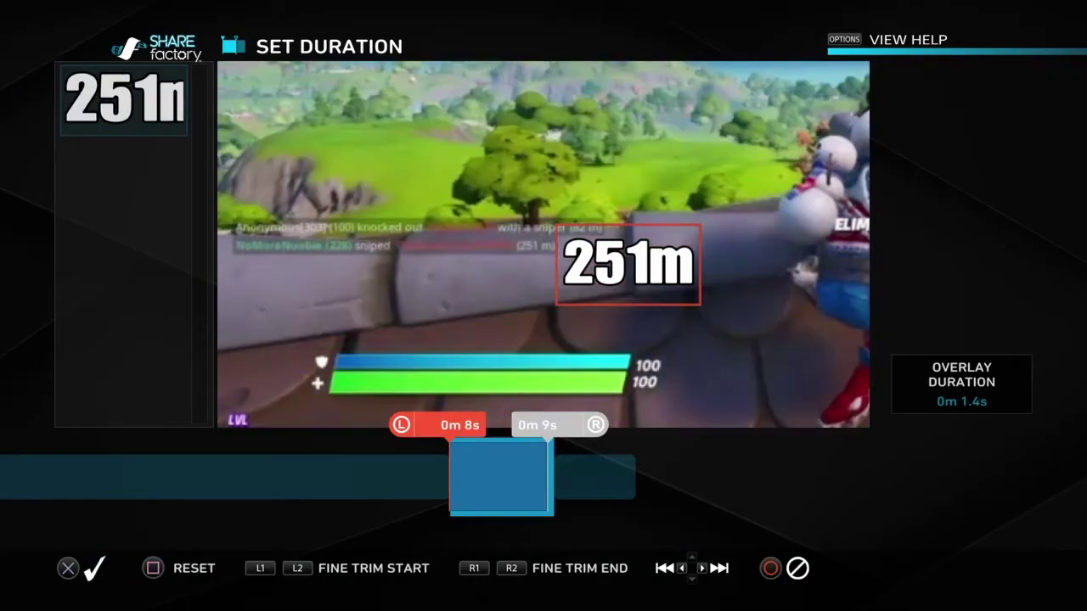
key("Right")
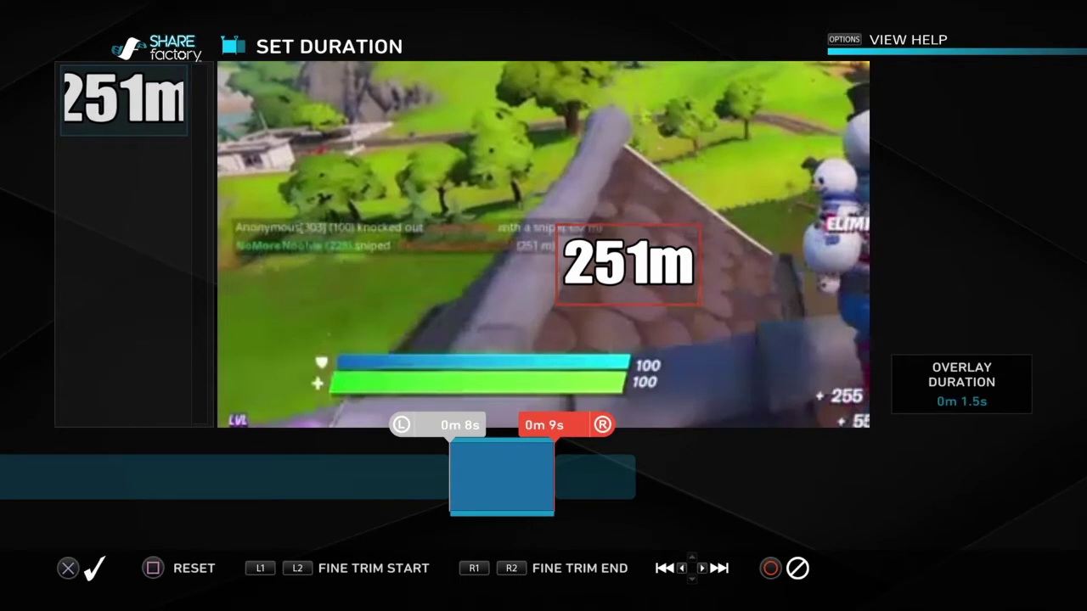
key("Return")
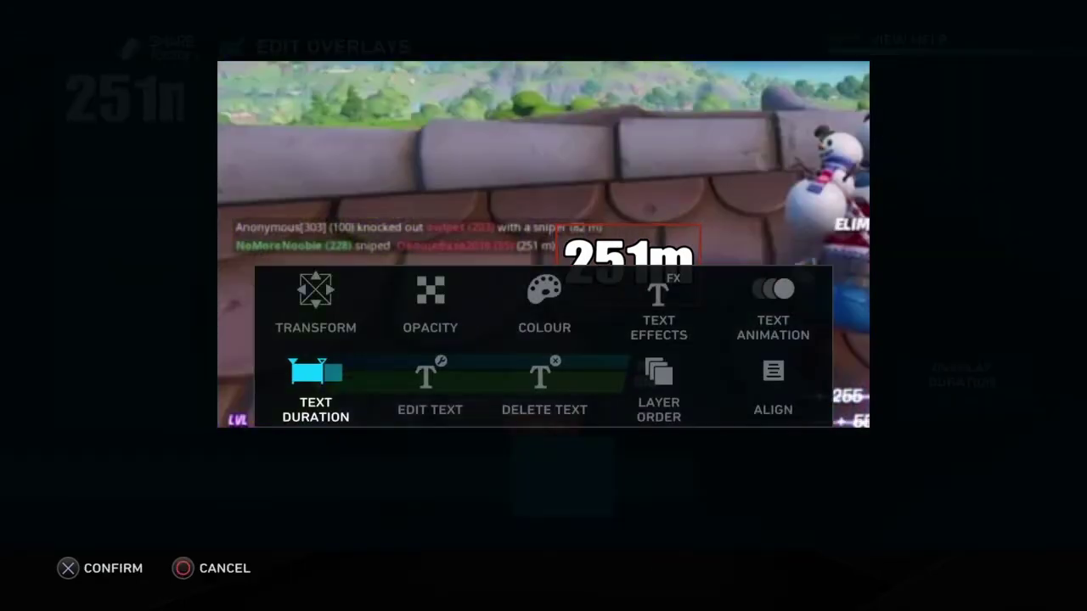
key("Up")
key("Right")
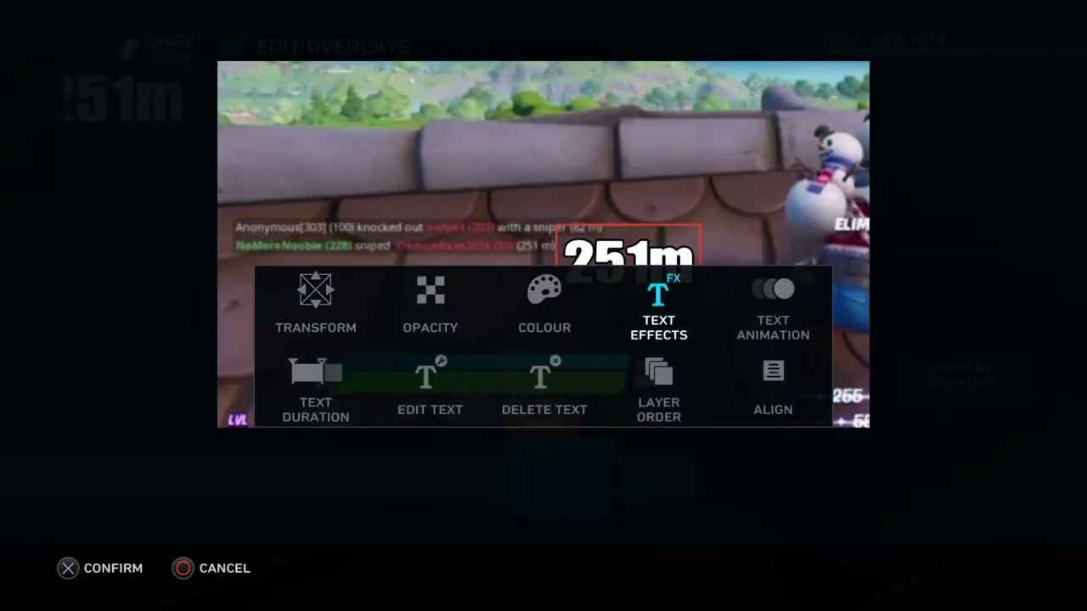
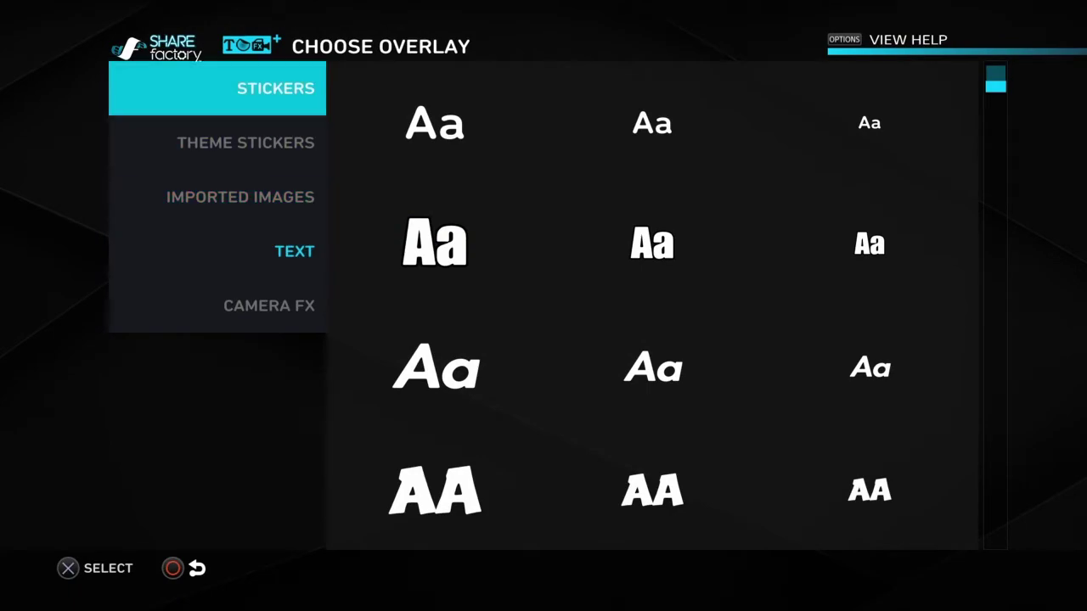
Step: Add the straight red right-pointing arrow sticker to the middle piece and accept a duration of 1.0 s
key("Right")
key("Down")
key("Down")
key("Down")
key("Down")
key("Down")
key("Down")
key("Down")
key("Down")
key("Down")
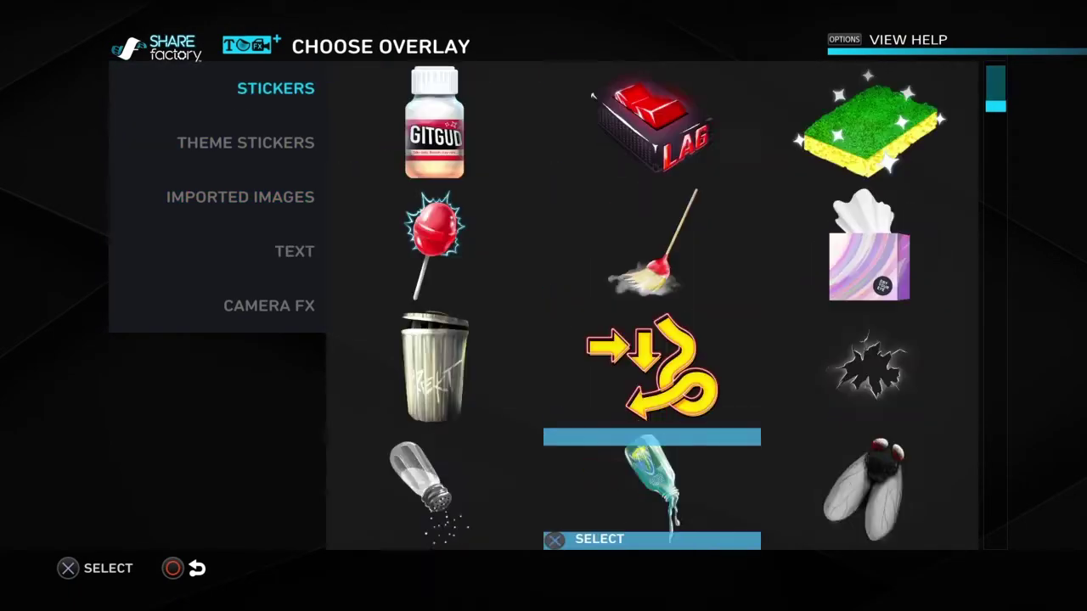
key("Down")
key("Down")
key("Down")
key("Down")
key("Down")
key("Down")
key("Down")
key("Down")
key("Down")
key("Down")
key("Down")
key("Down")
key("Down")
key("Down")
key("Down")
key("Down")
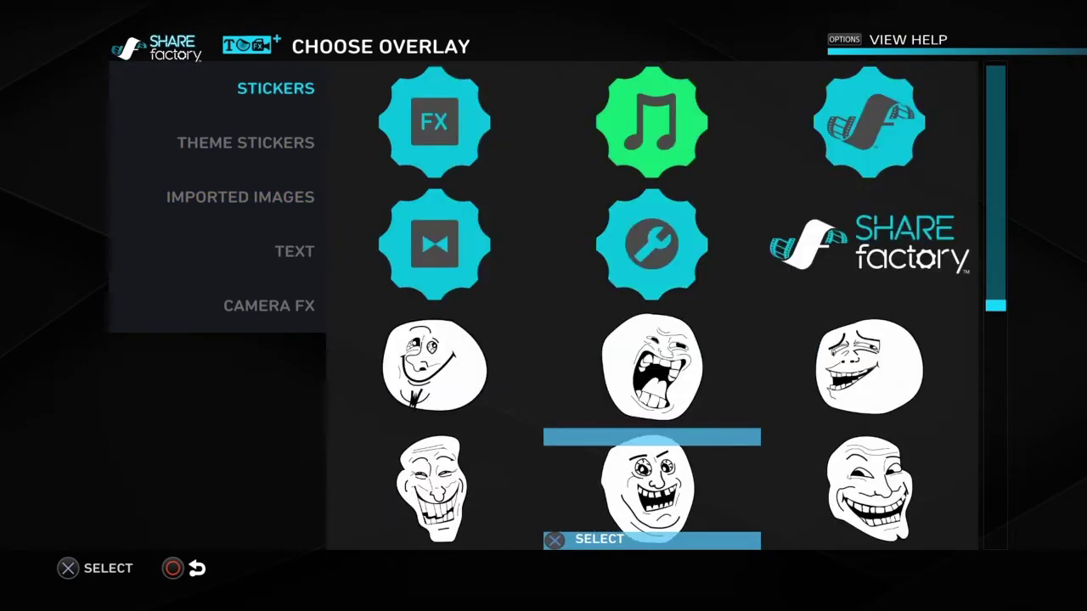
key("Down")
key("Down")
key("Down")
key("Down")
key("Down")
key("Down")
key("Down")
key("Down")
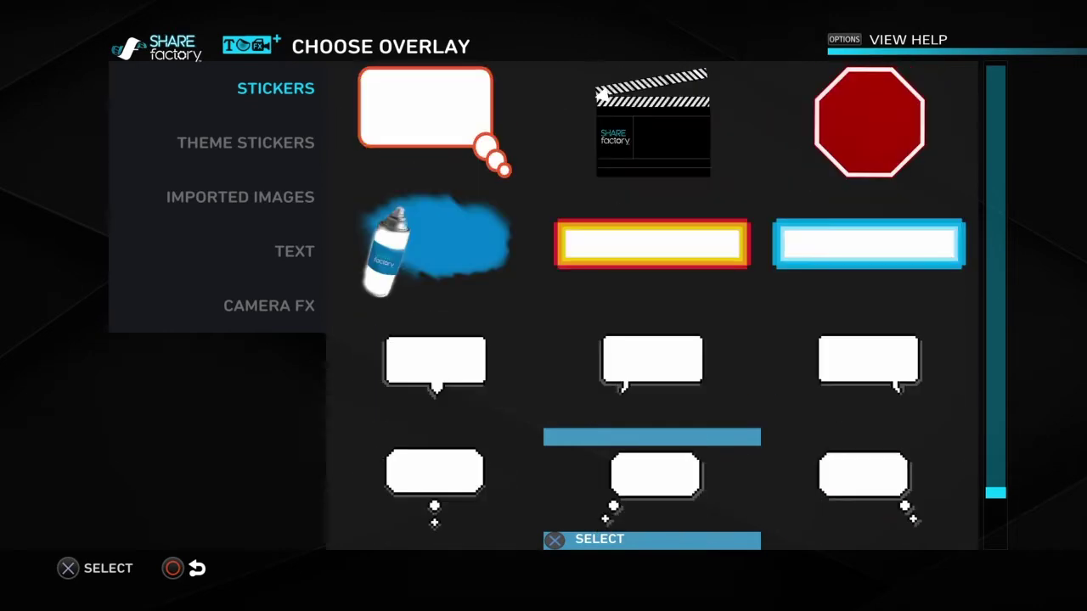
key("Up")
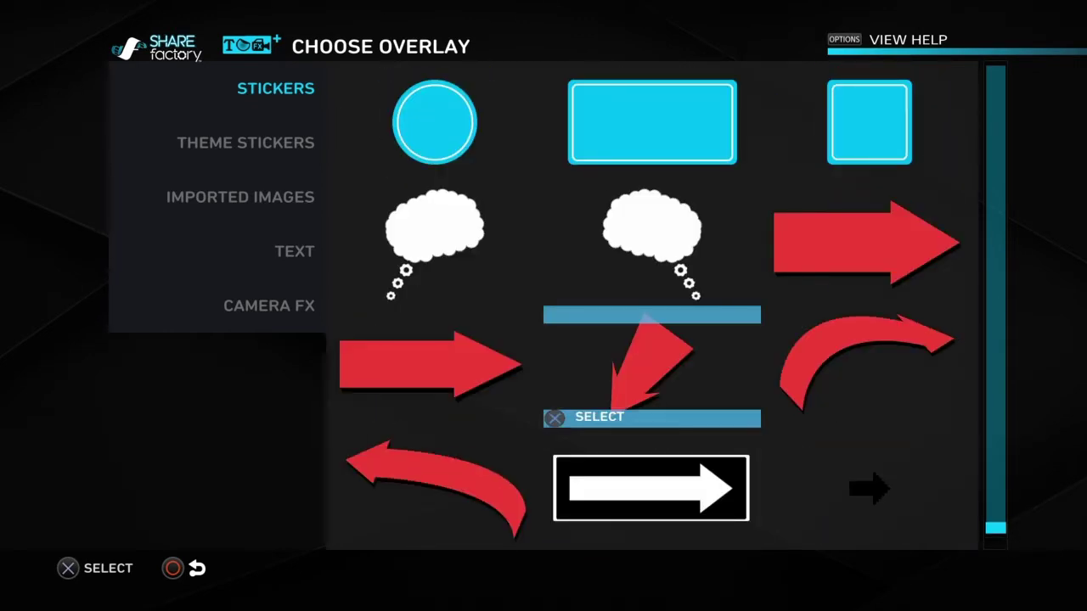
key("Right")
key("Left")
key("Left")
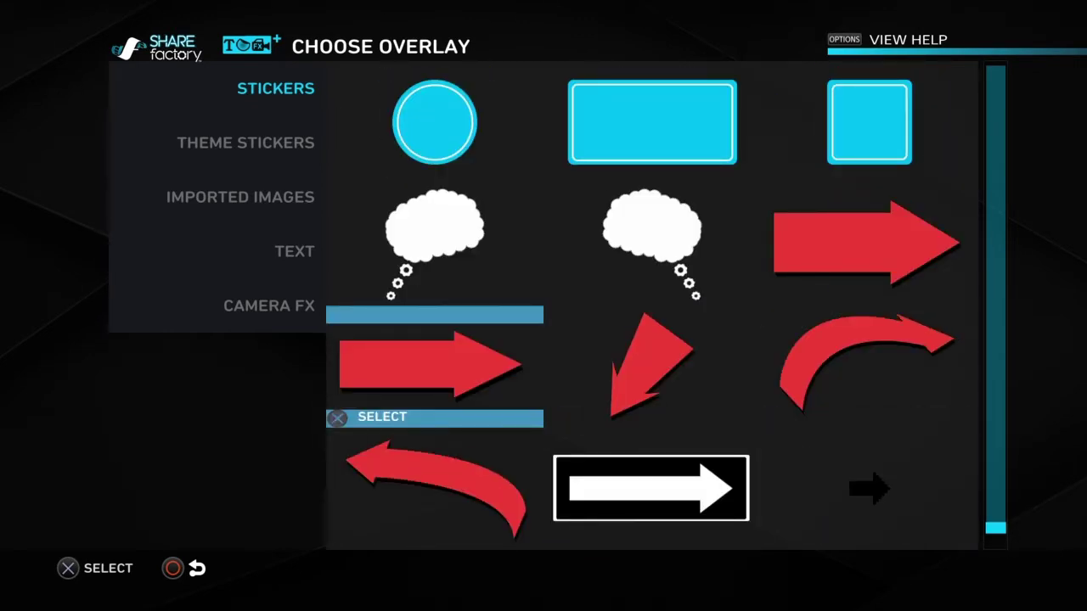
key("Return")
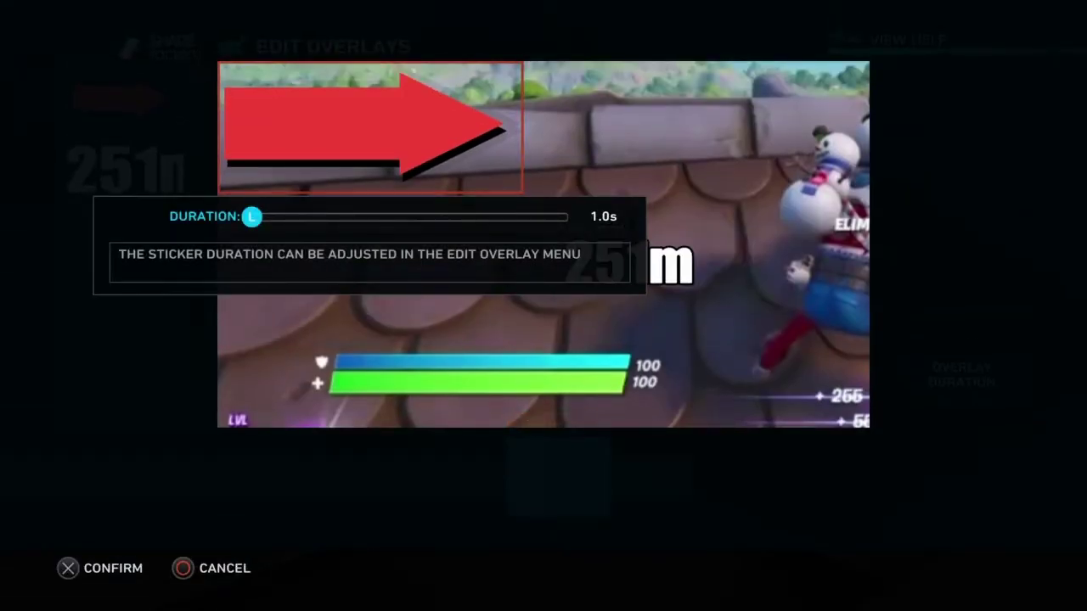
key("Return")
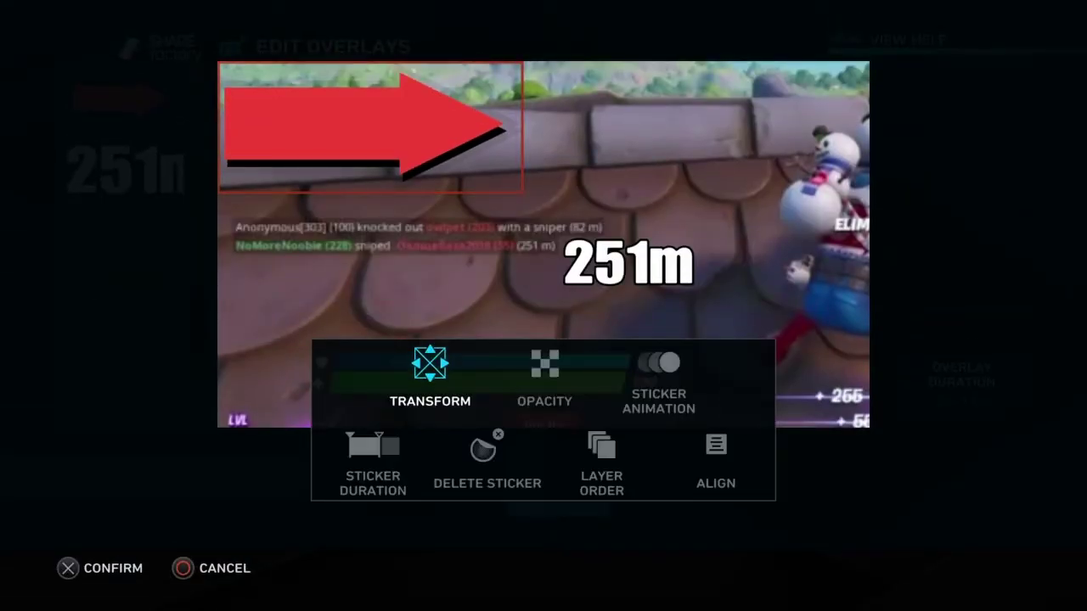
Step: Move the red arrow sticker over the roof near the "251m" text and rotate it to point down and to the left
key("Return")
key("Right")
key("Down")
key("L2")
key("Right")
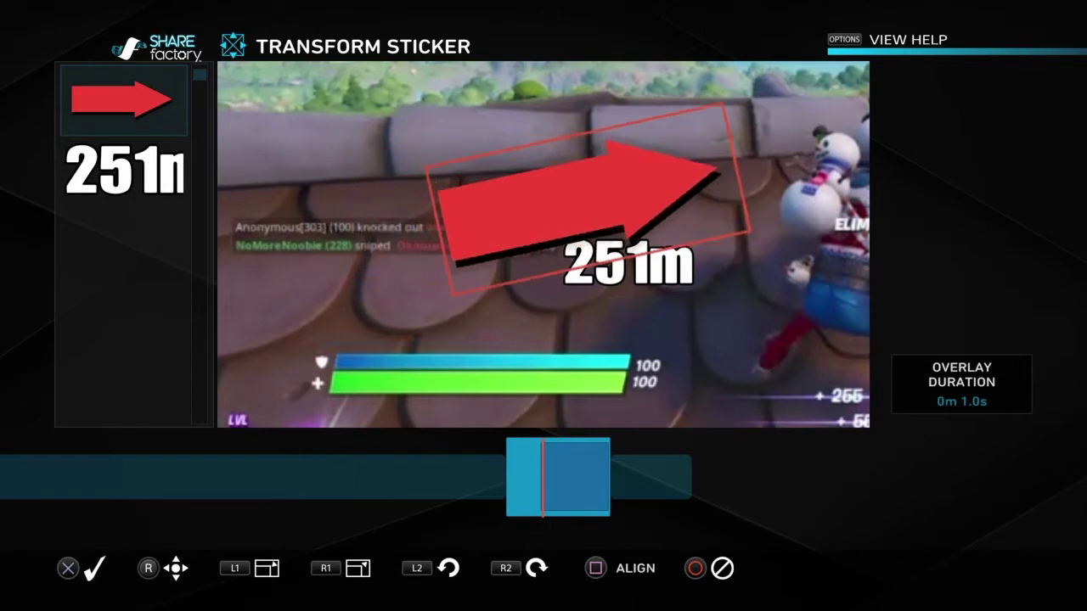
key("L2")
key("R2")
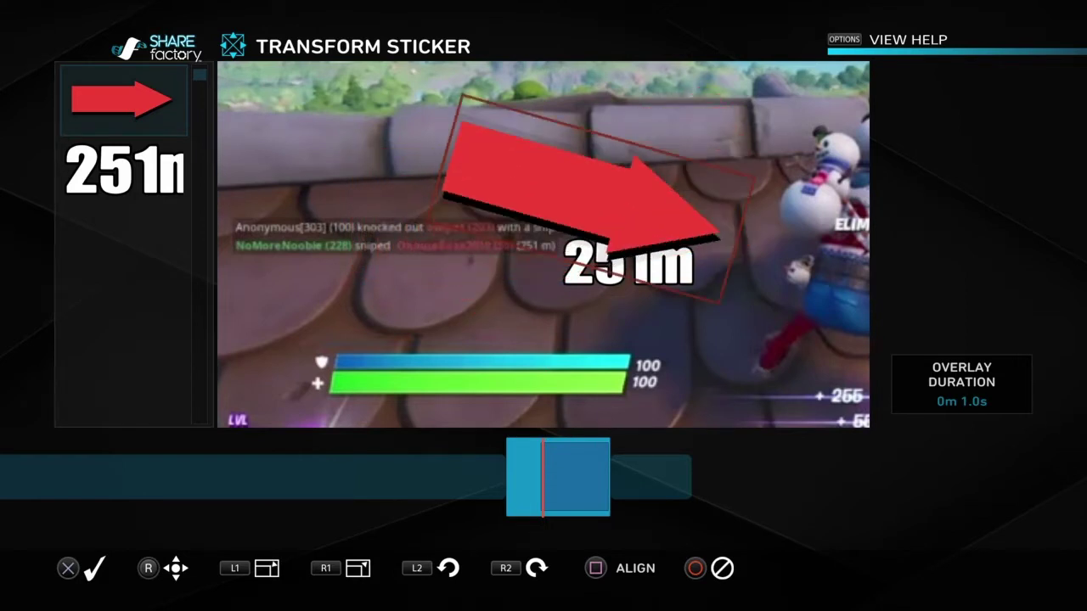
key("ctrl+Right")
key("ctrl+Right")
key("ctrl+Right")
key("ctrl+Right")
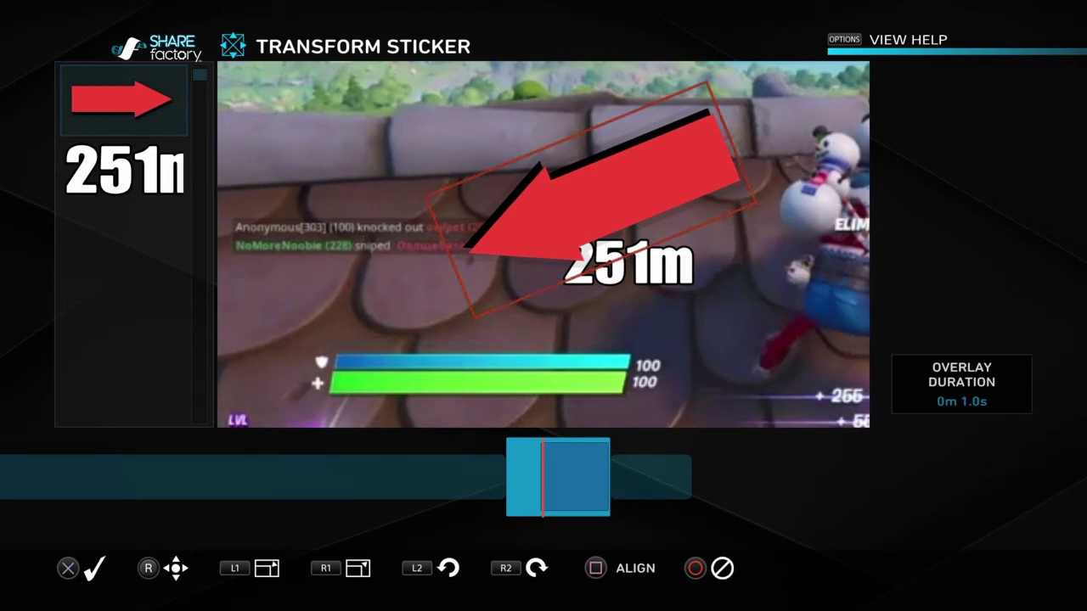
Step: Shrink the arrow, steepen its angle and place it just above the "251m" text with its tip aimed at the text
key("R1")
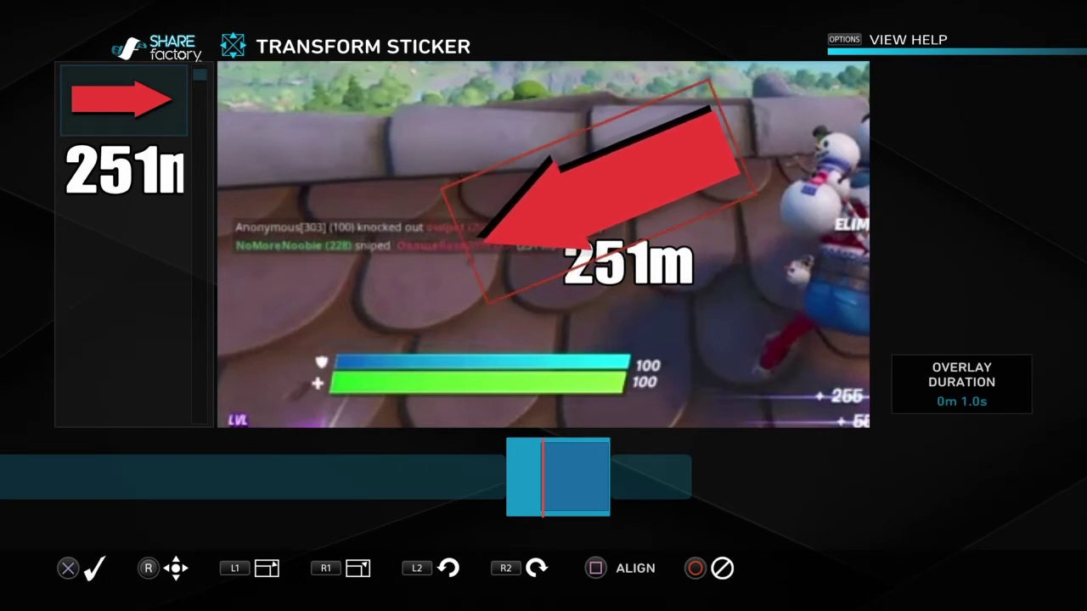
key("R1")
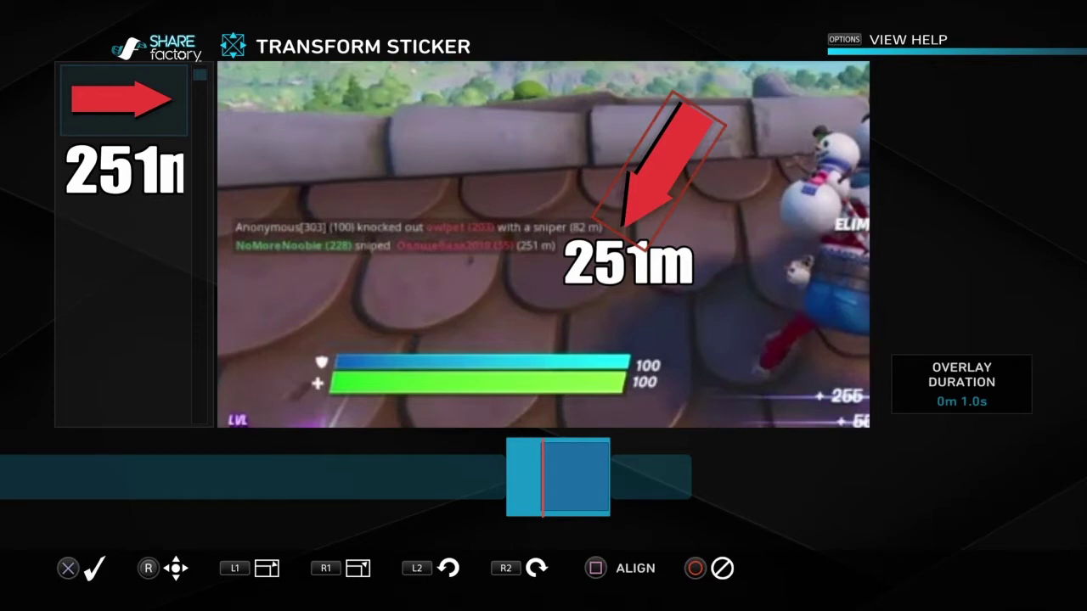
key("Return")
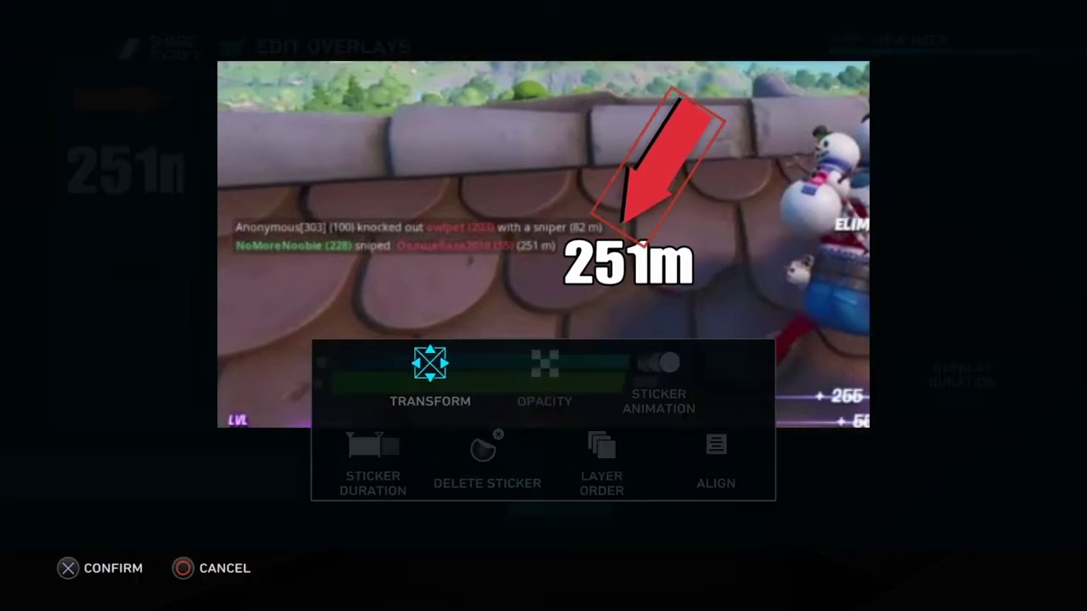
Step: Extend the arrow sticker's duration to 1.5 s so it spans the whole middle piece, and finish editing the overlays
key("Down")
key("Return")
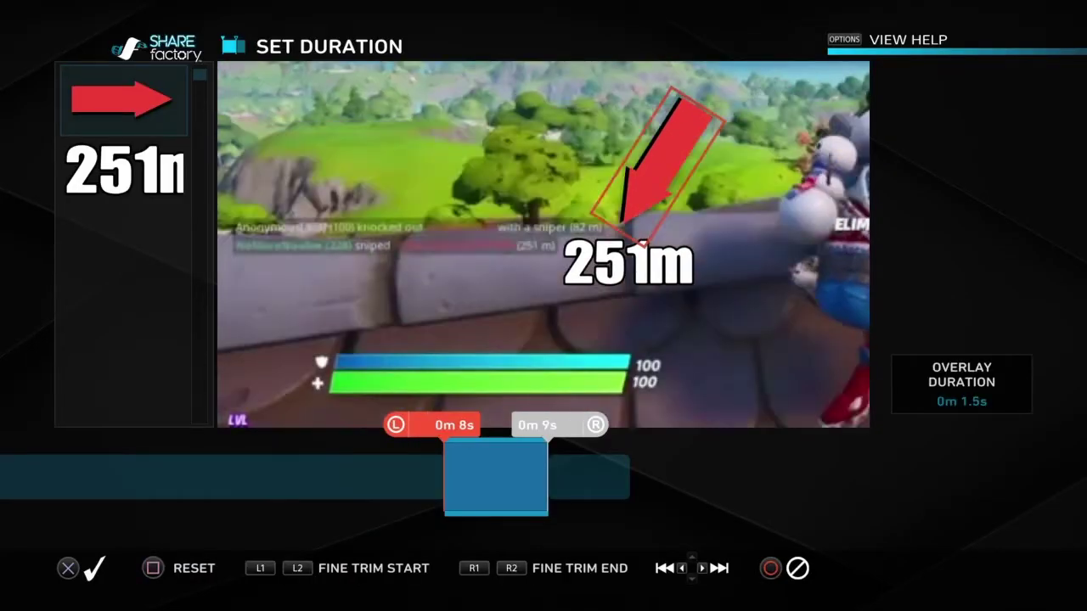
key("Right")
key("Return")
key("Escape")
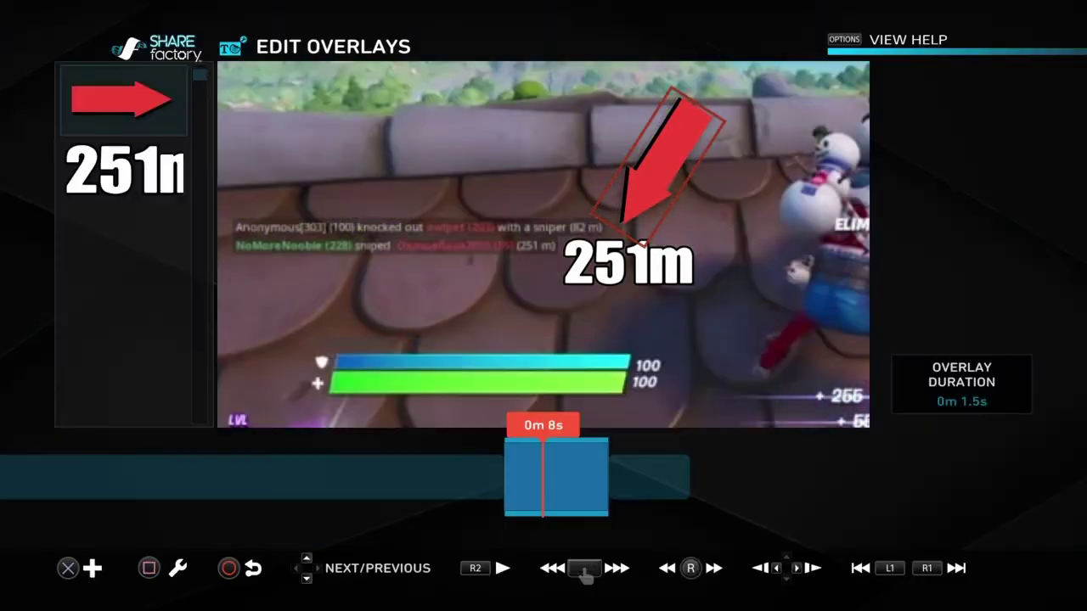
key("Escape")
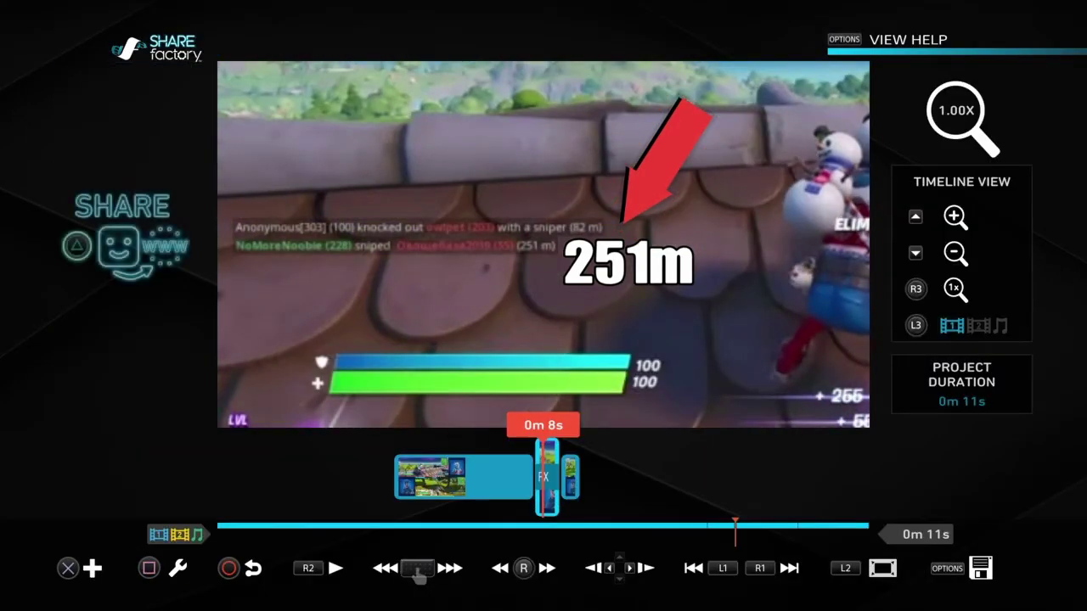
Step: Play back the timeline around the middle piece to check how the arrow and "251m" text appear and disappear
key("Left")
key("space")
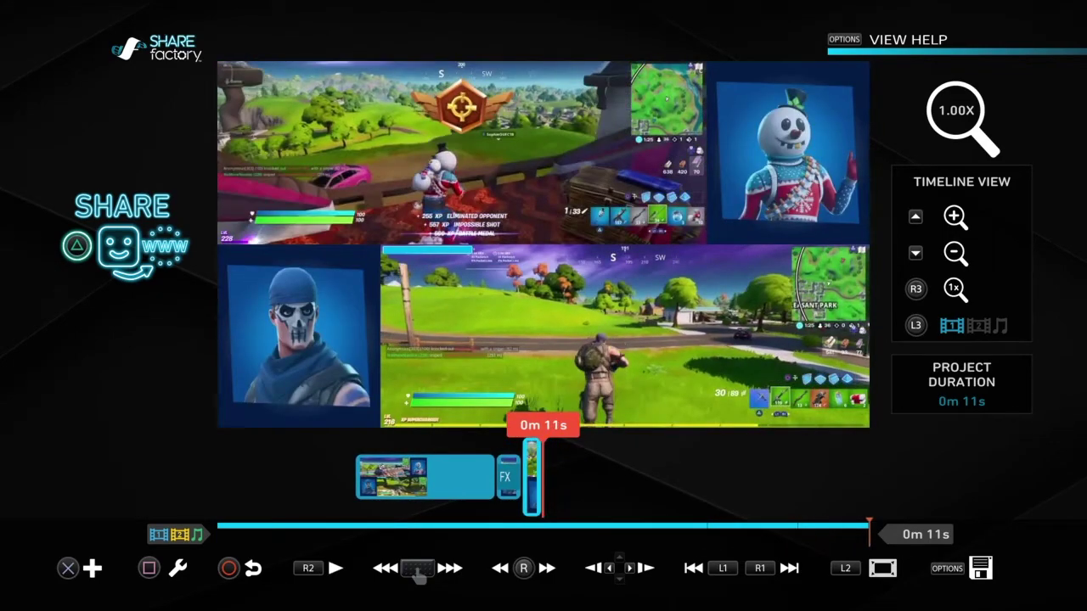
key("Left")
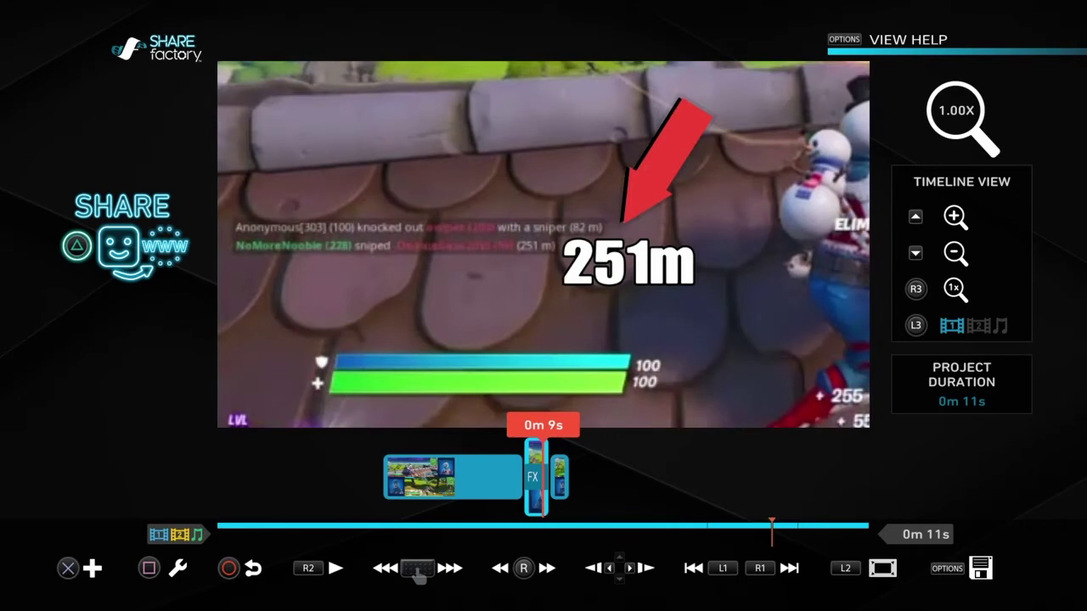
key("Left")
key("Right")
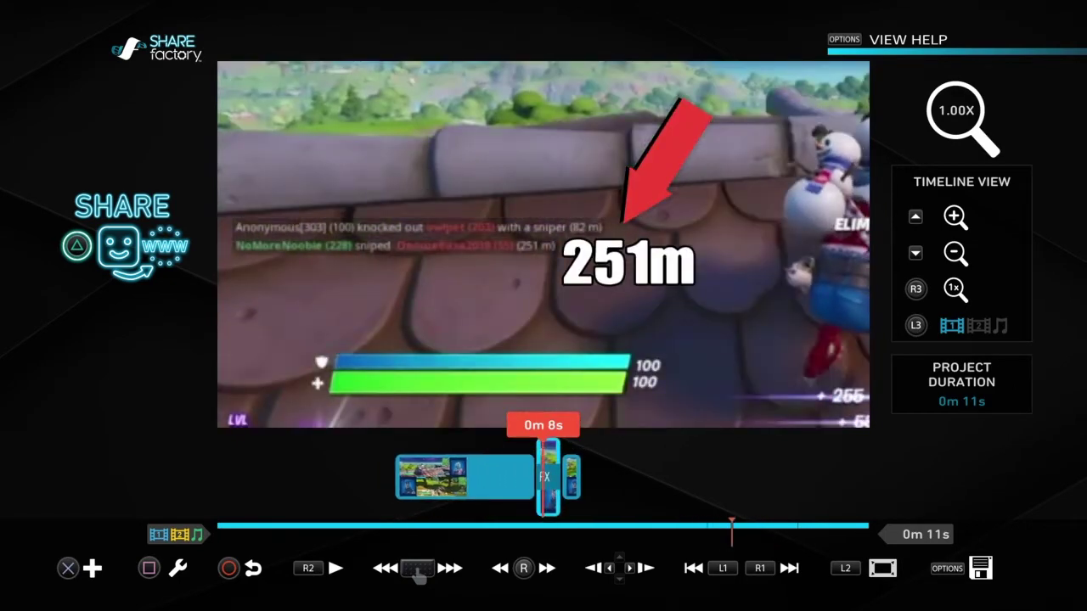
key("Left")
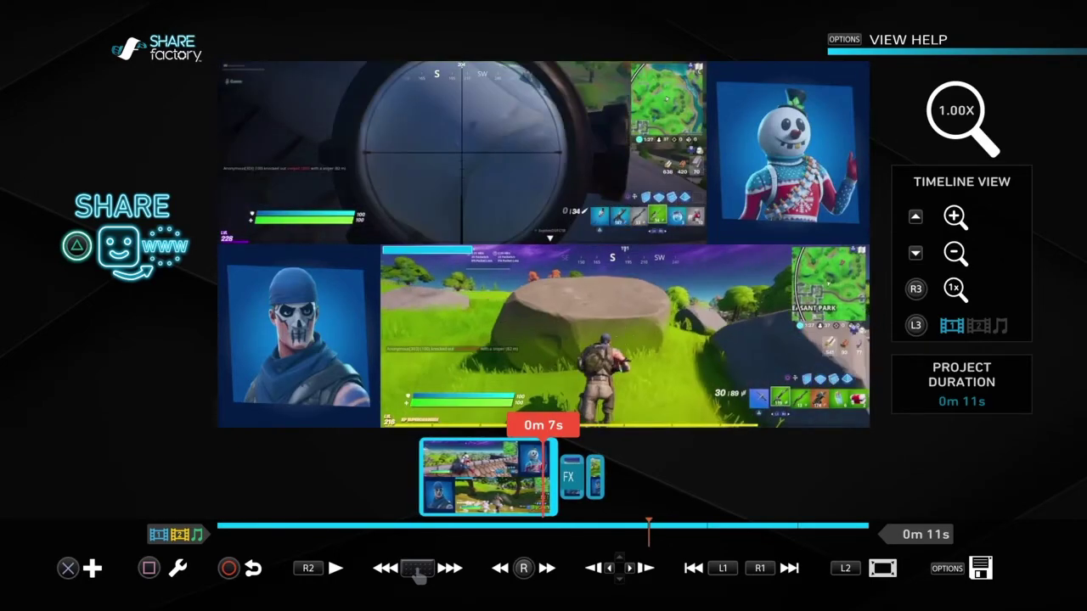
key("space")
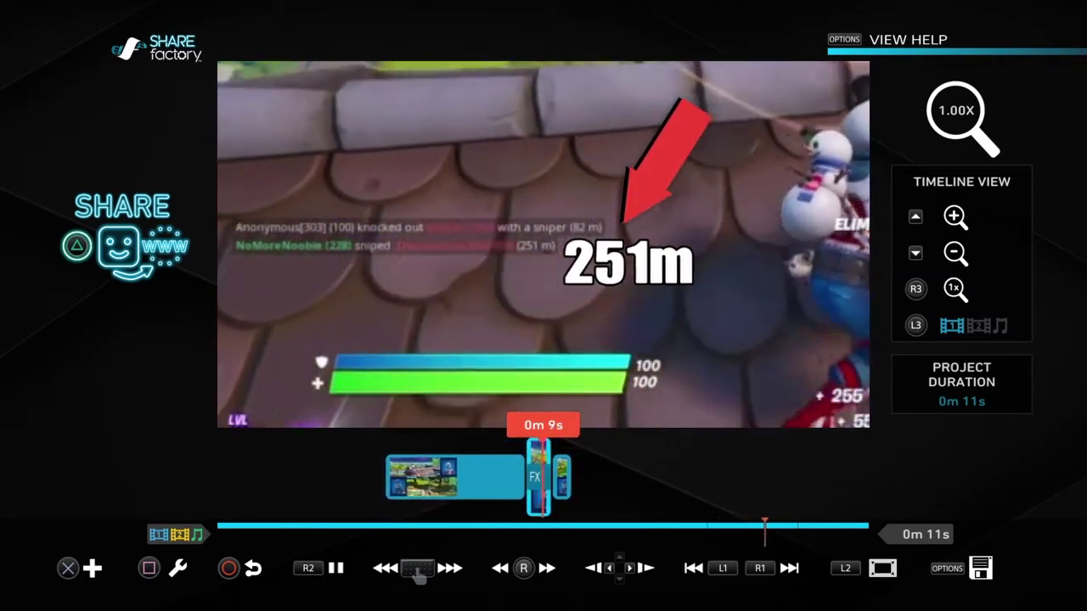
key("Left")
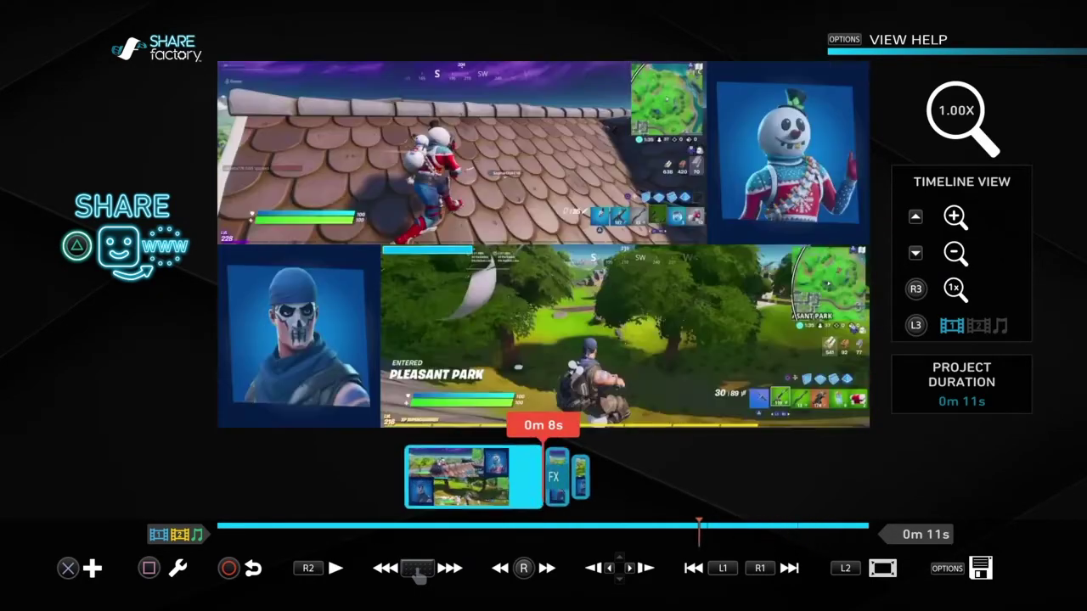
Step: Add a 1.00 s Cross Fade dissolve between the first piece and the zoomed middle piece
key("Right")
key("Right")
key("Return")
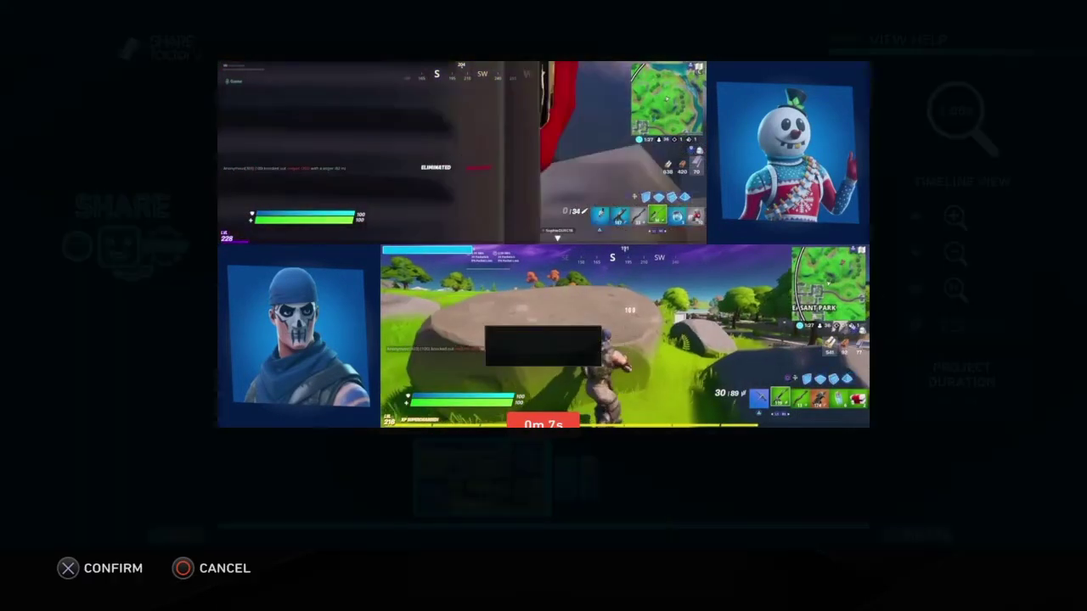
key("Right")
key("Right")
key("Right")
key("Return")
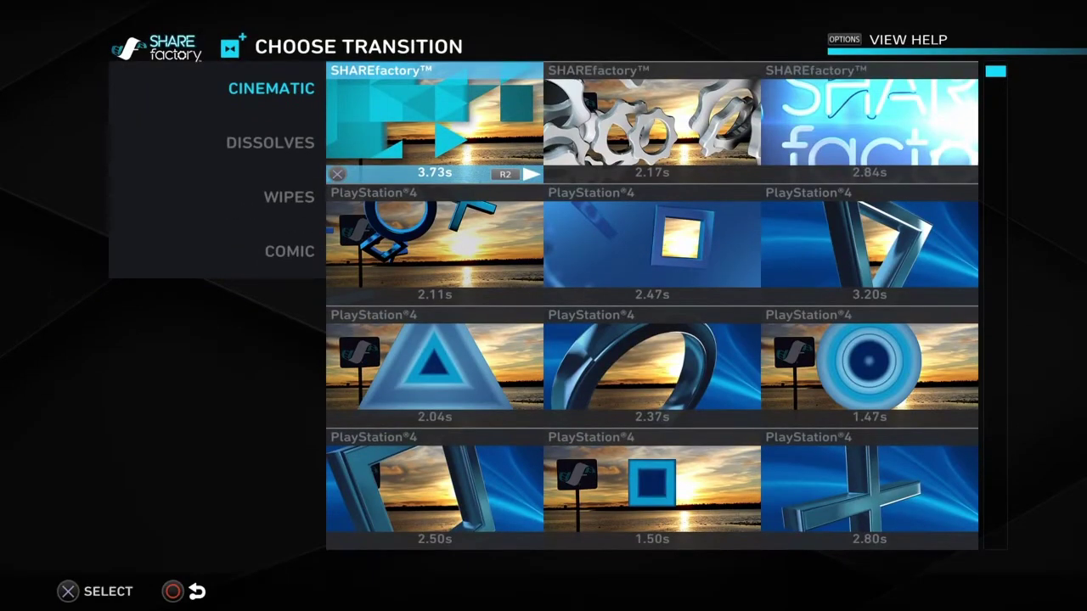
key("Down")
key("Return")
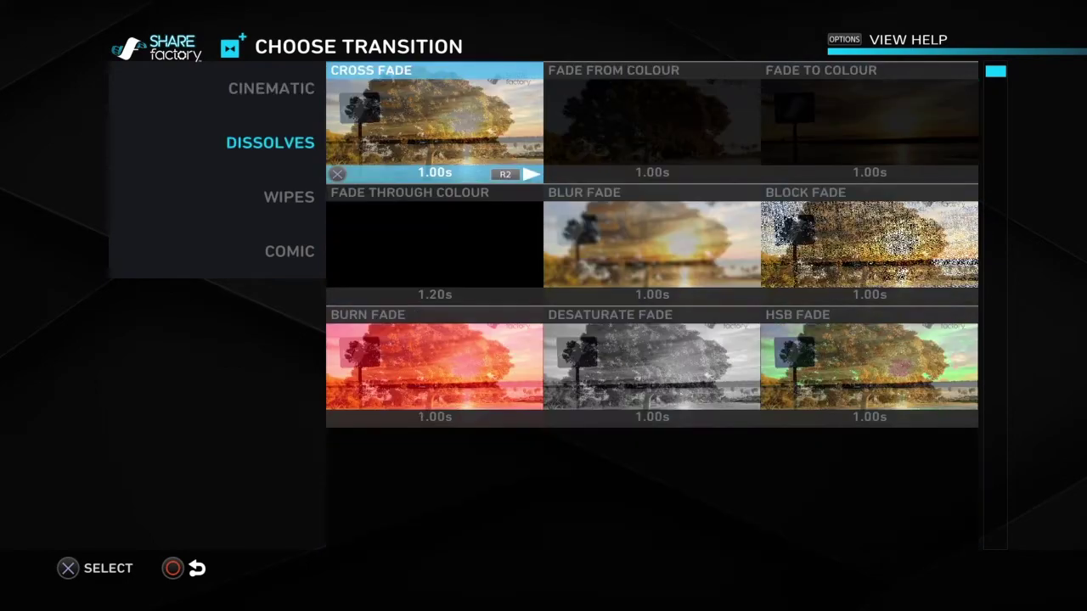
key("Return")
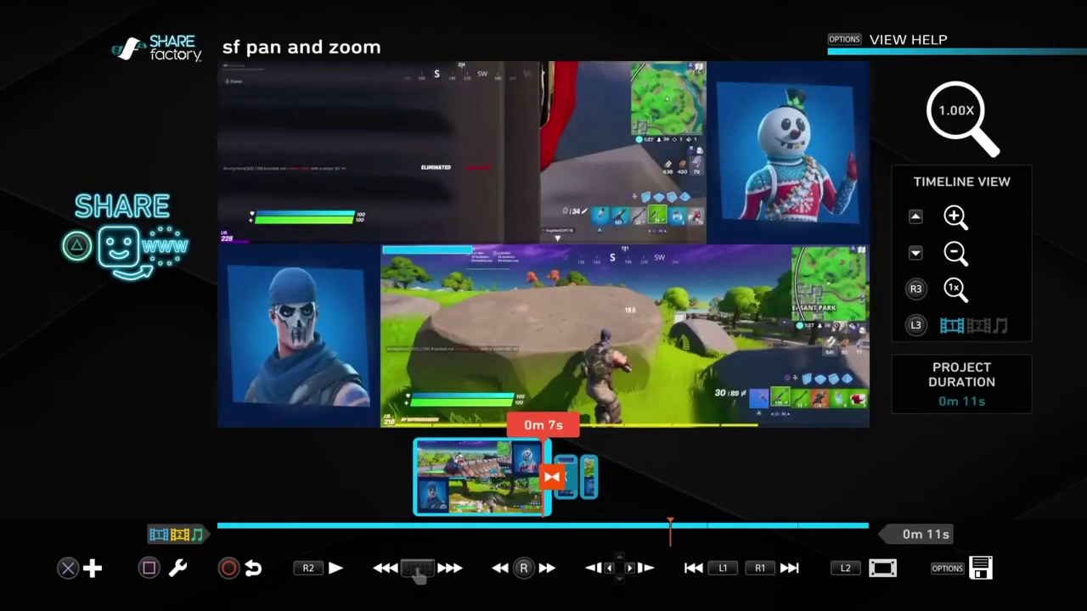
Step: Try to add a 1.00 s Cross Fade dissolve between the middle piece and the last piece
key("Right")
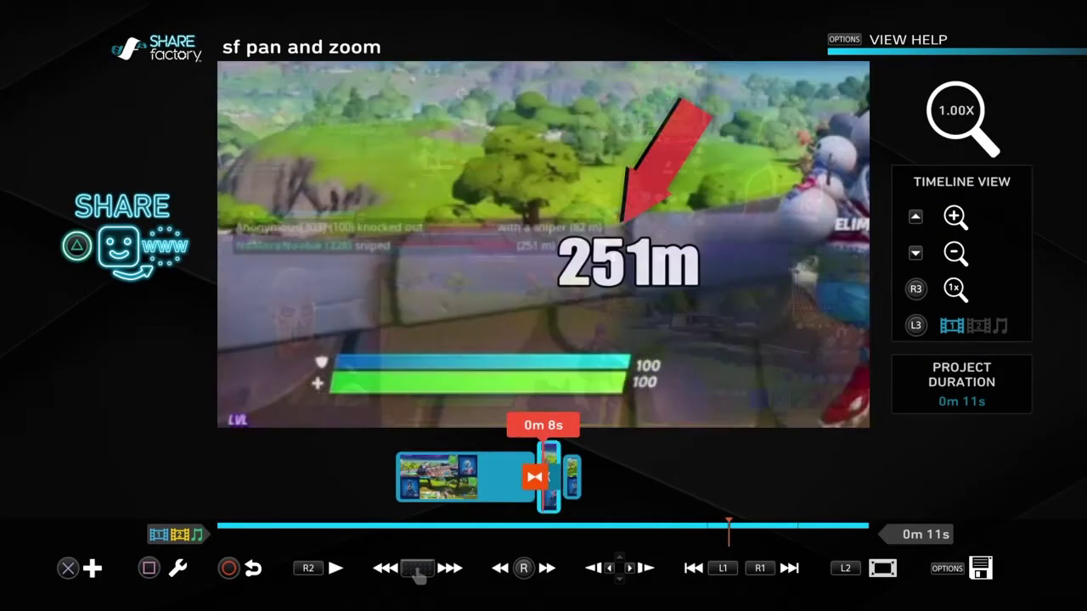
key("Return")
key("Left")
key("Right")
key("Return")
key("Return")
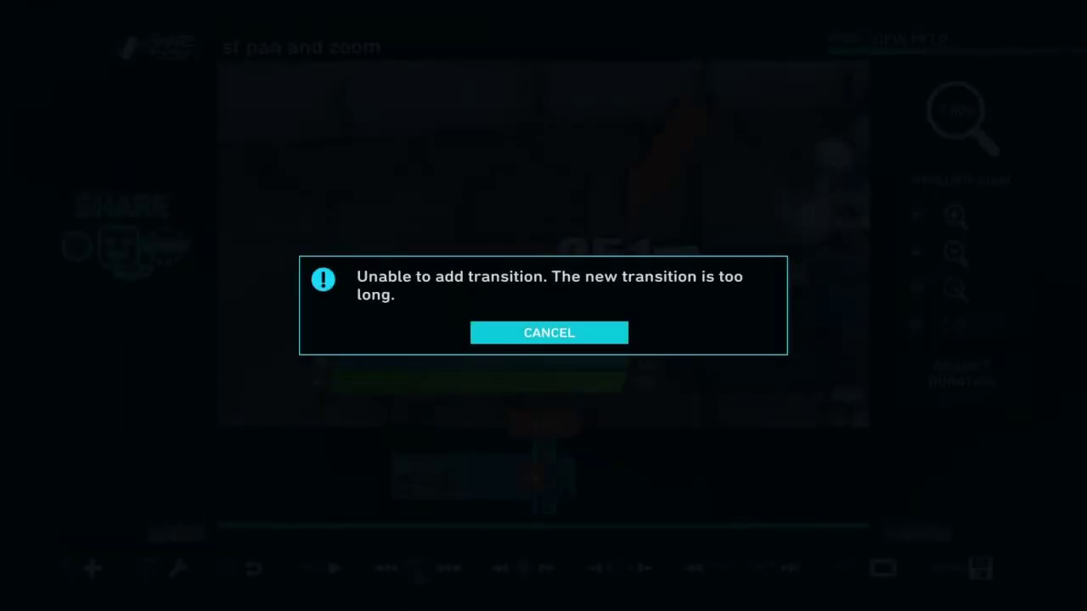
key("Return")
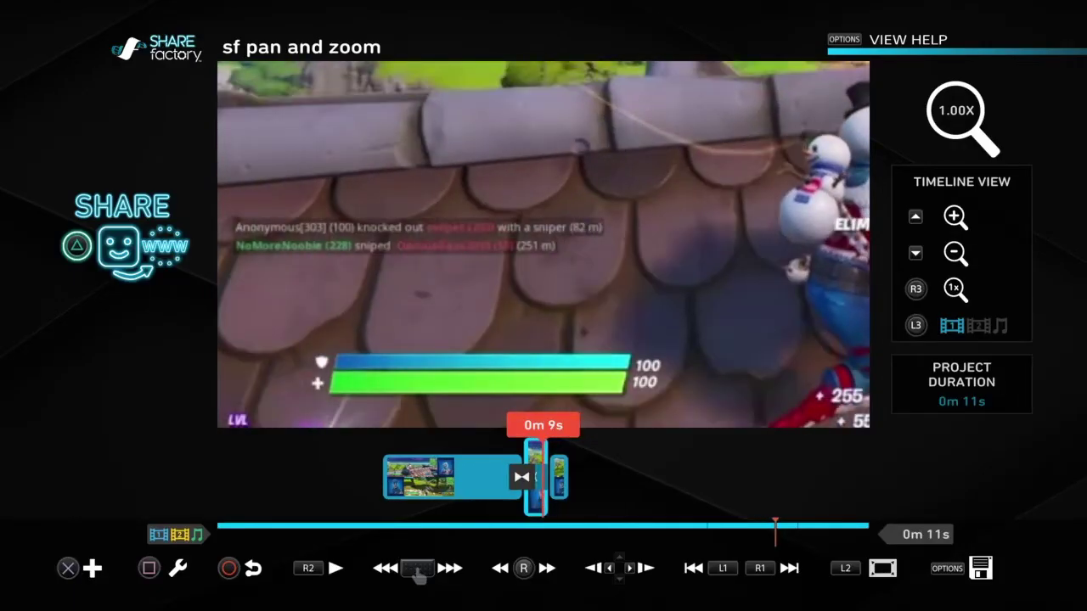
Step: Retry the Cross Fade dissolve at the end of the middle piece
key("Return")
key("Return")
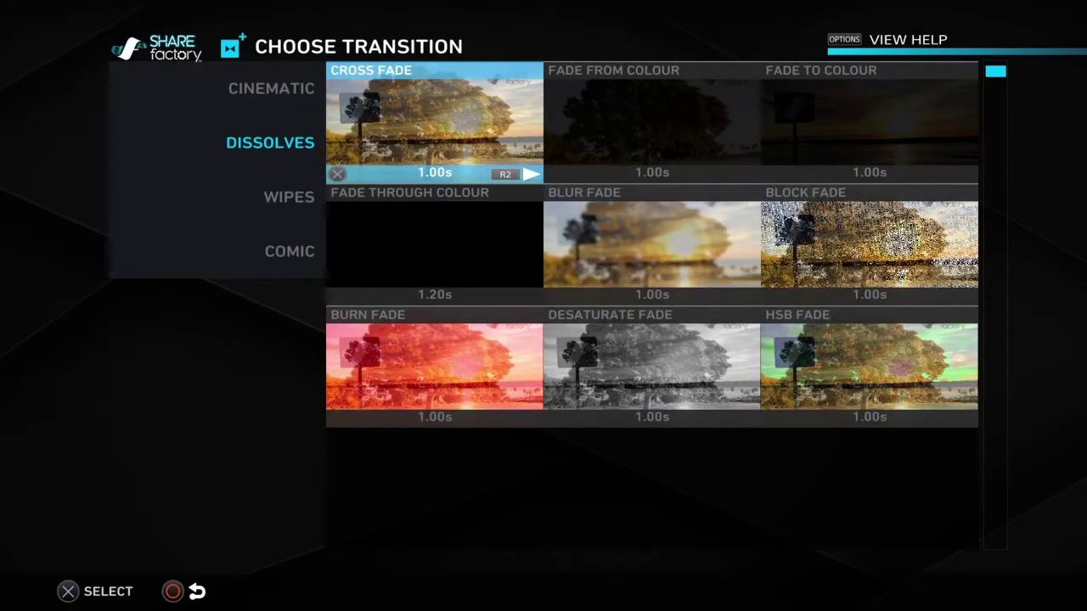
key("Return")
key("Return")
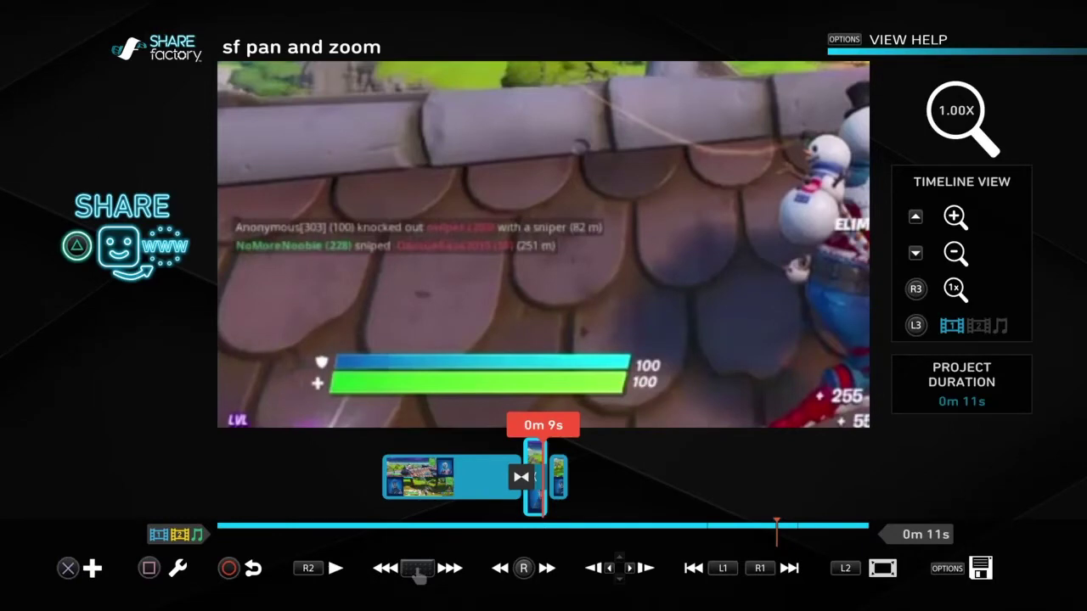
key("Return")
key("Return")
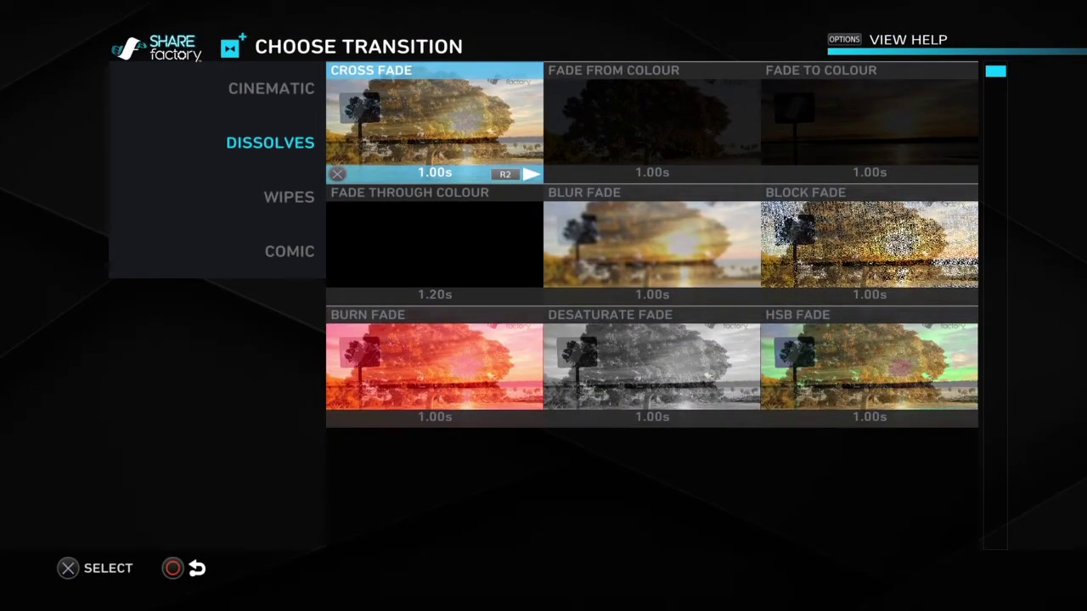
key("Return")
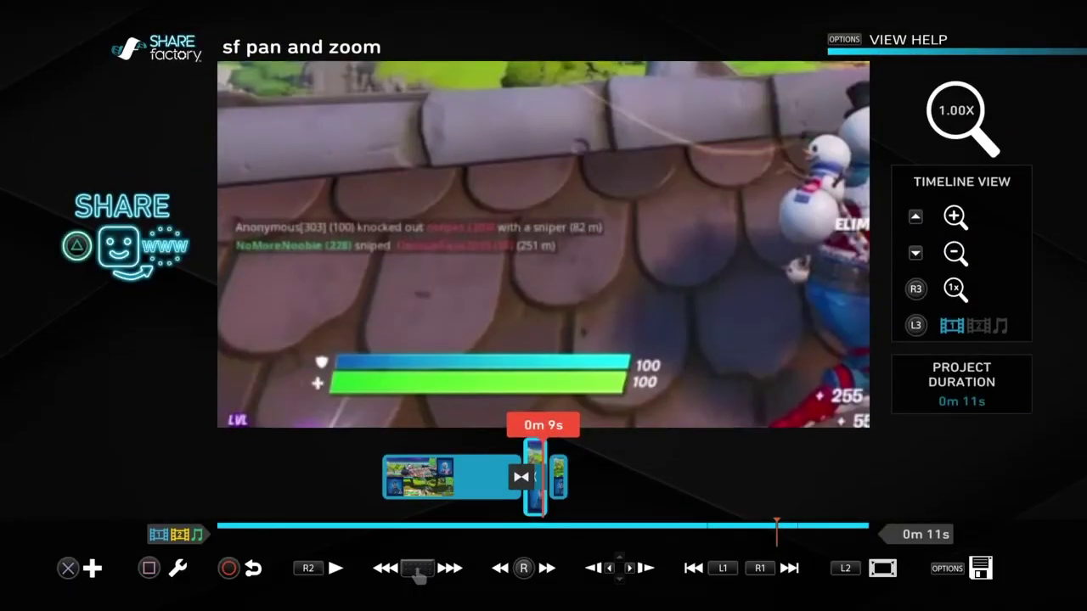
Step: Play back the middle and last pieces to check the Cross Fade and how the zoomed section ends
key("Left")
key("space")
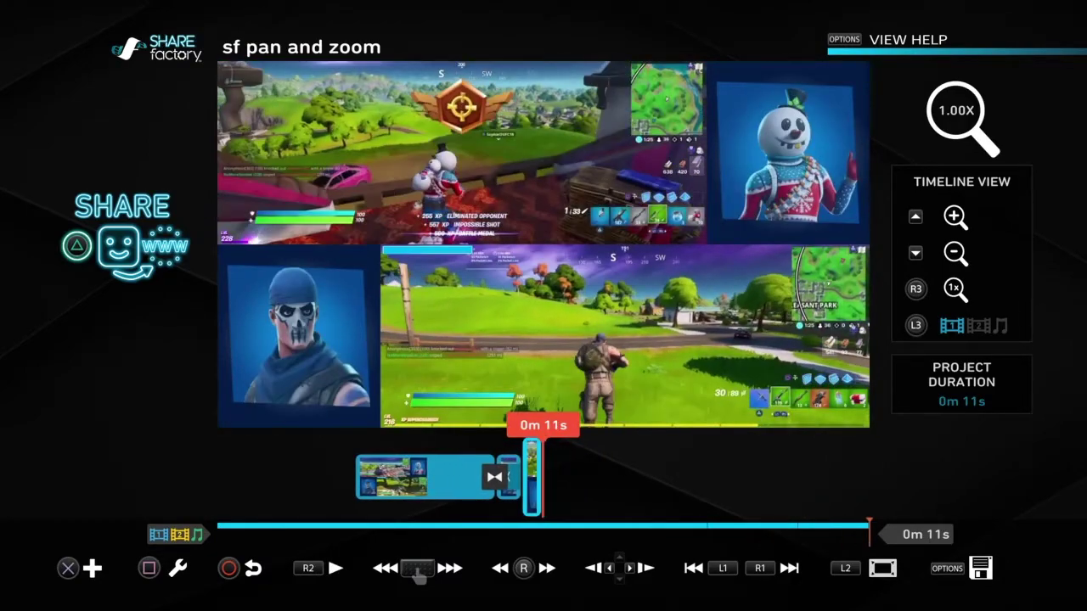
key("Left")
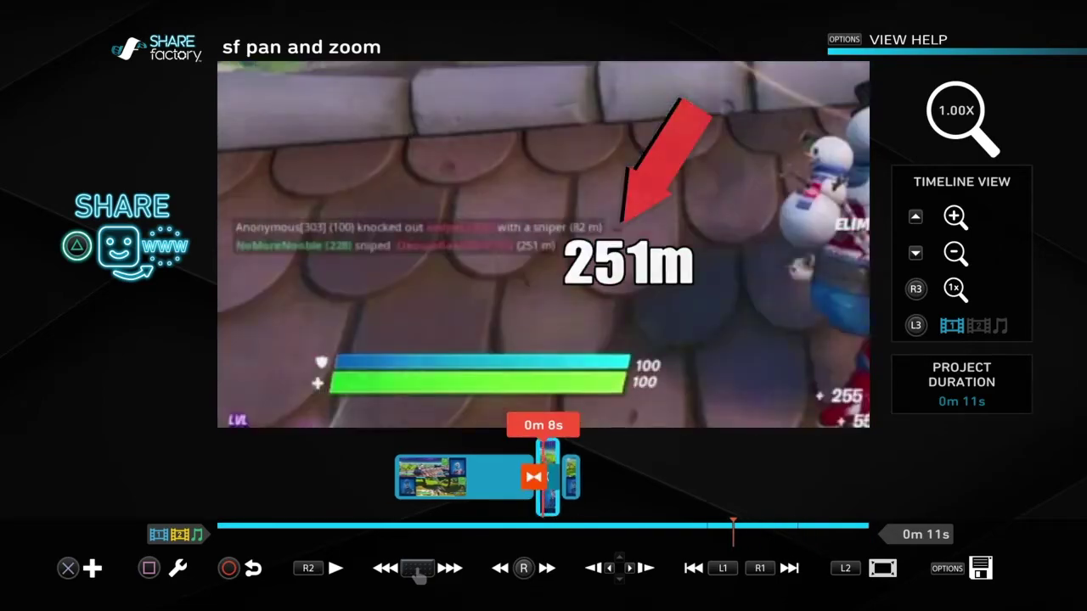
key("Left")
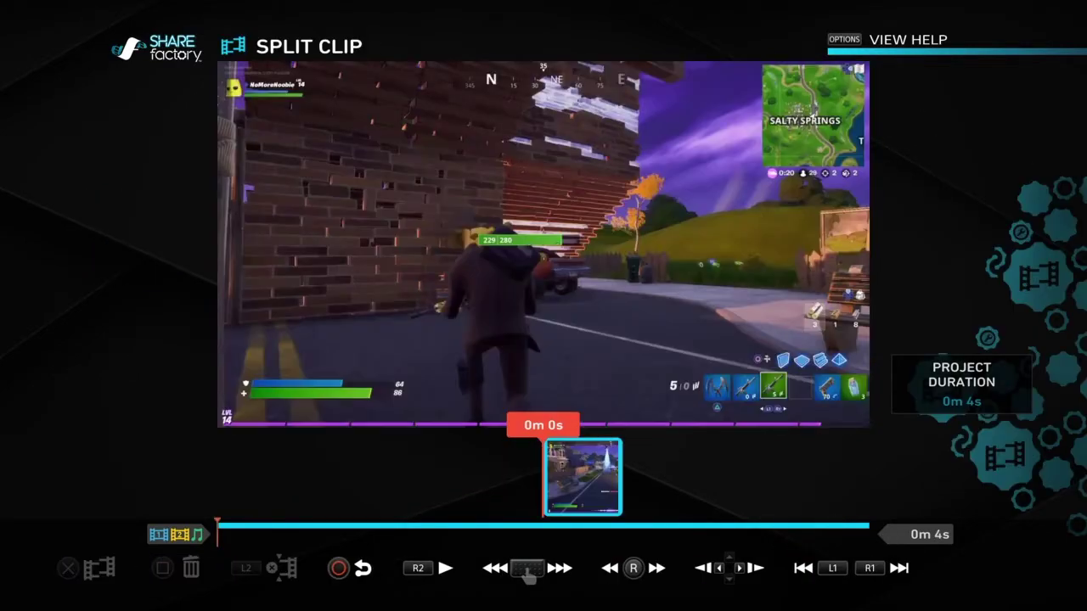
Step: Split the Salty Springs clip at about 1 s, just before the character fires the first shot
key("space")
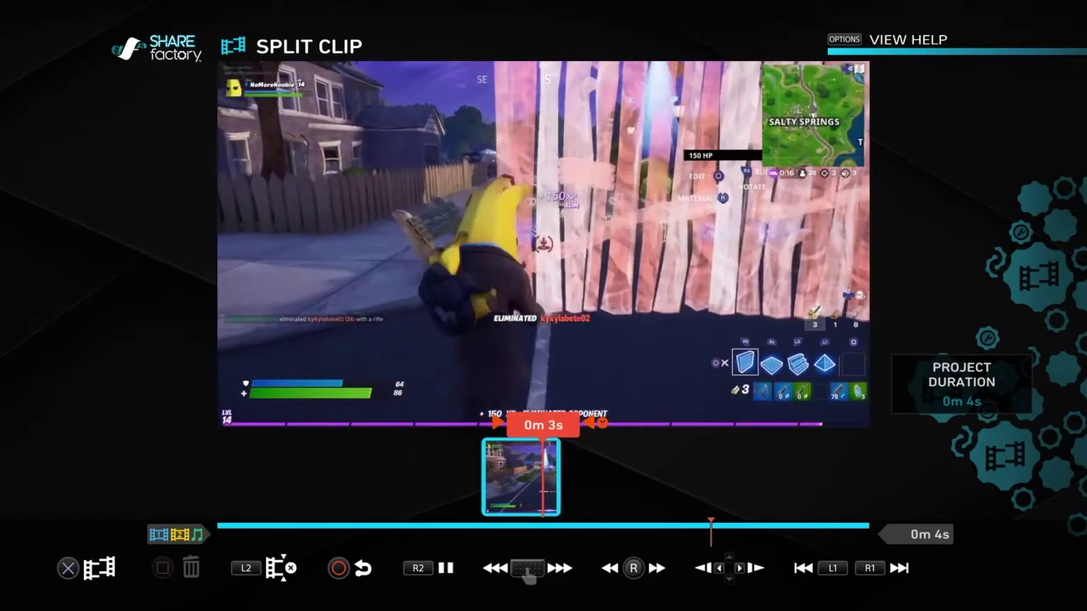
key("space")
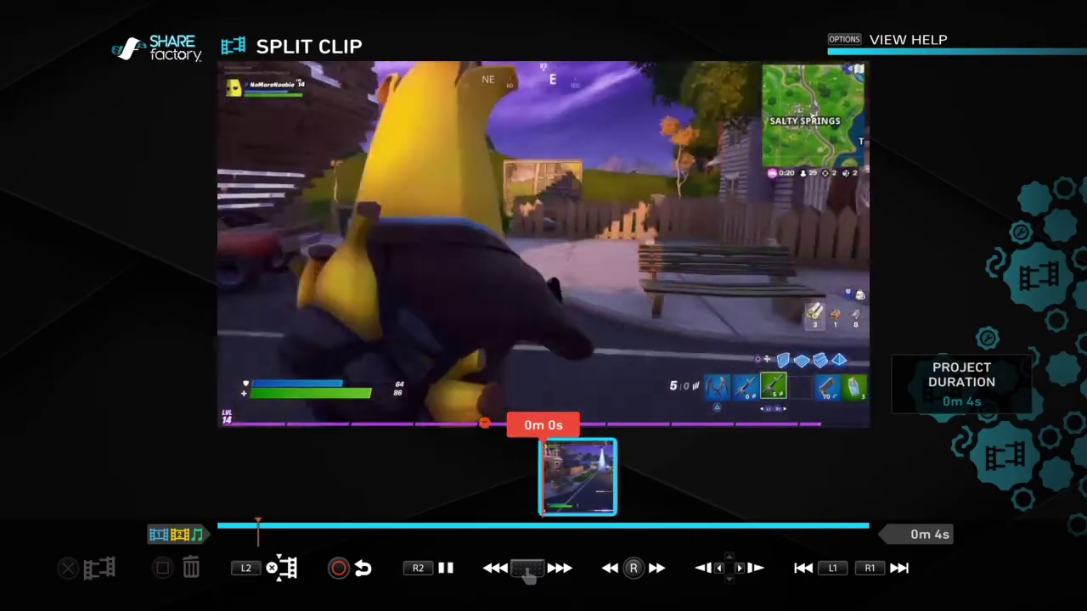
key("space")
key("Right")
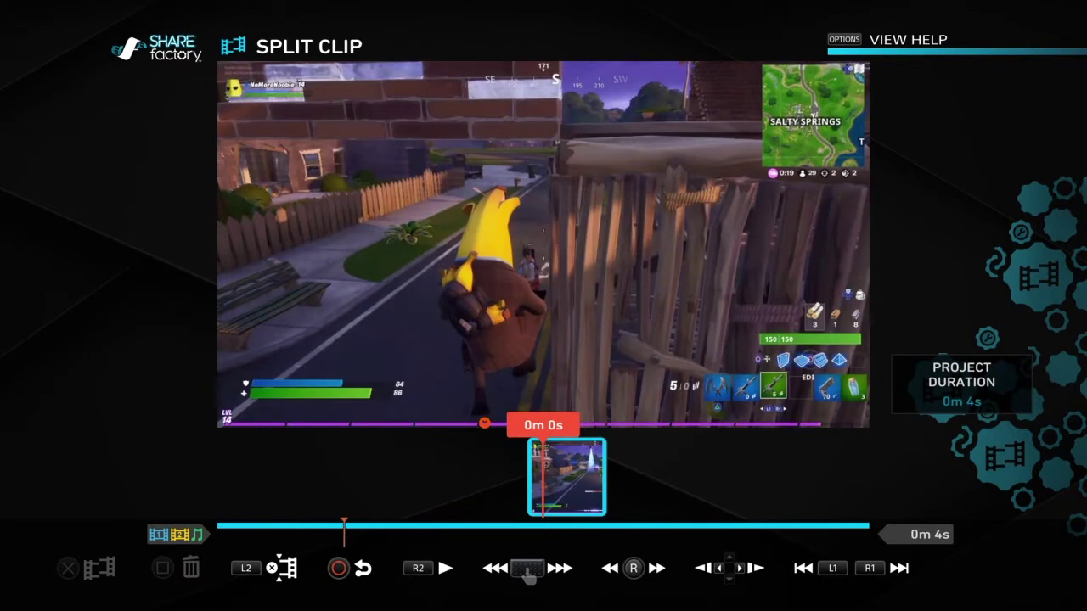
key("Right")
key("Right")
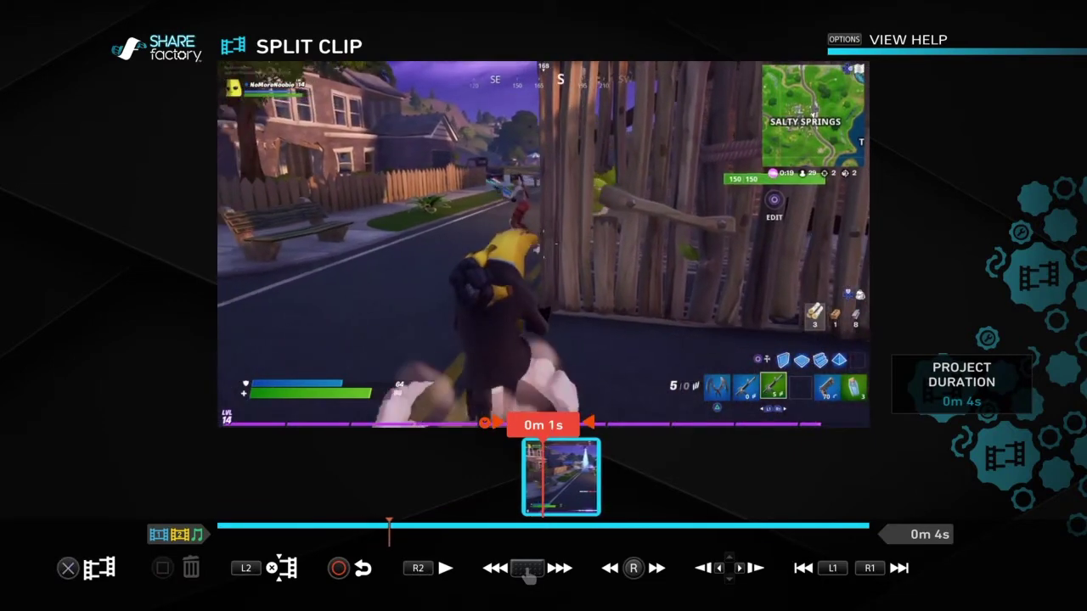
key("Right")
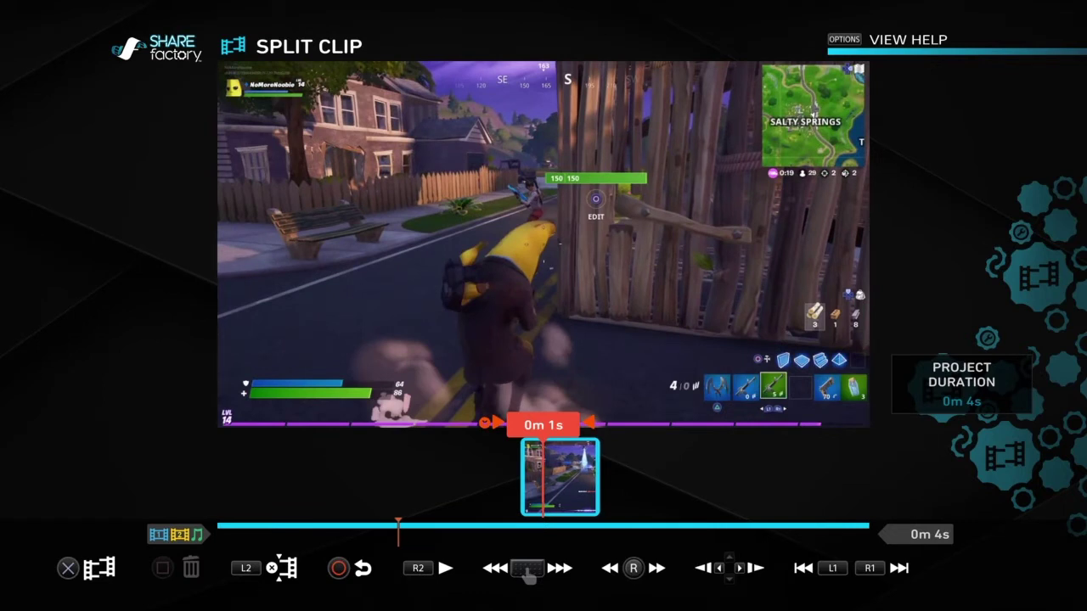
key("Left")
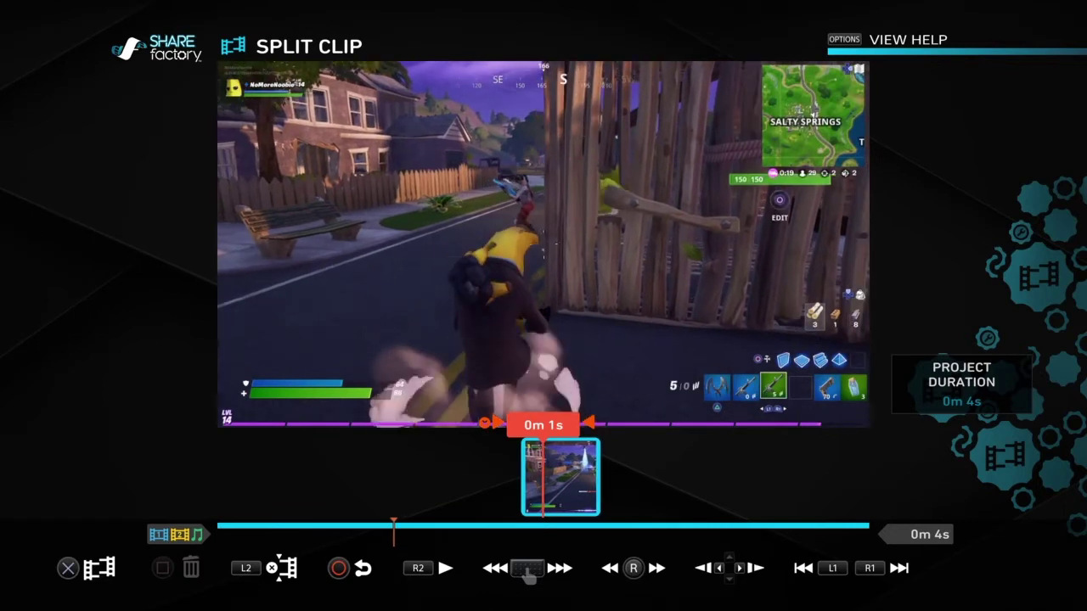
key("Return")
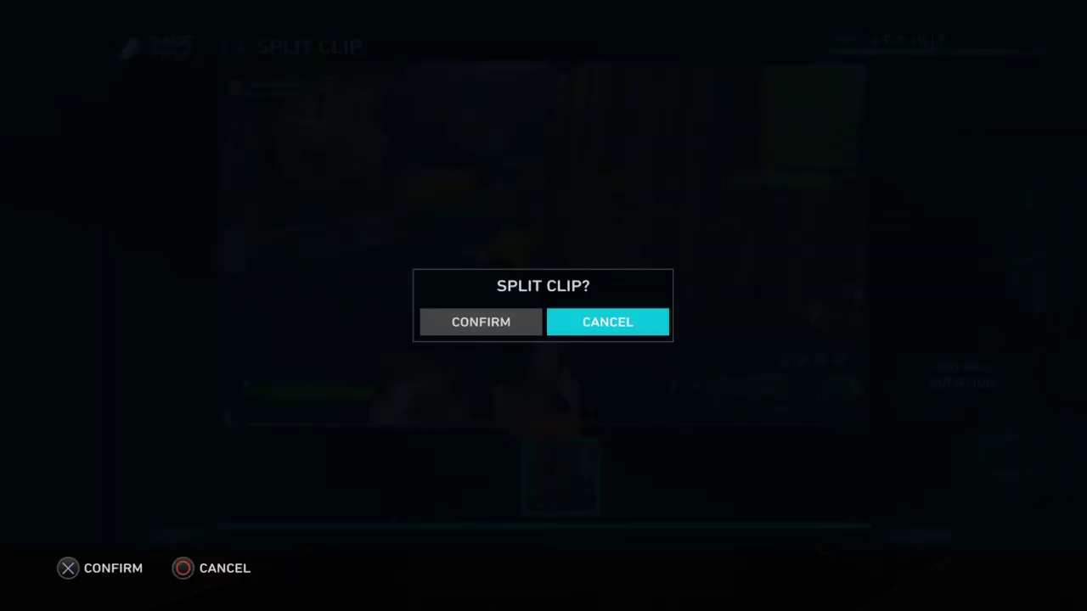
key("Return")
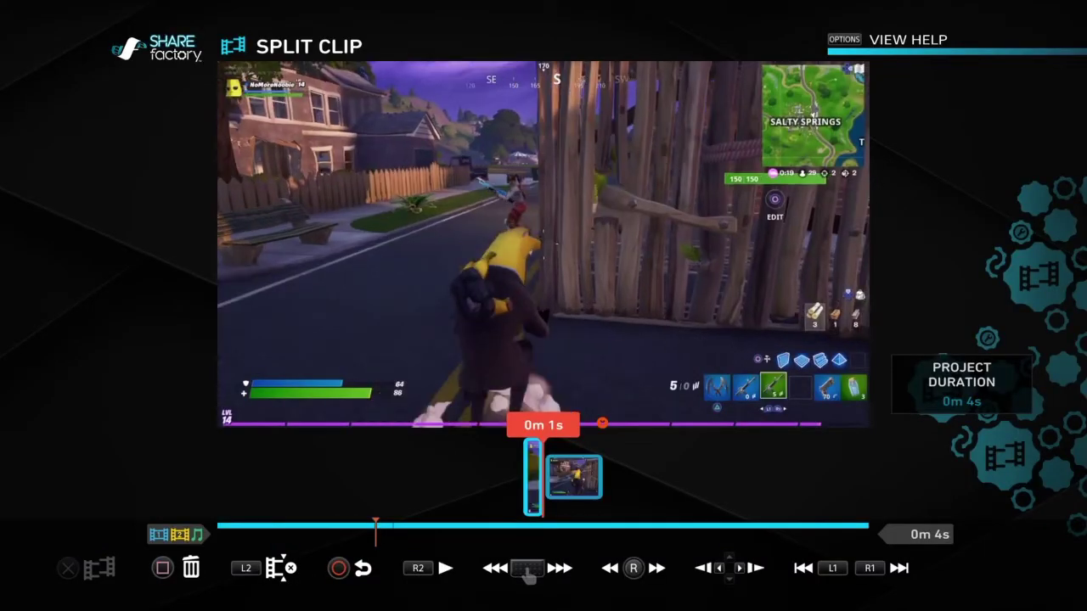
Step: Split the remaining part of the clip again at about 2 s, just after the opponent's elimination
key("Right")
key("Right")
key("Right")
key("Right")
key("Right")
key("Right")
key("Right")
key("Right")
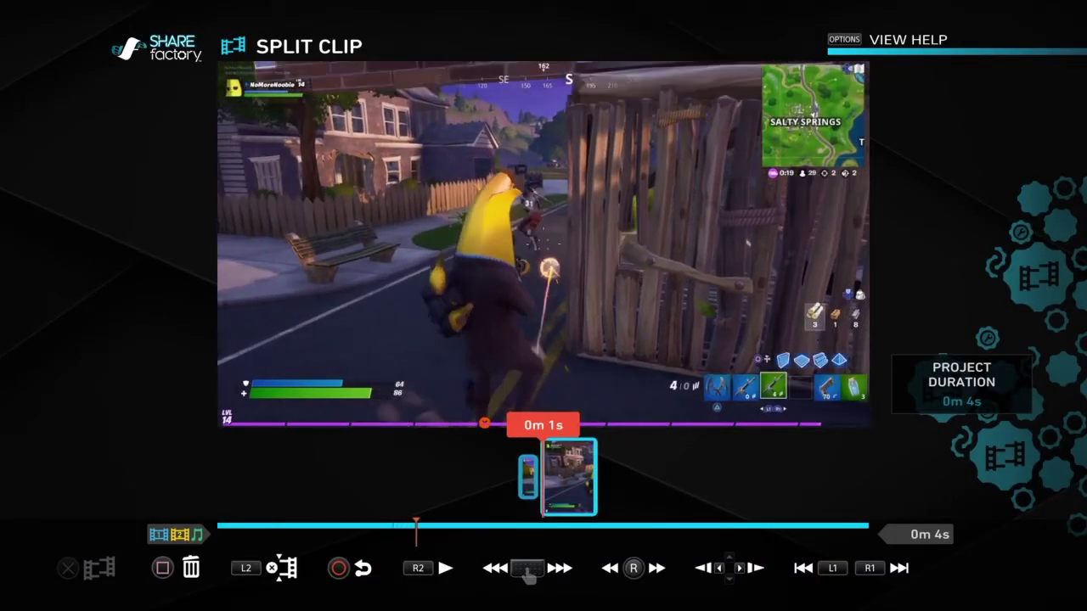
key("Right")
key("Right")
key("Right")
key("Right")
key("Right")
key("Right")
key("Right")
key("Right")
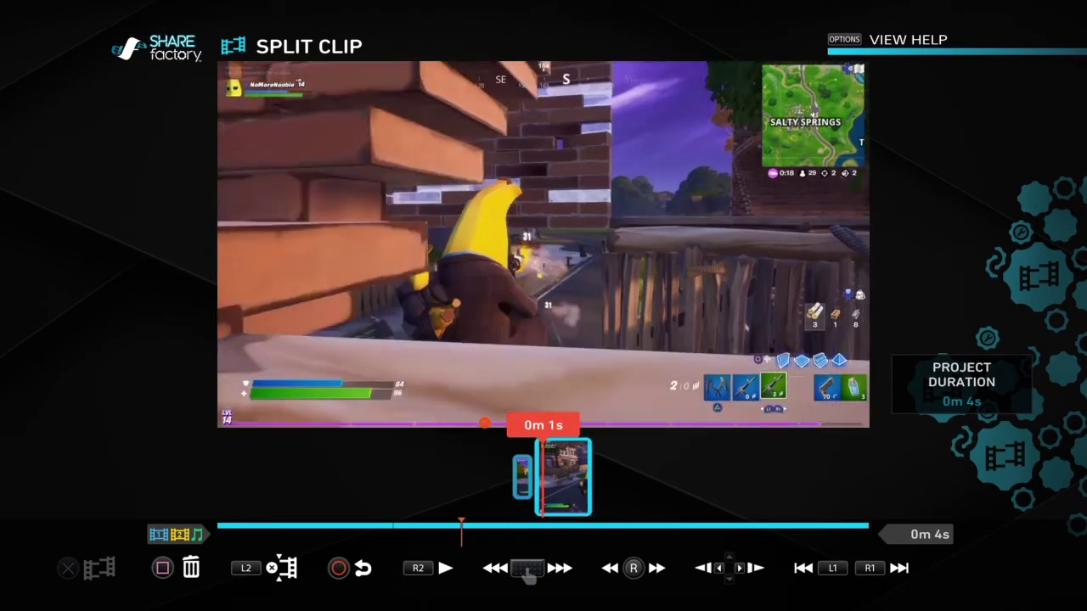
key("Right")
key("Right")
key("Right")
key("Right")
key("Right")
key("Right")
key("Right")
key("Right")
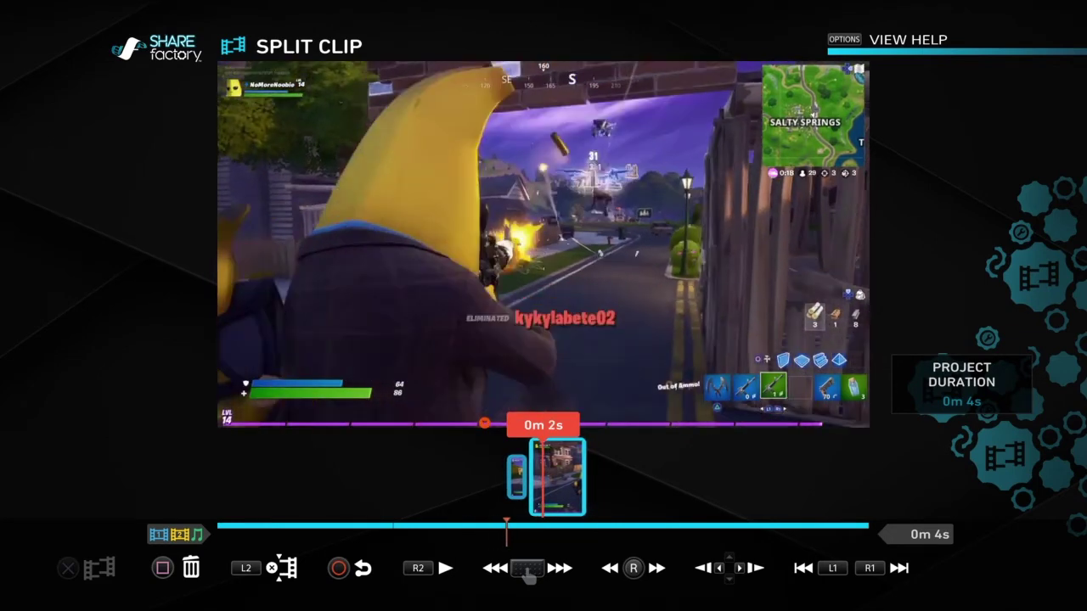
key("Right")
key("Right")
key("Right")
key("Right")
key("Right")
key("Right")
key("Right")
key("Right")
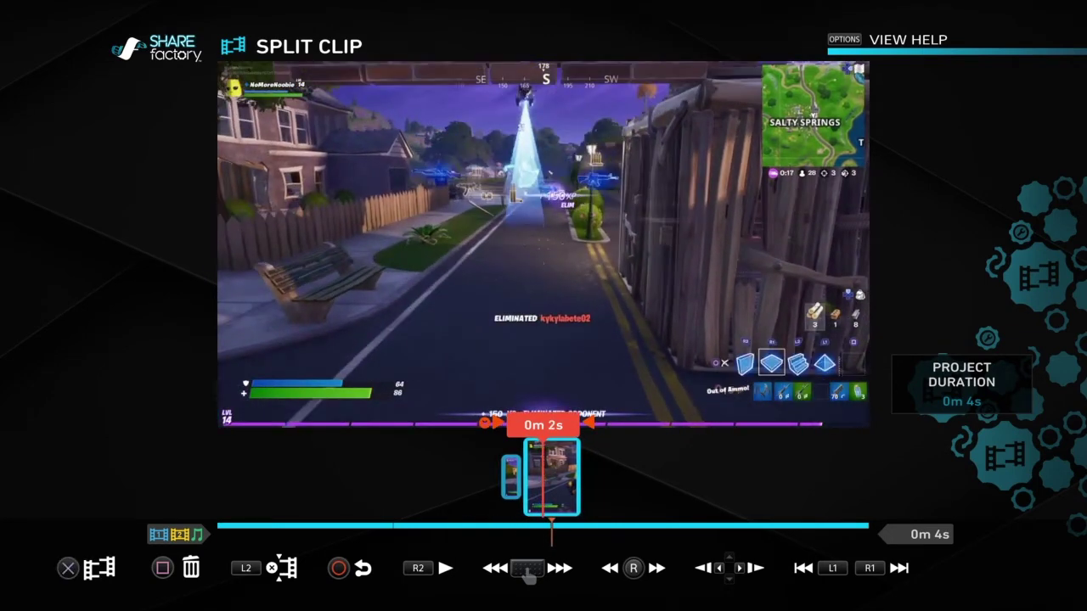
key("Right")
key("Right")
key("Right")
key("Right")
key("Right")
key("Right")
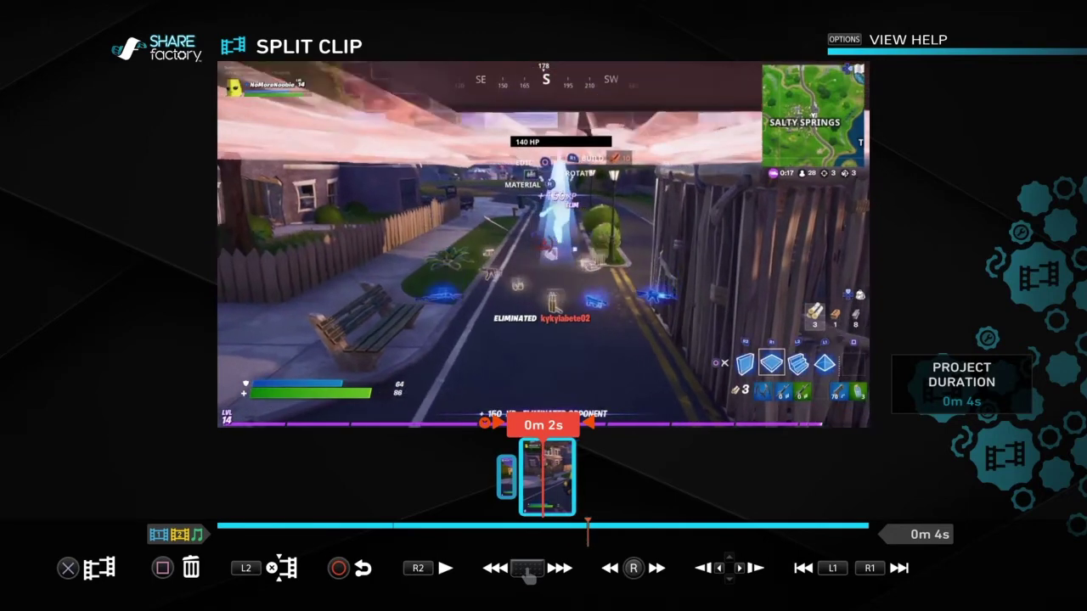
key("Left")
key("Left")
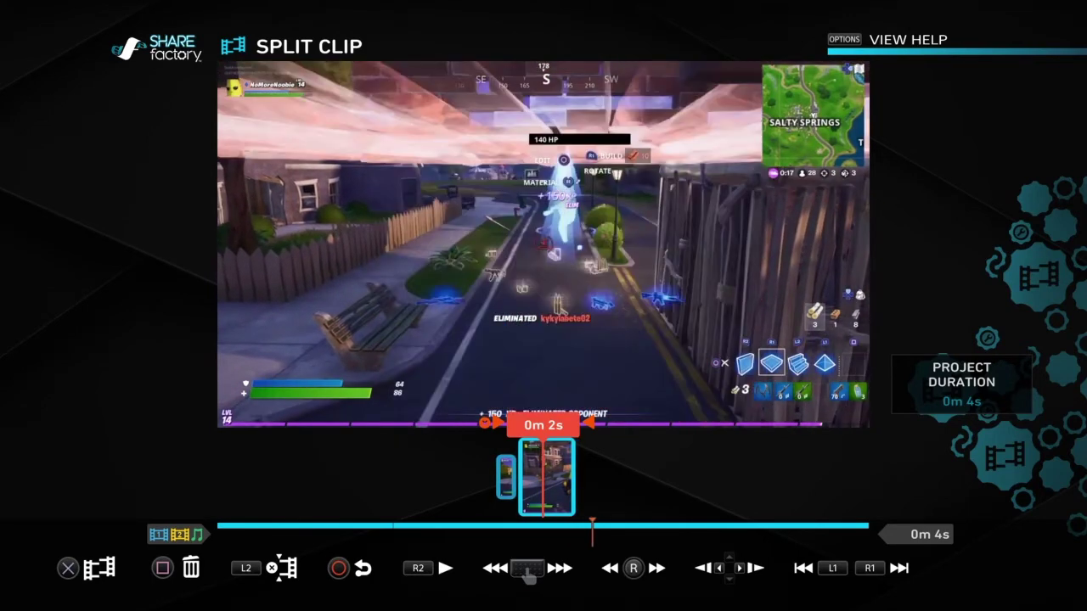
key("Right")
key("Return")
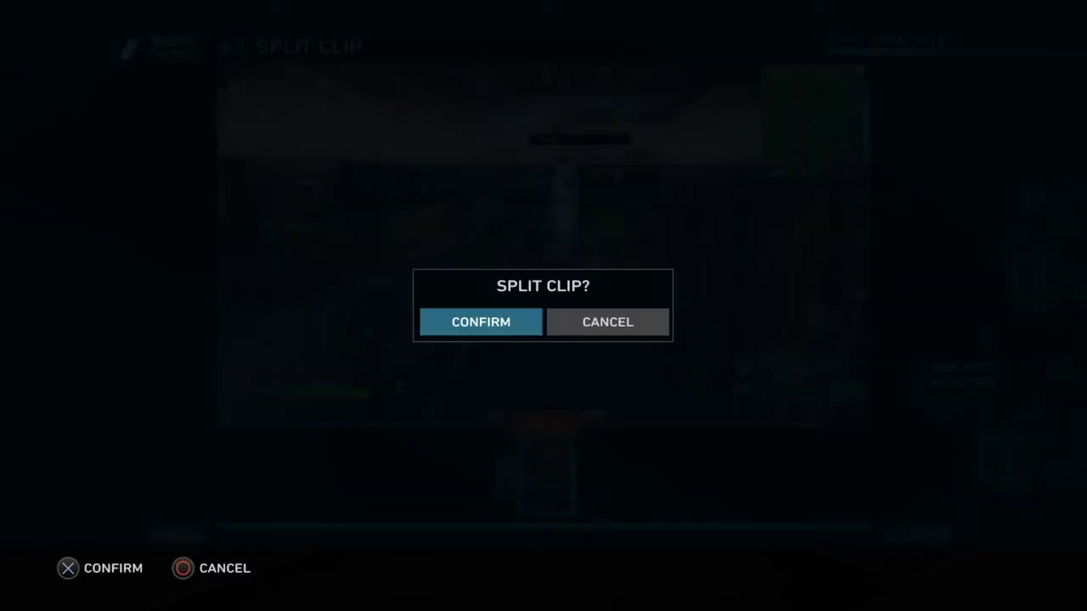
key("Return")
Step: Zoom the middle piece to 195% with Pan & Zoom, framed on the character and the opponent being shot
key("space")
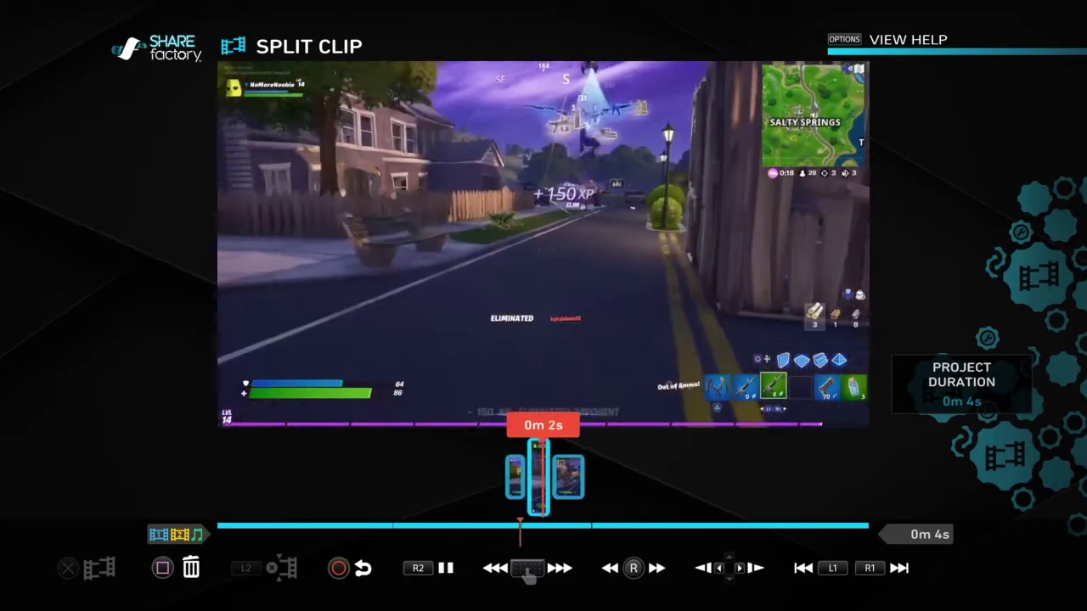
key("Left")
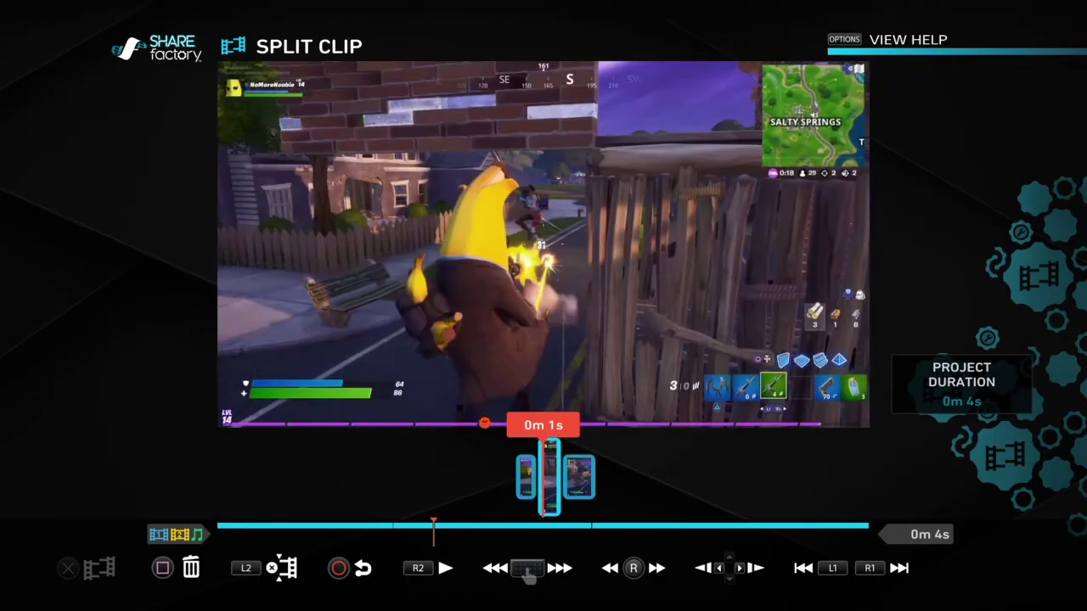
key("Right")
key("Right")
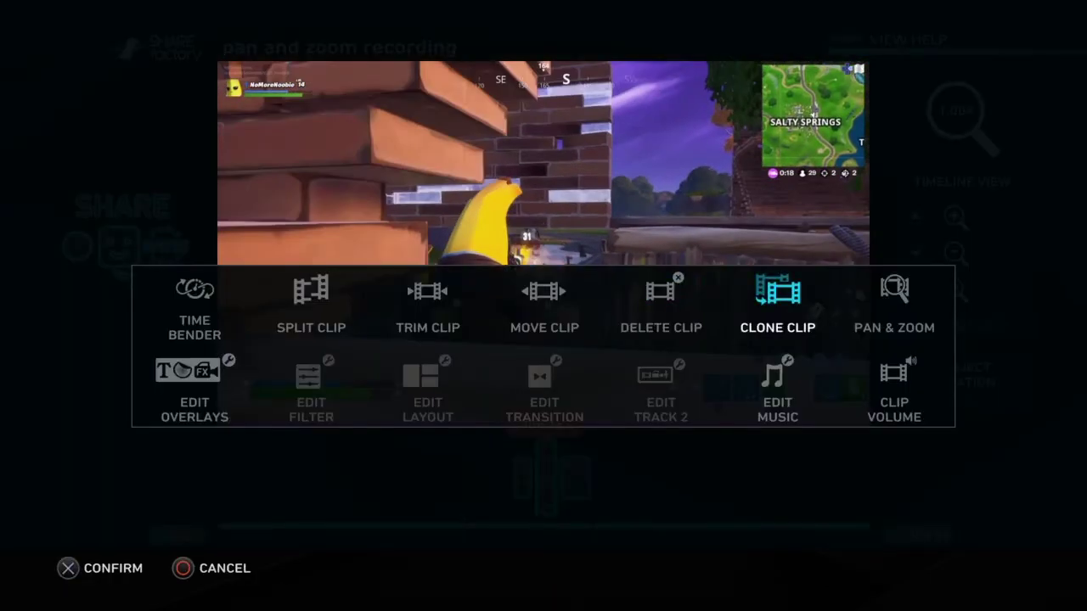
key("Right")
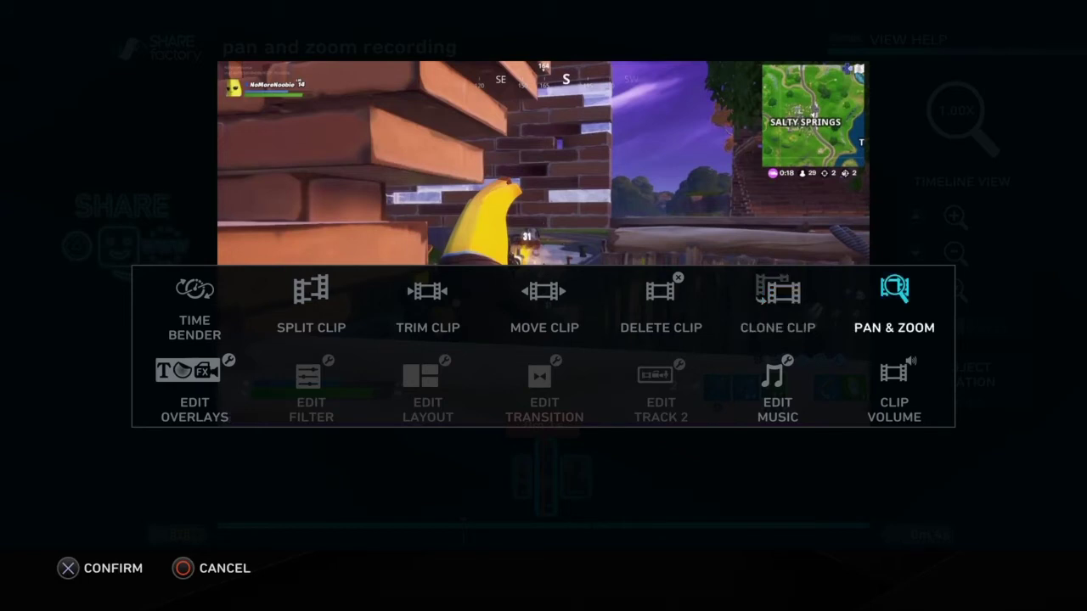
key("Return")
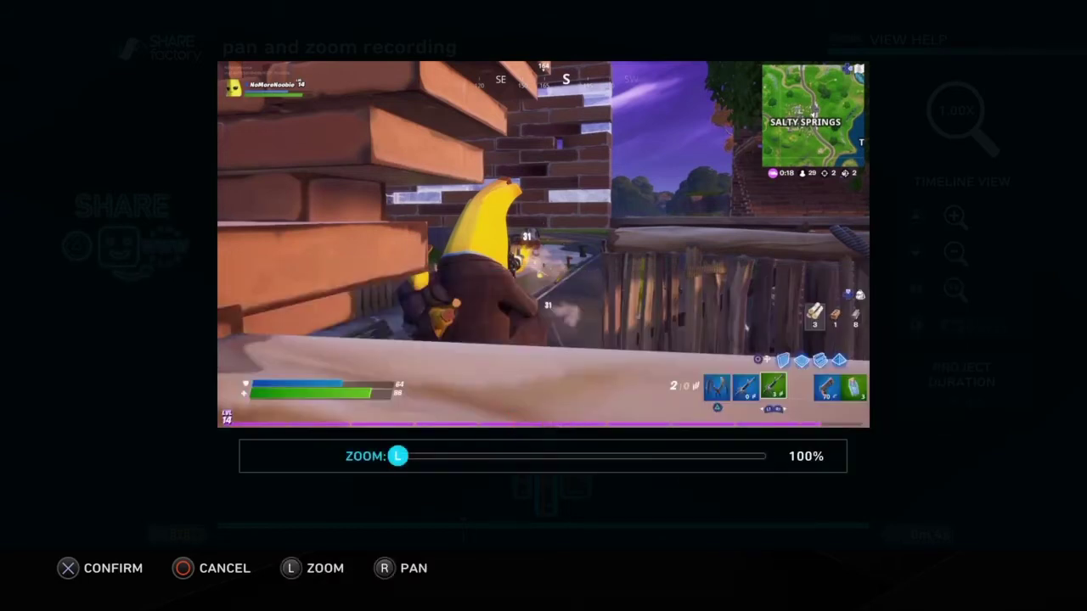
key("Right")
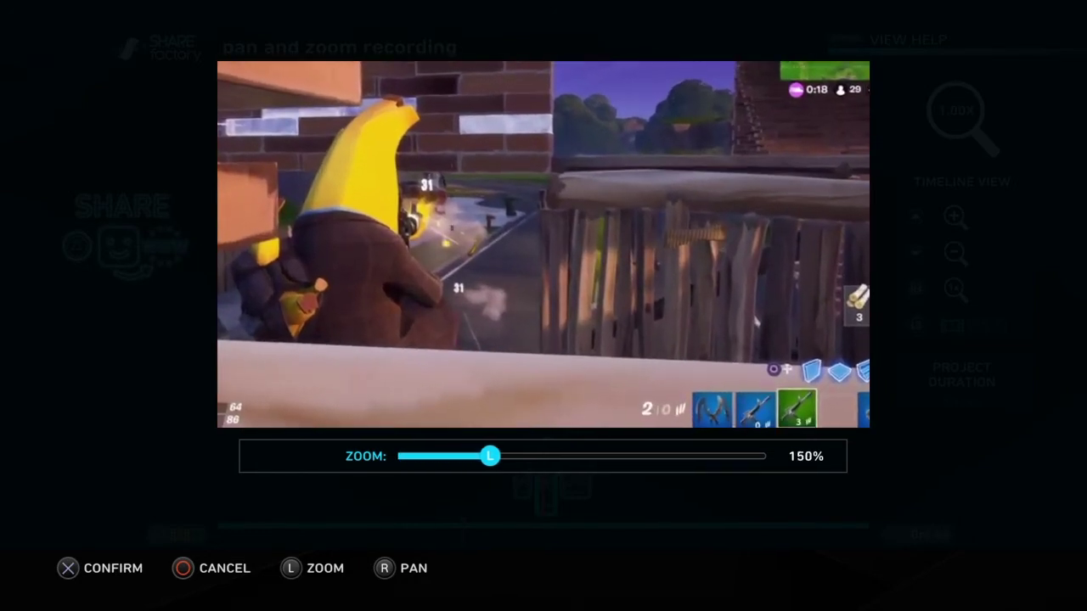
key("Right")
key("Right")
key("Right")
key("Right")
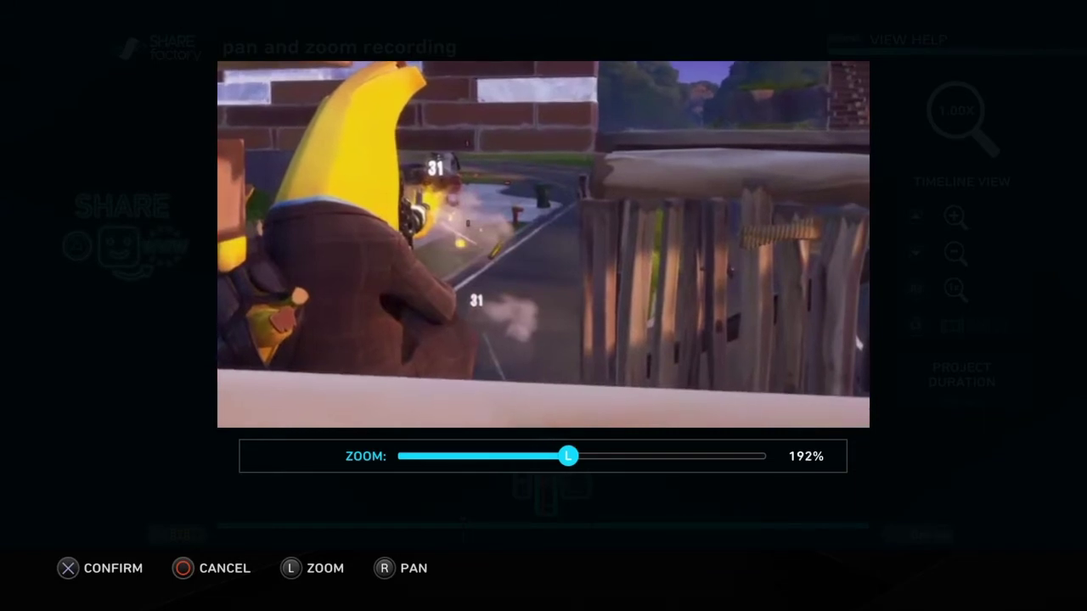
key("Return")
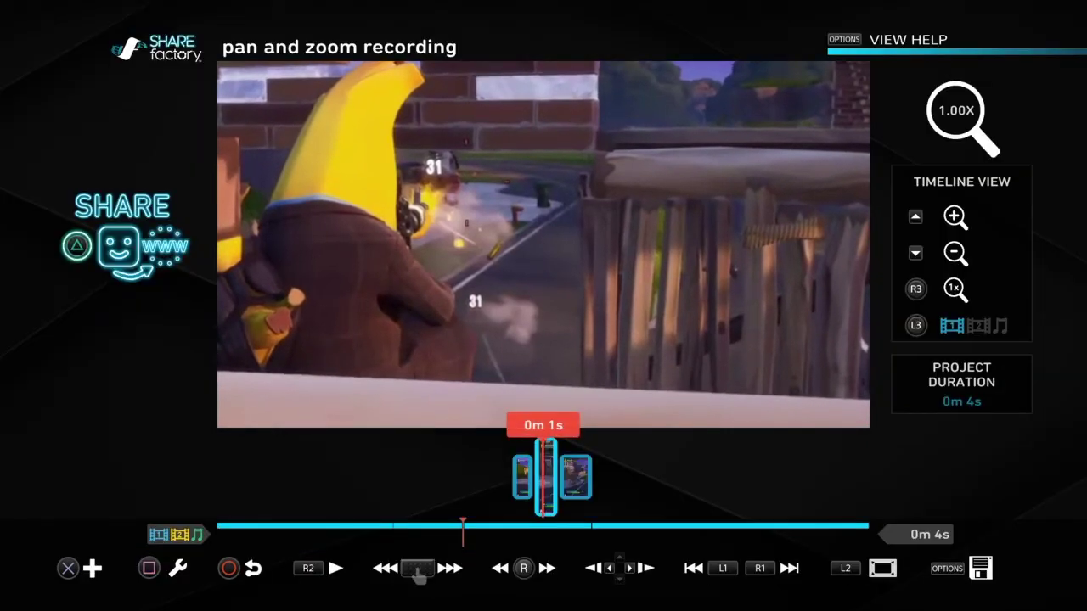
Step: Pan the zoomed middle piece's framing up and to the left so the opponent sits near the centre of the picture
key("space")
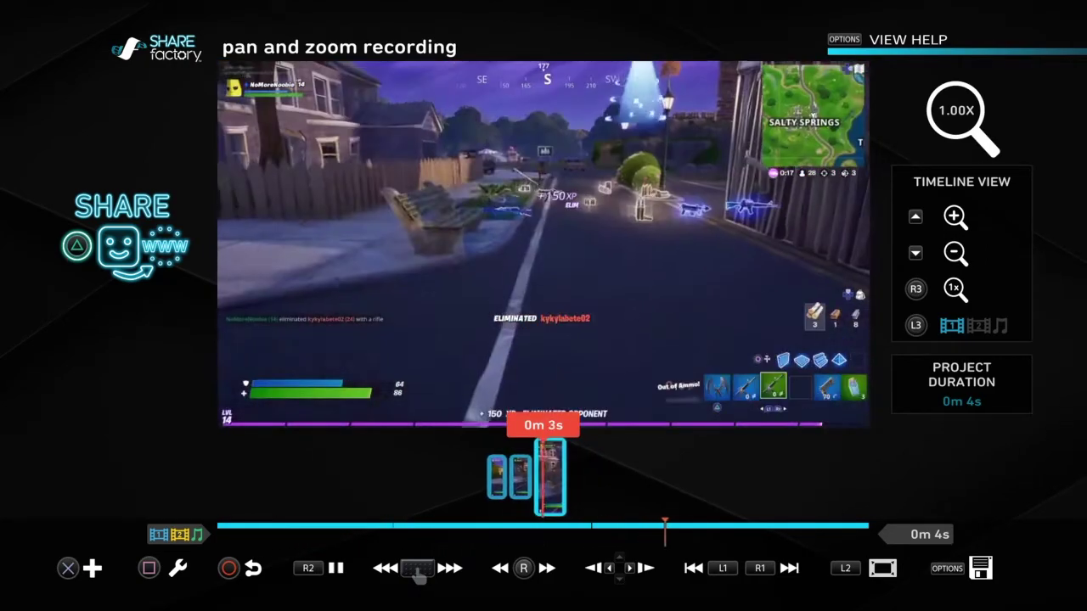
key("Return")
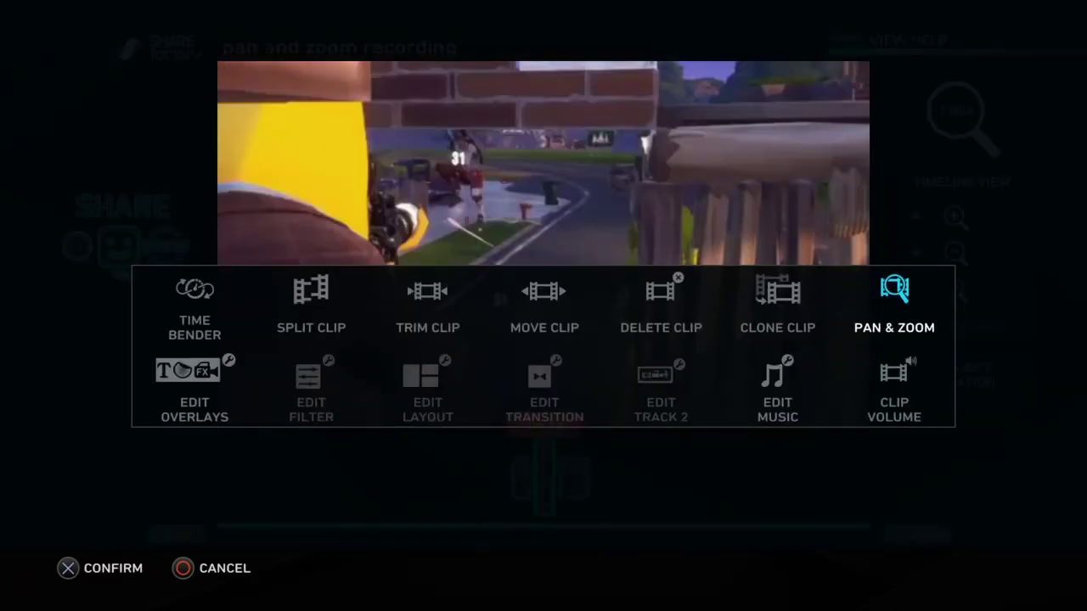
key("Return")
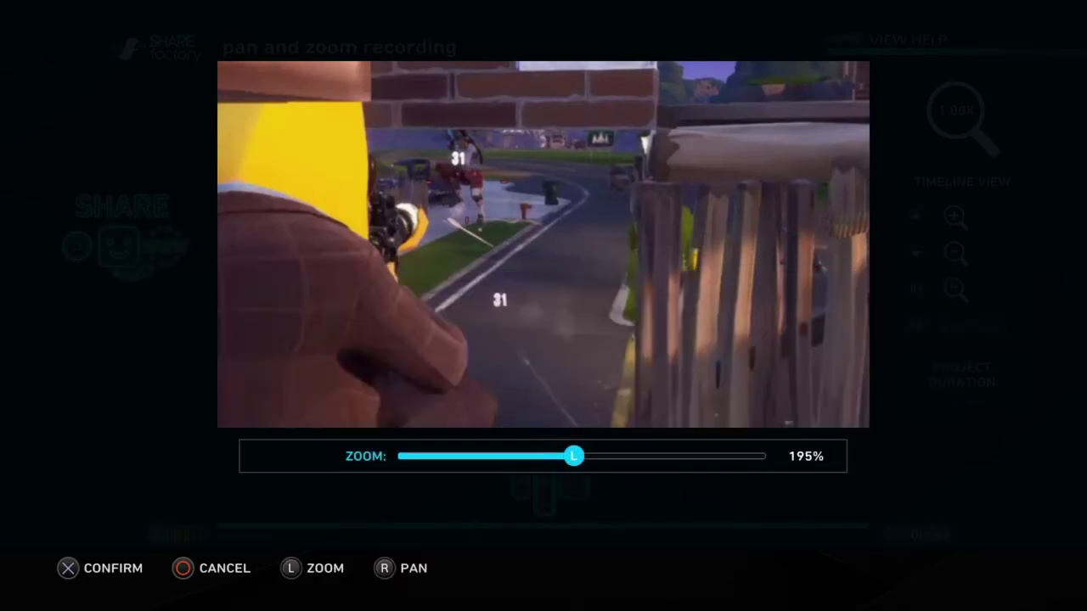
scroll(543, 245, "left", 2)
scroll(544, 245, "up", 1)
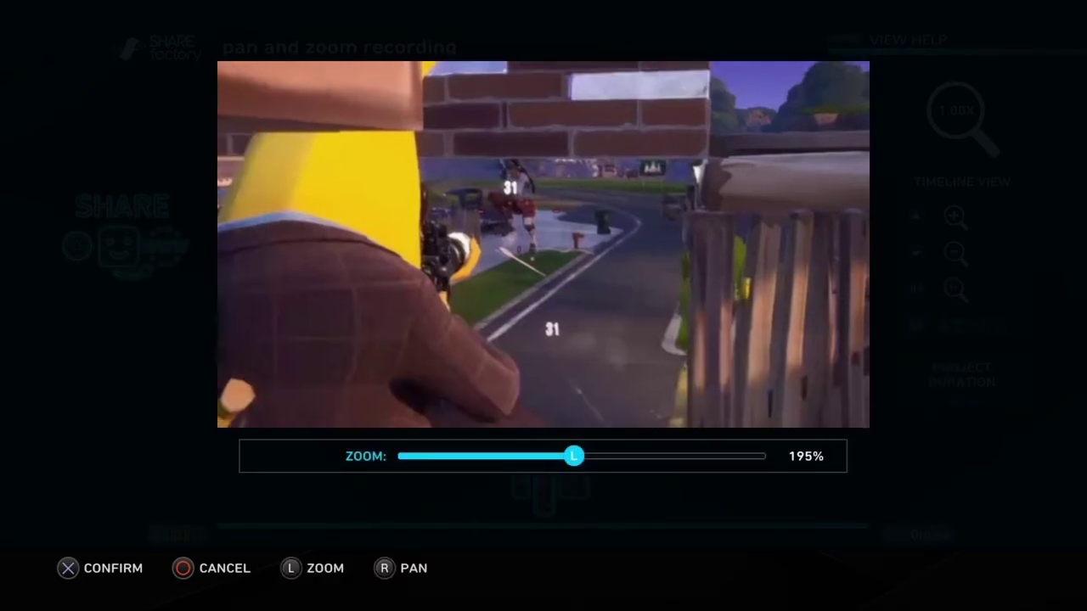
key("Up")
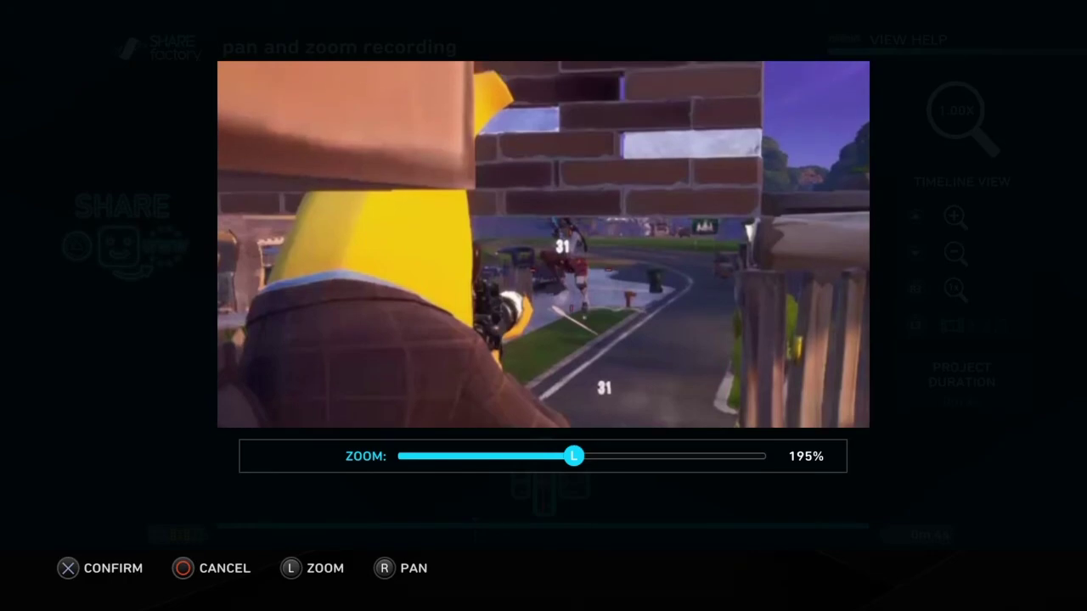
key("Return")
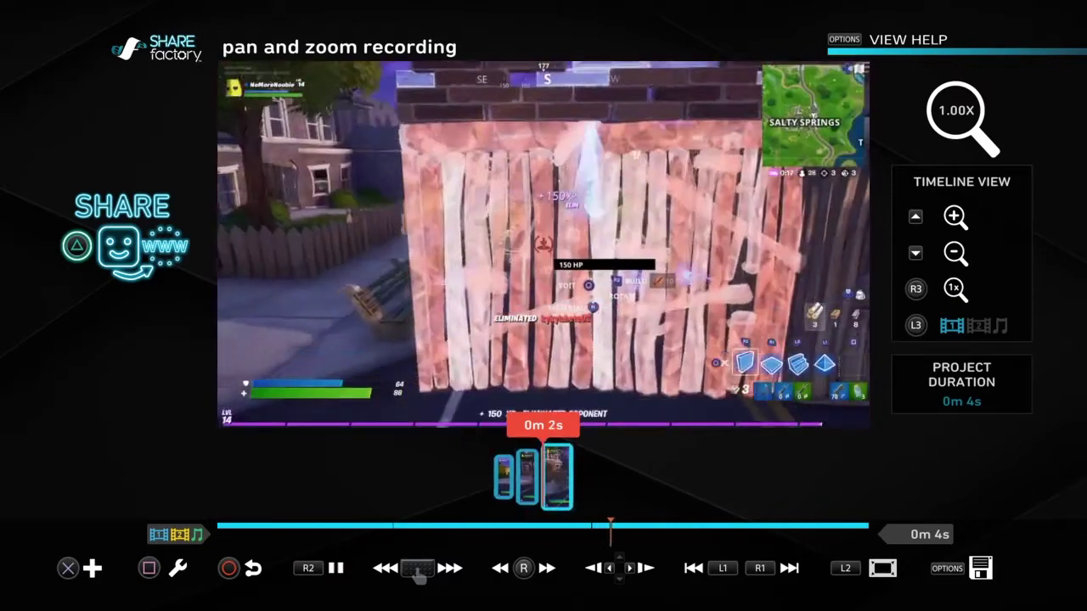
Step: Increase the Pan & Zoom of the middle piece to 210%, keeping the opponent being shot near the centre of the picture
key("space")
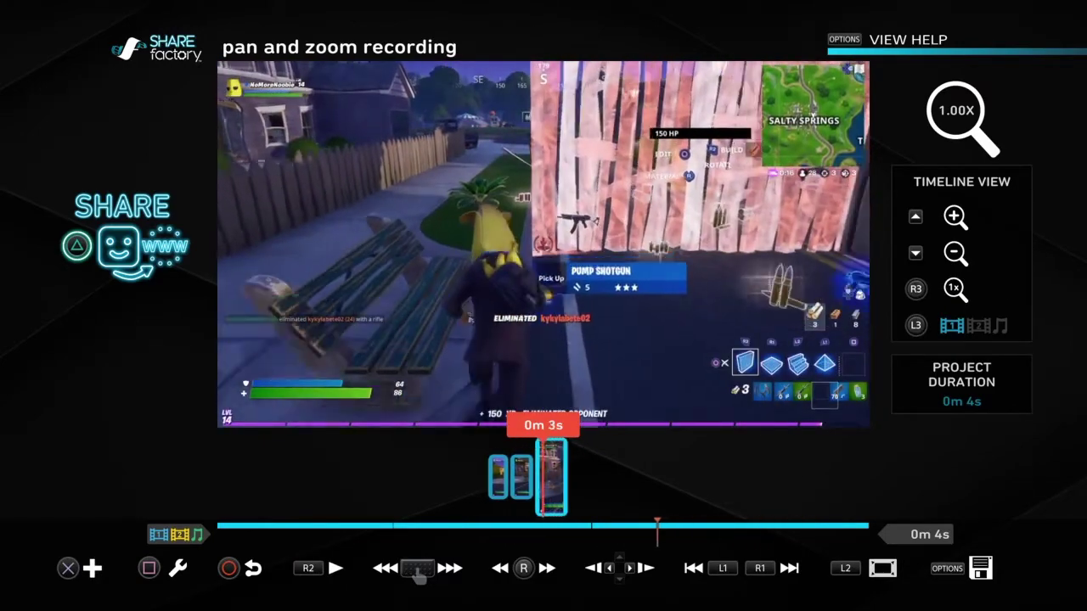
key("Left")
key("Return")
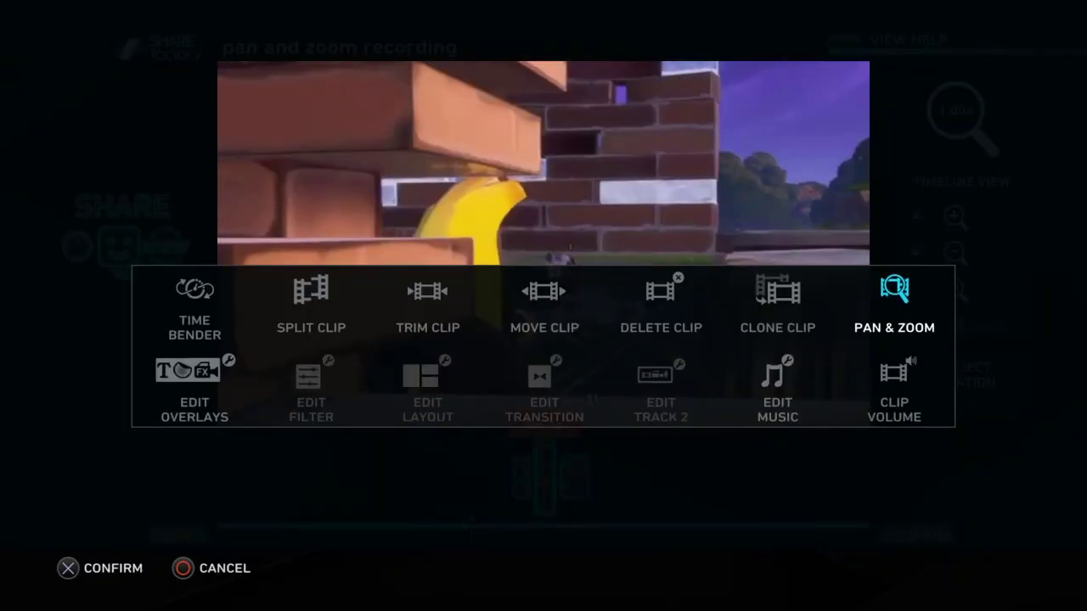
key("Return")
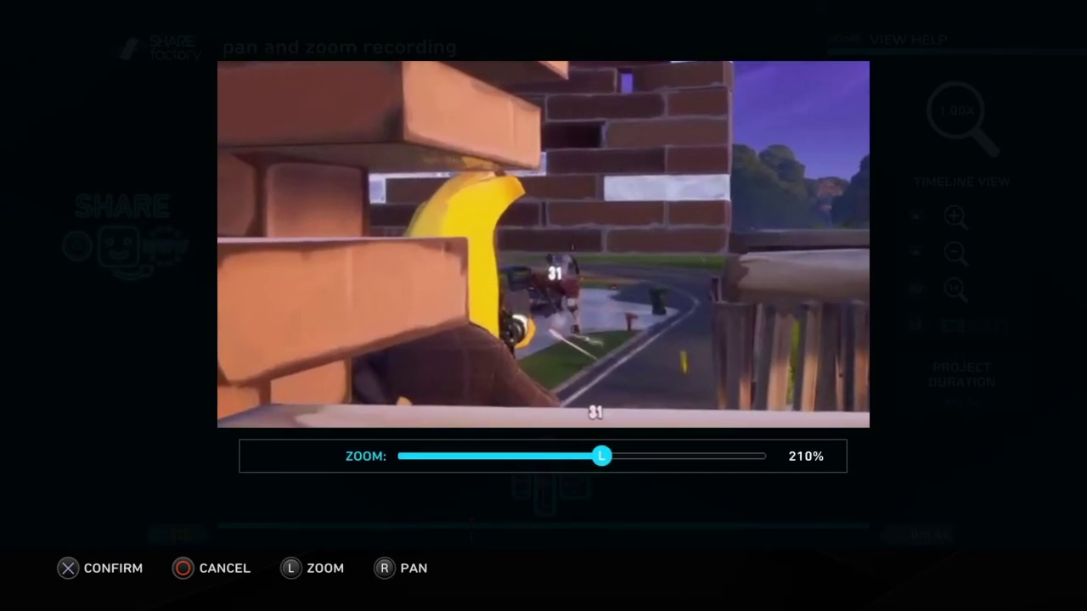
key("Return")
Step: Slow the zoomed middle piece to 1/2 play speed with Time Bender
key("Left")
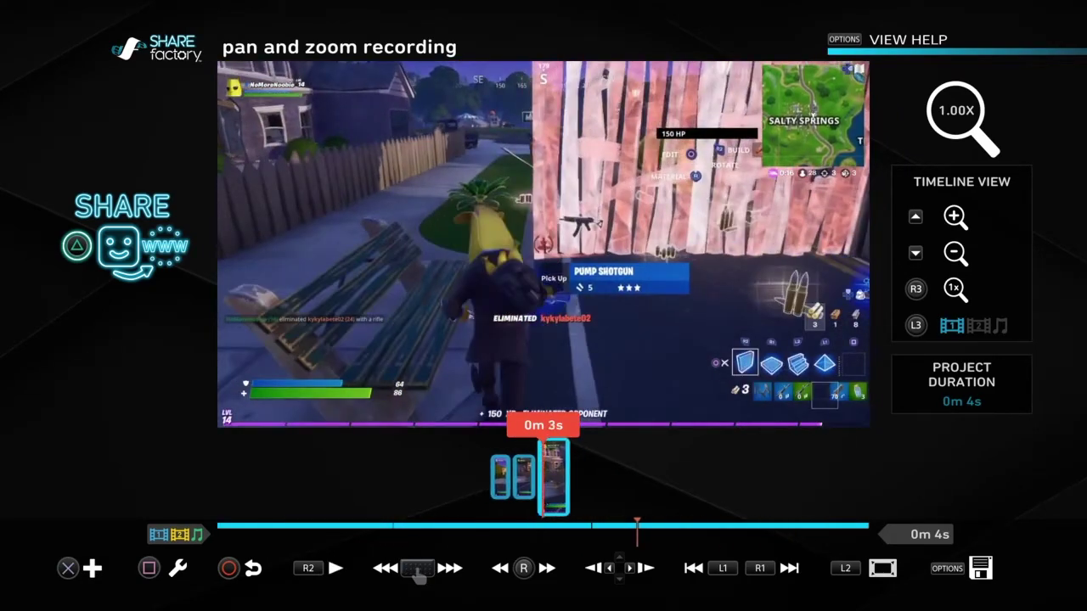
key("Return")
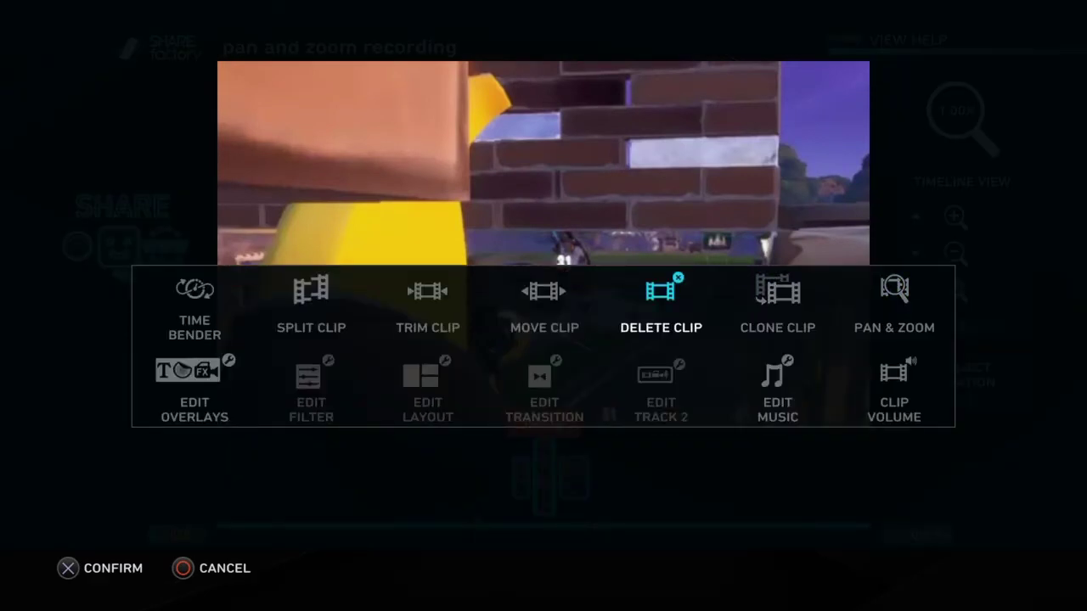
key("Left")
key("Left")
key("Left")
key("Left")
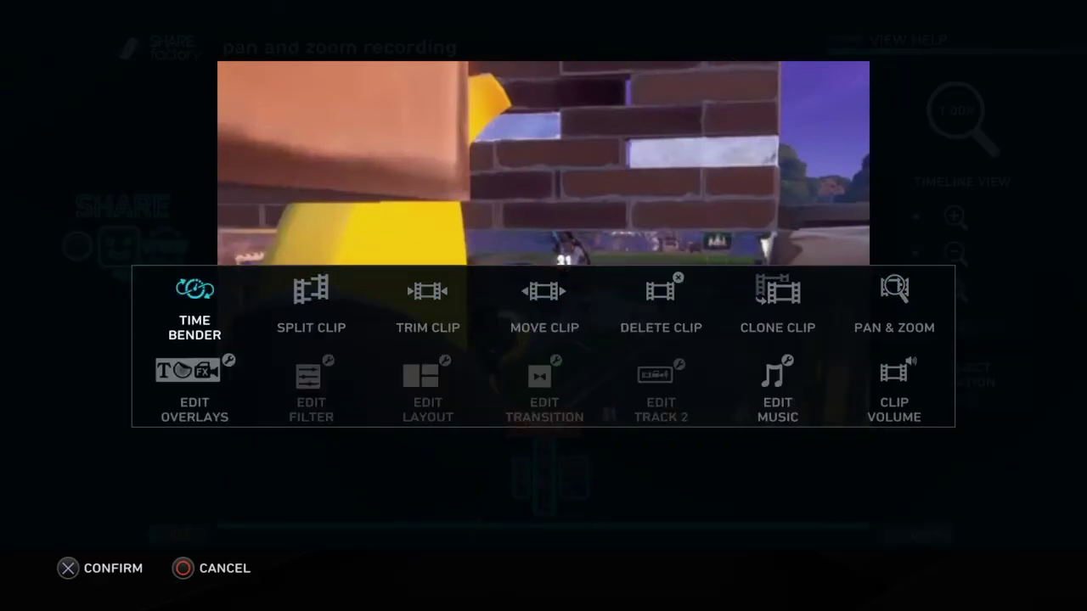
key("Return")
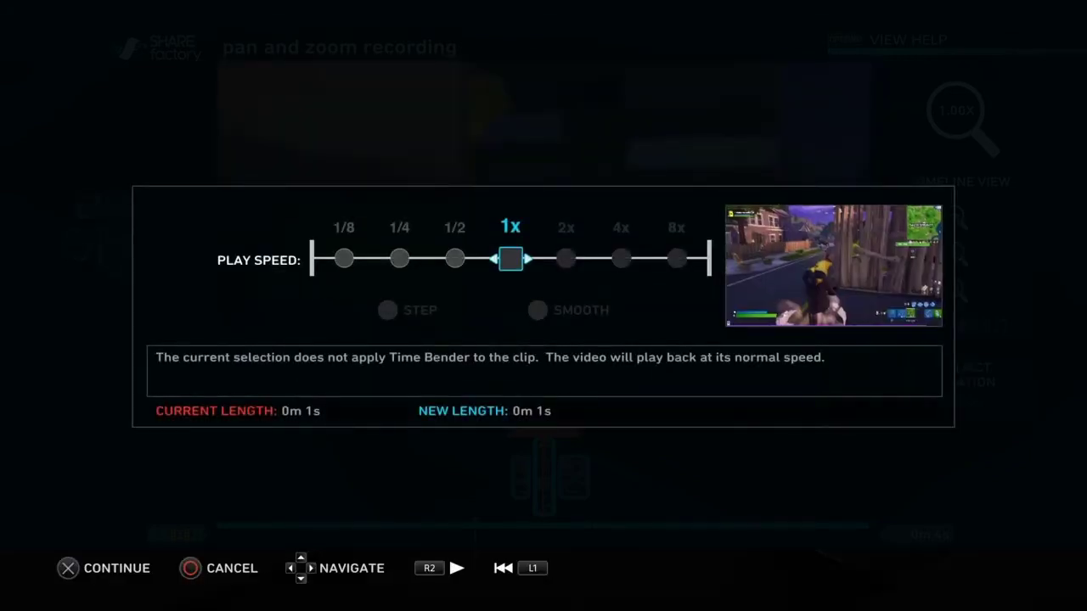
key("Return")
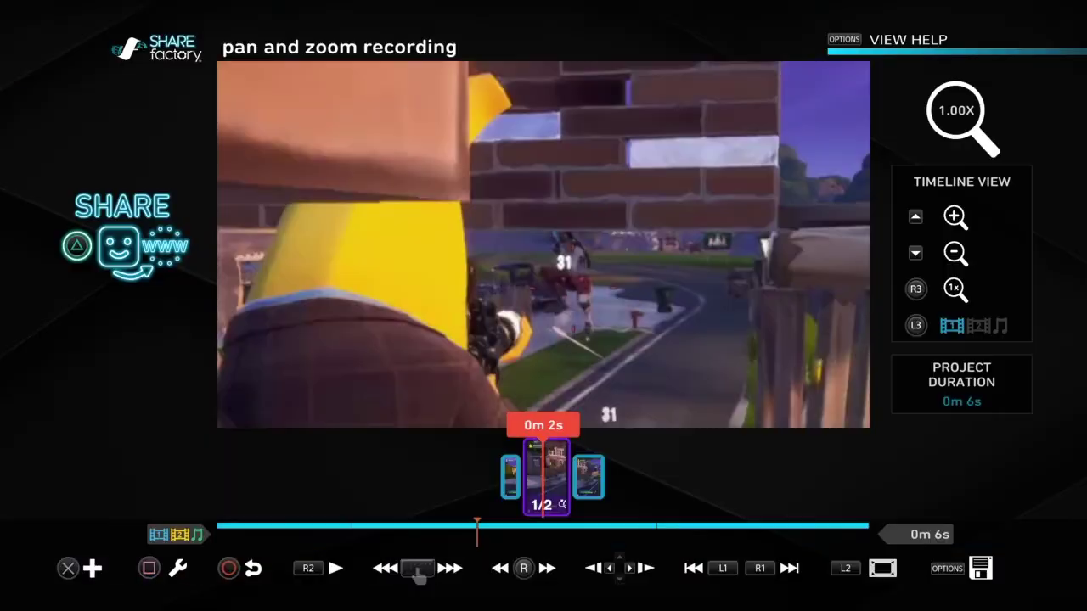
Step: Play the project from the beginning to review the zoomed slow-motion elimination between the two normal-speed pieces
key("Home")
key("space")
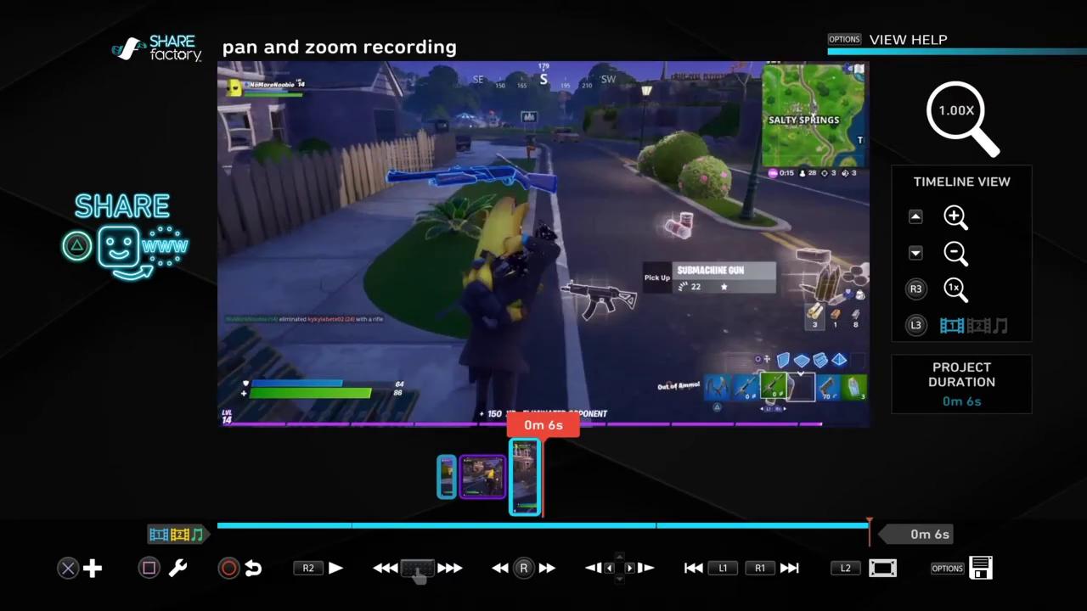
key("space")
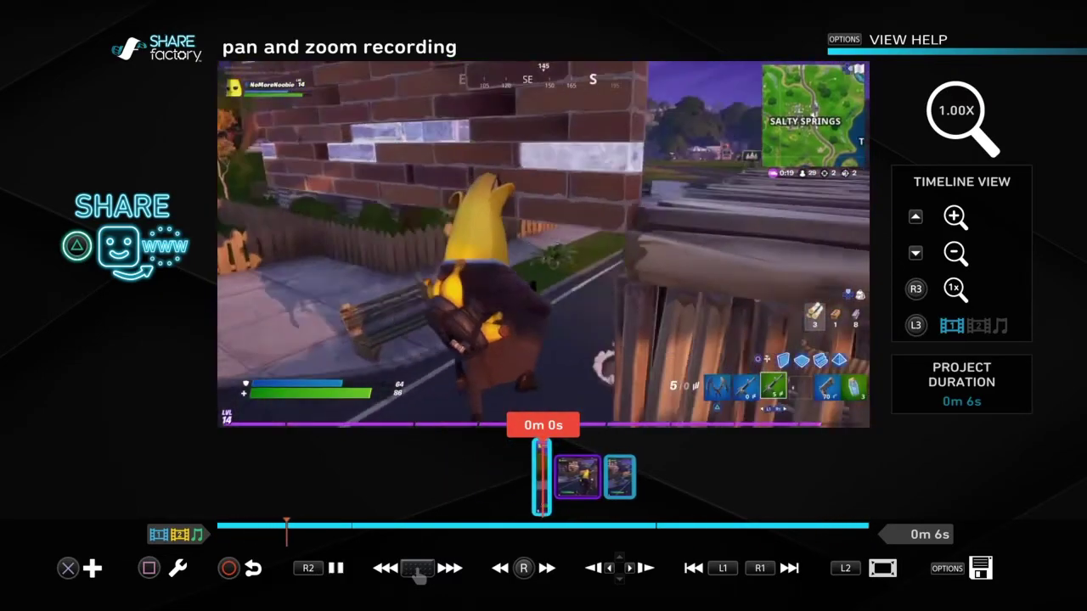